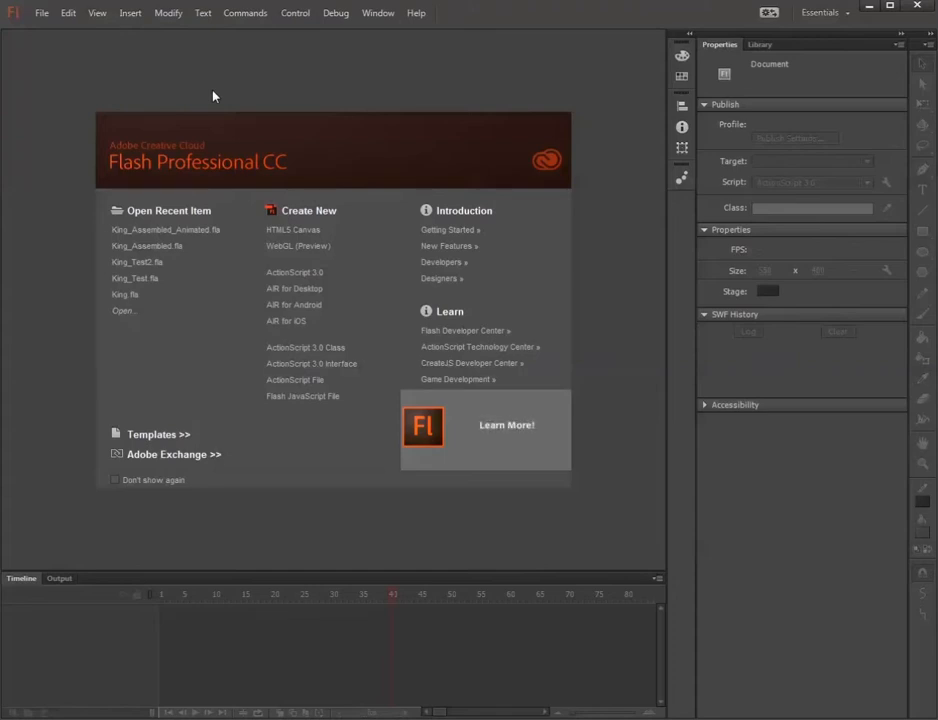
Create a new ActionScript 3.0 document with a 550 x 400 px stage at 24 fps.
{"action": "left_click", "coordinate": [278, 277]}
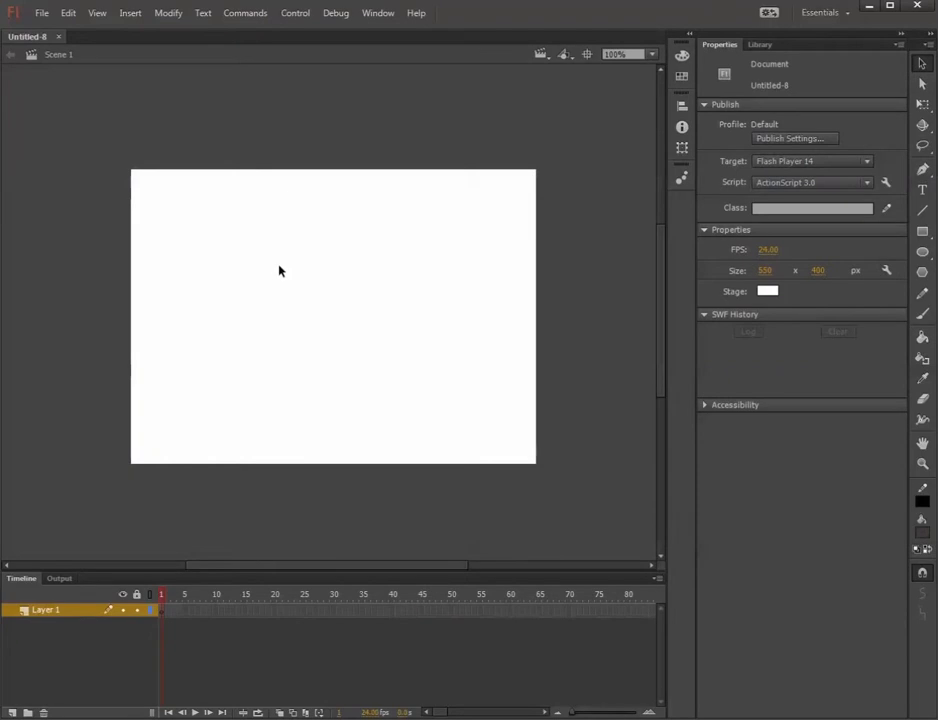
{"action": "left_click", "coordinate": [41, 14]}
{"action": "left_click", "coordinate": [68, 31]}
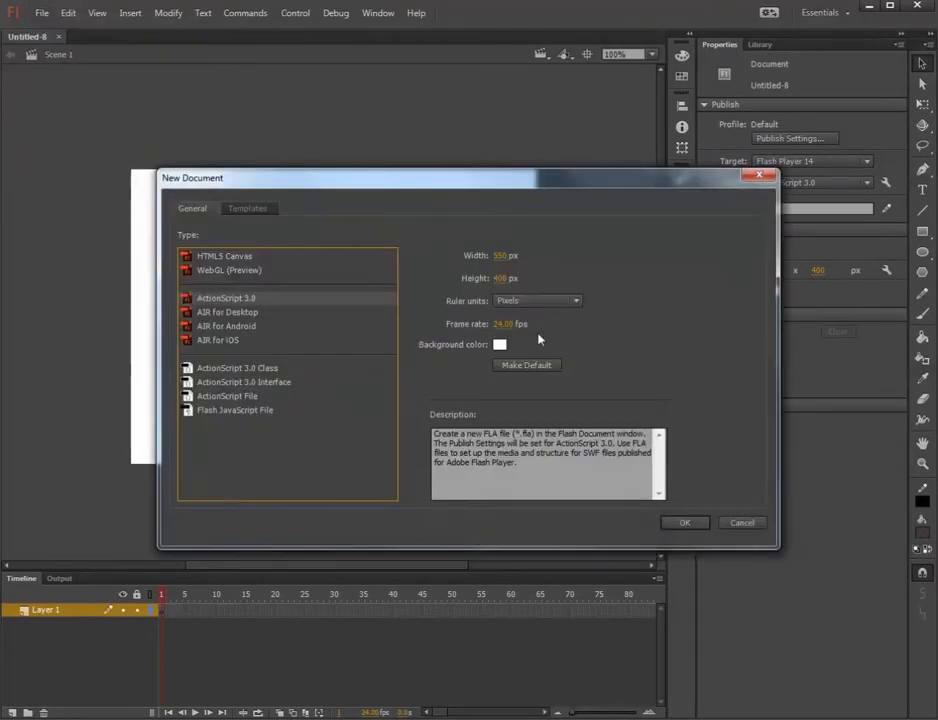
{"action": "left_click", "coordinate": [700, 525]}
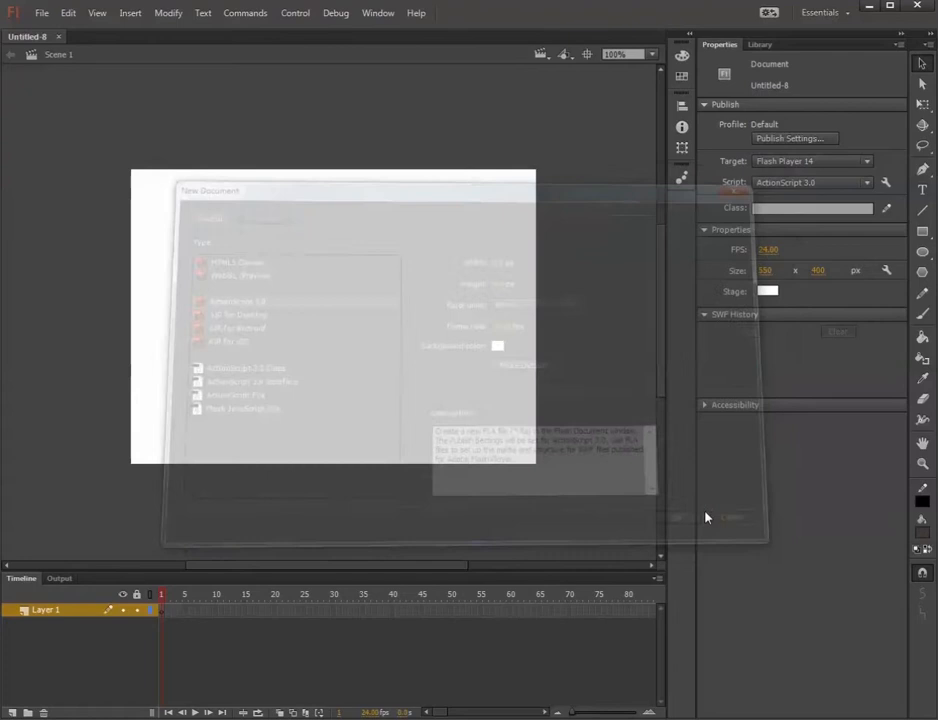
{"action": "key", "text": "space"}
{"action": "left_click_drag", "start_coordinate": [271, 196], "coordinate": [291, 211]}
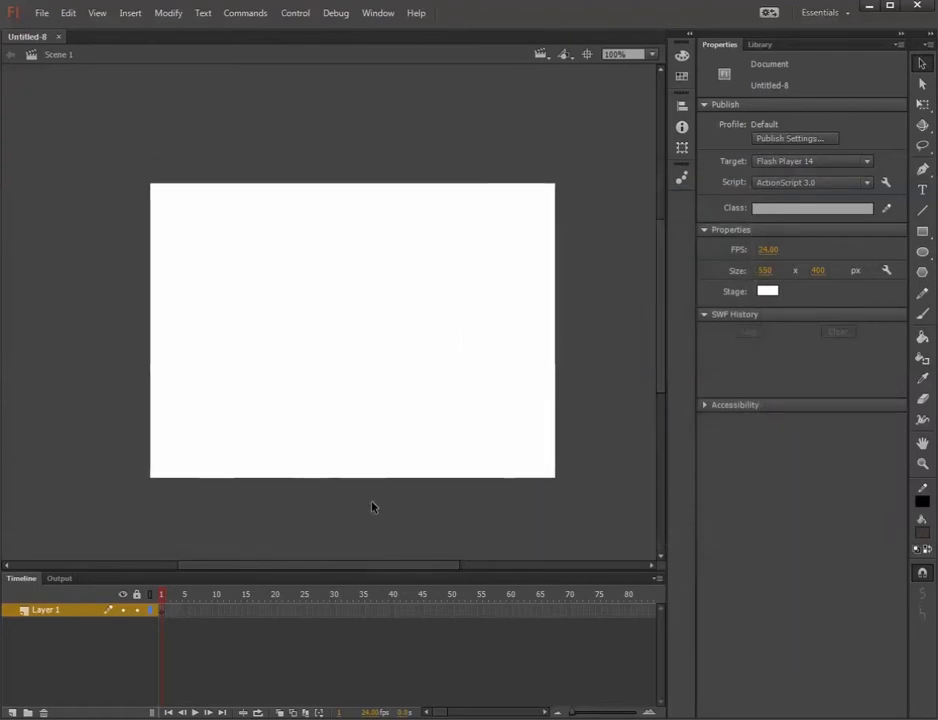
Insert a frame at frame 30 of Layer 1 to extend the layer's span.
{"action": "left_click", "coordinate": [165, 616]}
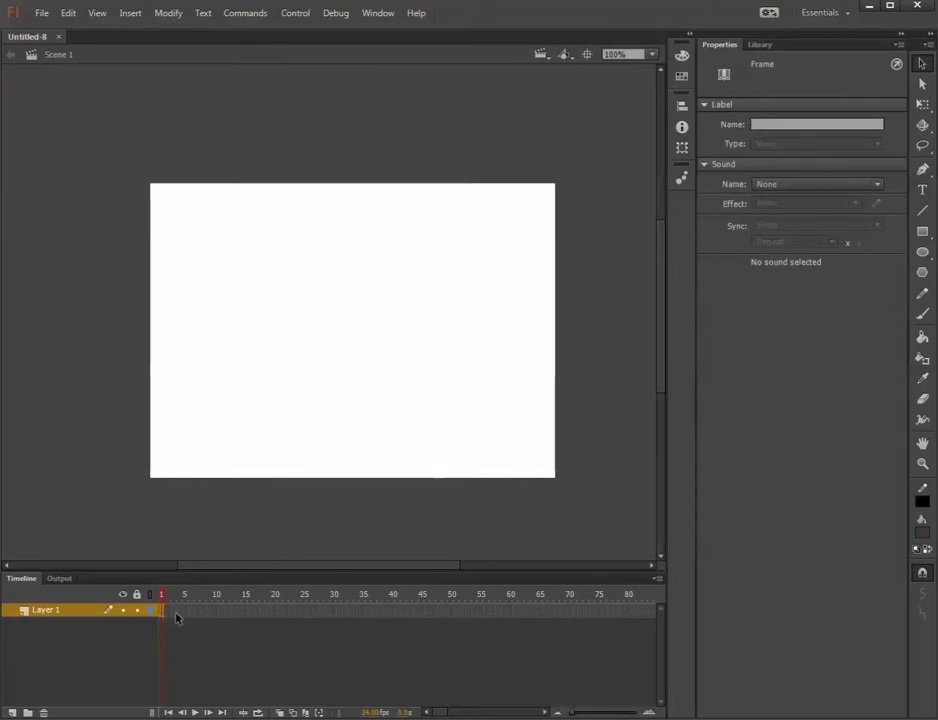
{"action": "left_click", "coordinate": [332, 612]}
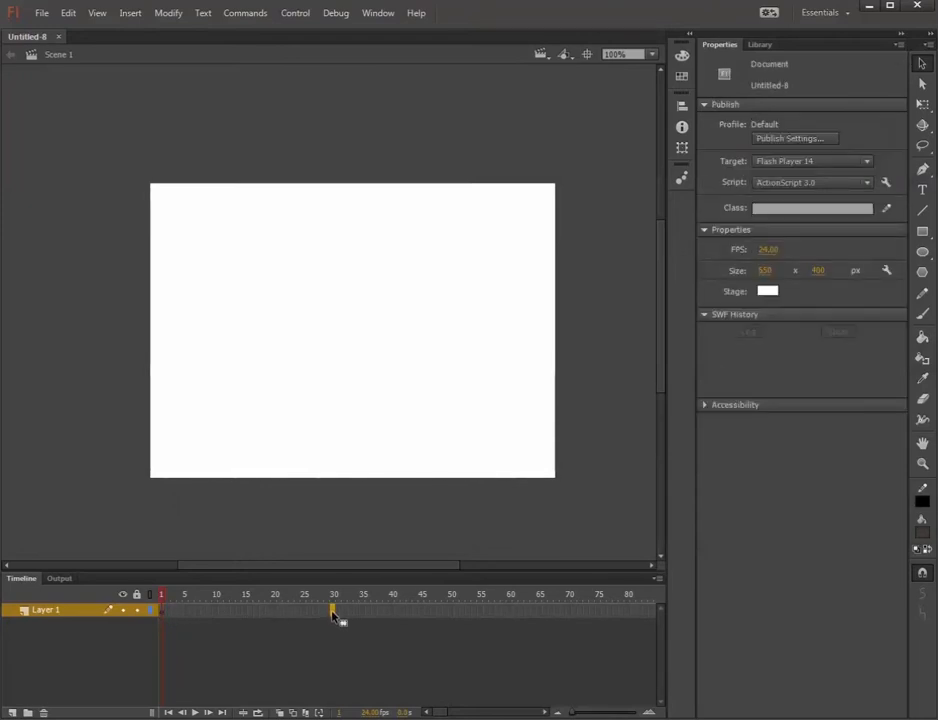
{"action": "right_click", "coordinate": [334, 614]}
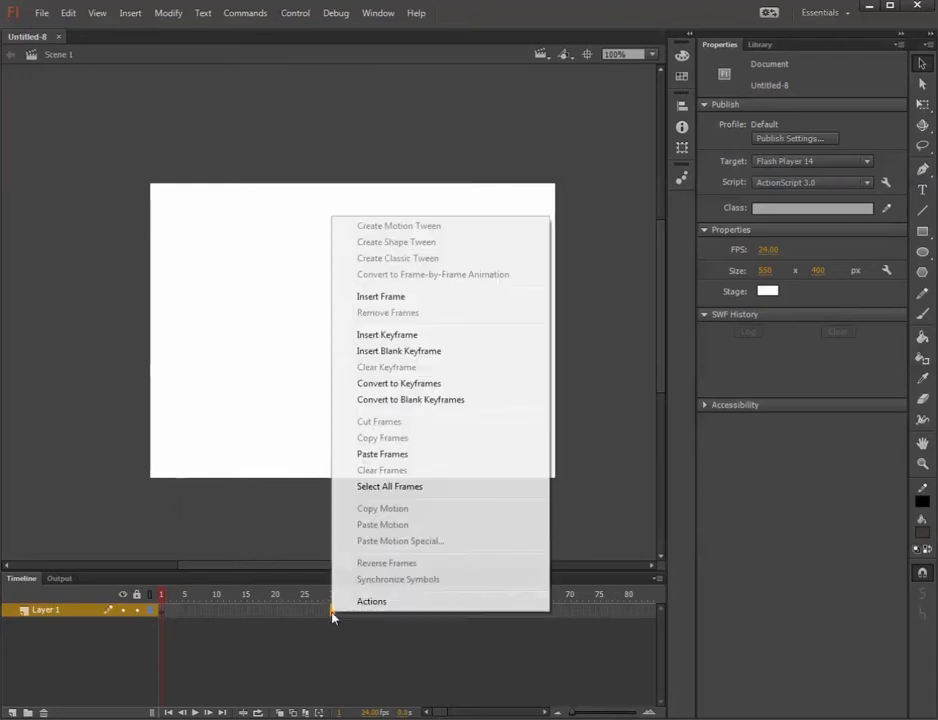
{"action": "left_click", "coordinate": [425, 297]}
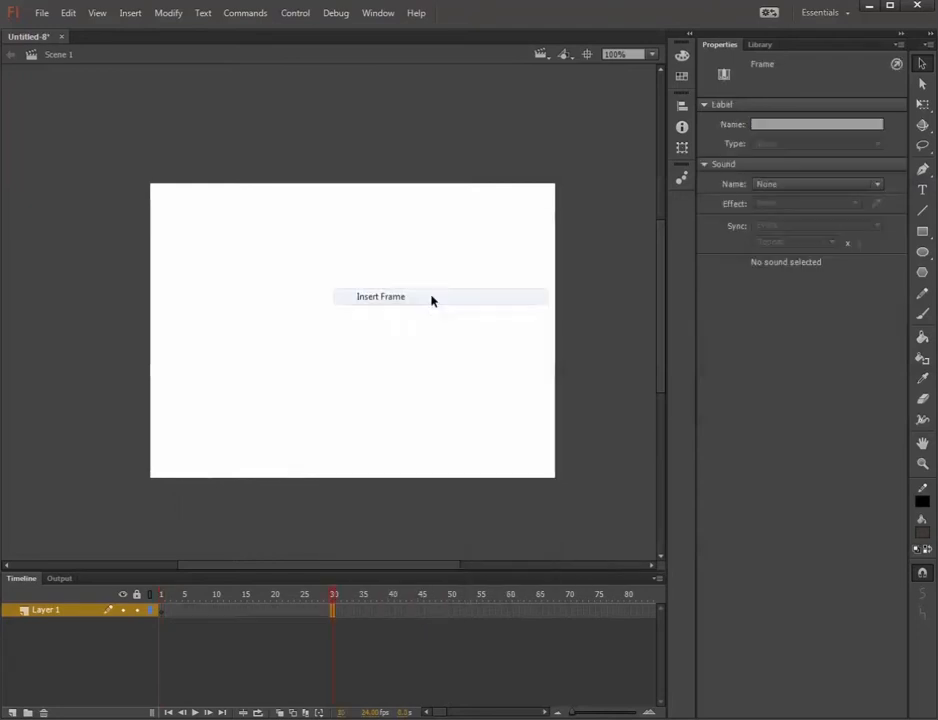
On frame 1, draw a closed crescent-shaped smiling mouth with the Pen tool, about 299 x 126 px, in the middle of the stage.
{"action": "left_click", "coordinate": [314, 440]}
{"action": "left_click", "coordinate": [159, 610]}
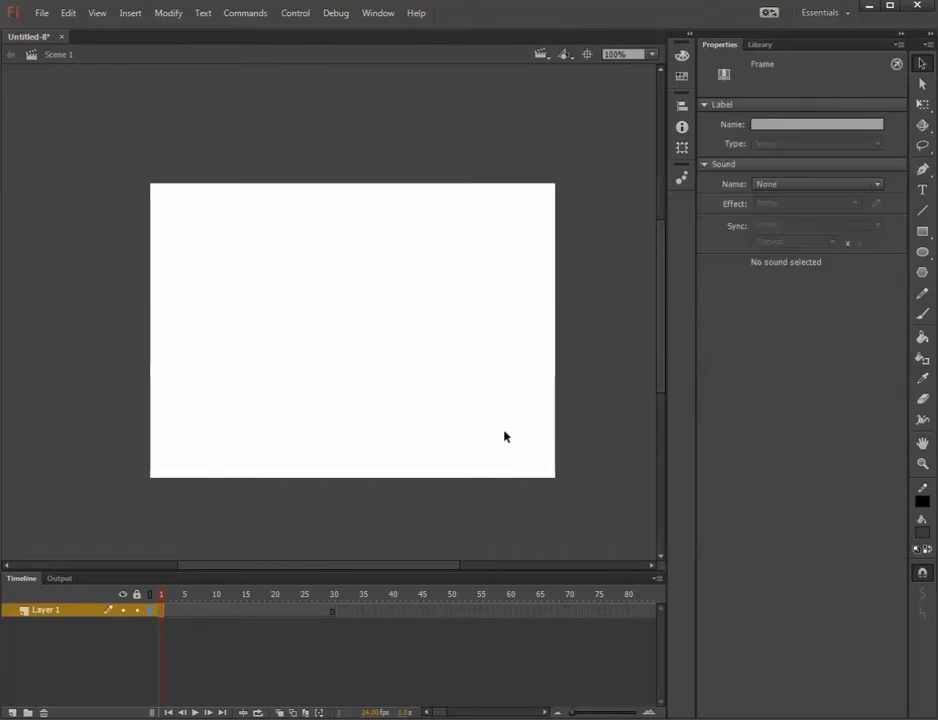
{"action": "left_click", "coordinate": [922, 169]}
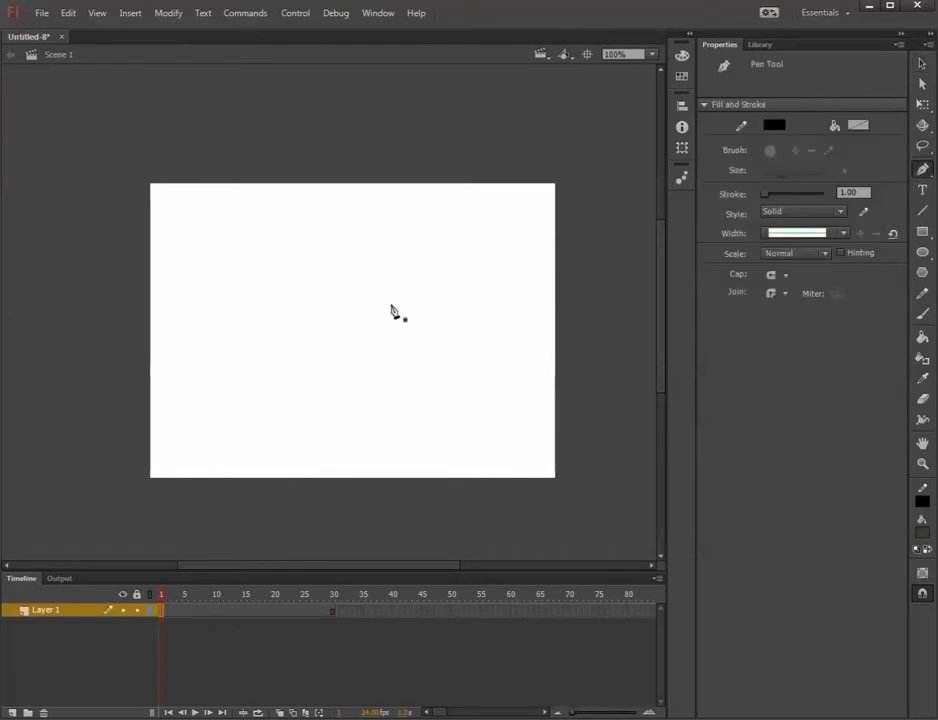
{"action": "left_click", "coordinate": [241, 291]}
{"action": "left_click_drag", "start_coordinate": [338, 315], "coordinate": [383, 314]}
{"action": "left_click", "coordinate": [462, 289]}
{"action": "left_click_drag", "start_coordinate": [352, 381], "coordinate": [278, 381]}
{"action": "left_click", "coordinate": [242, 292]}
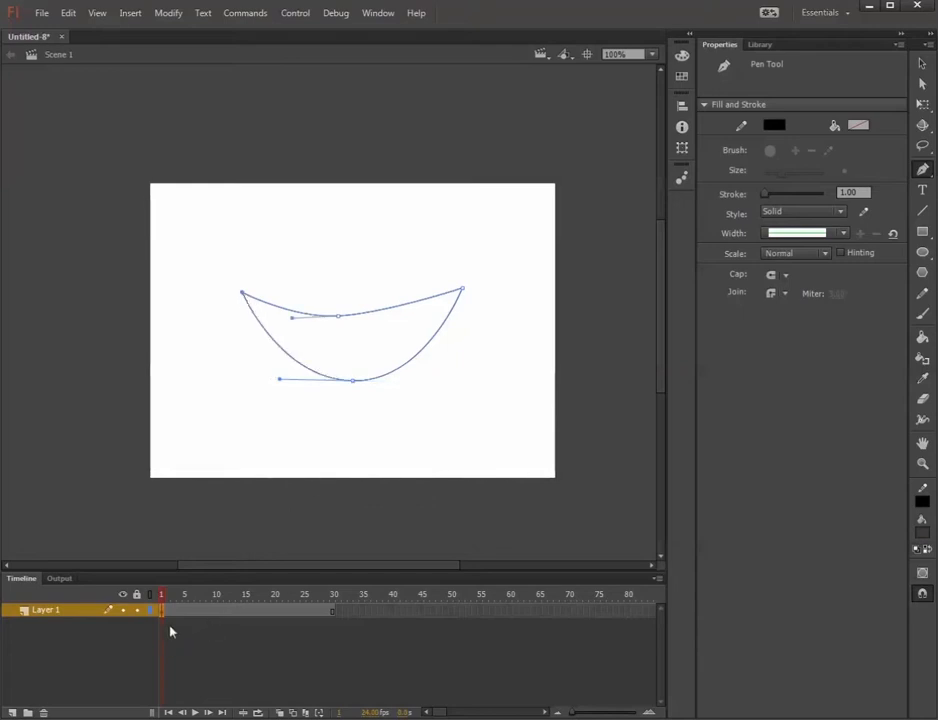
Fill the mouth outline with a medium grey using the Paint Bucket.
{"action": "left_click", "coordinate": [922, 341]}
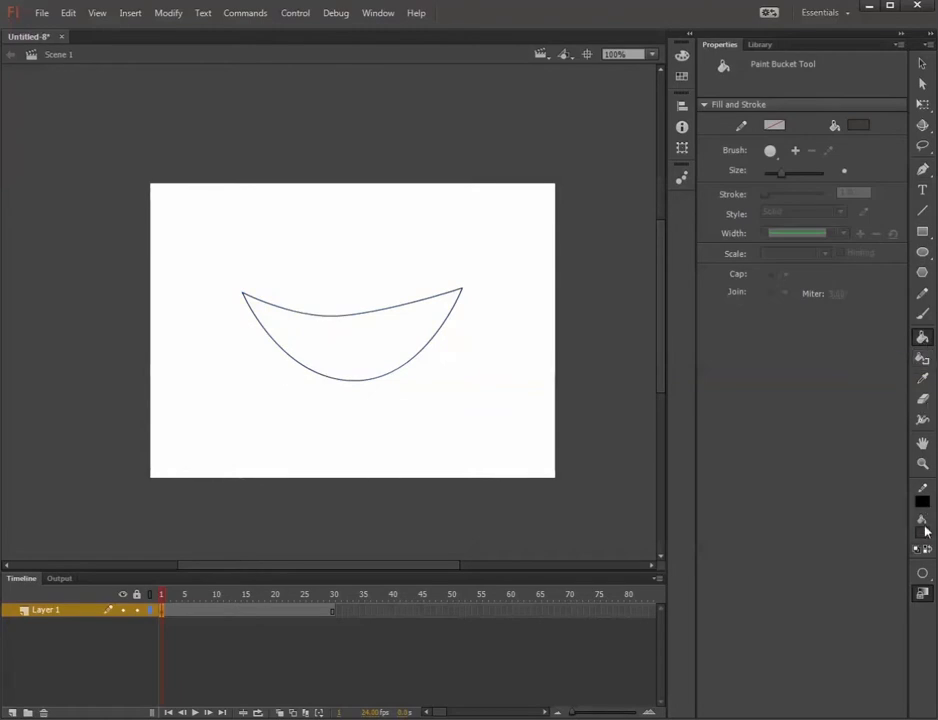
{"action": "left_click", "coordinate": [922, 531]}
{"action": "left_click", "coordinate": [714, 277]}
{"action": "left_click", "coordinate": [418, 352]}
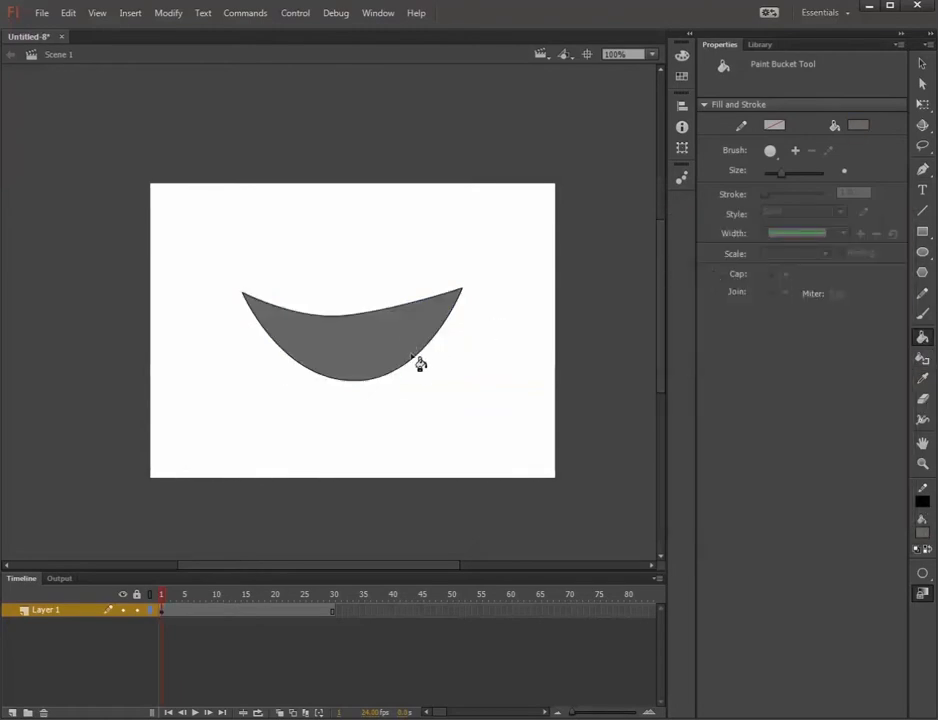
Copy the keyframe at frame 1 of Layer 1 and paste it onto frame 30.
{"action": "right_click", "coordinate": [166, 613]}
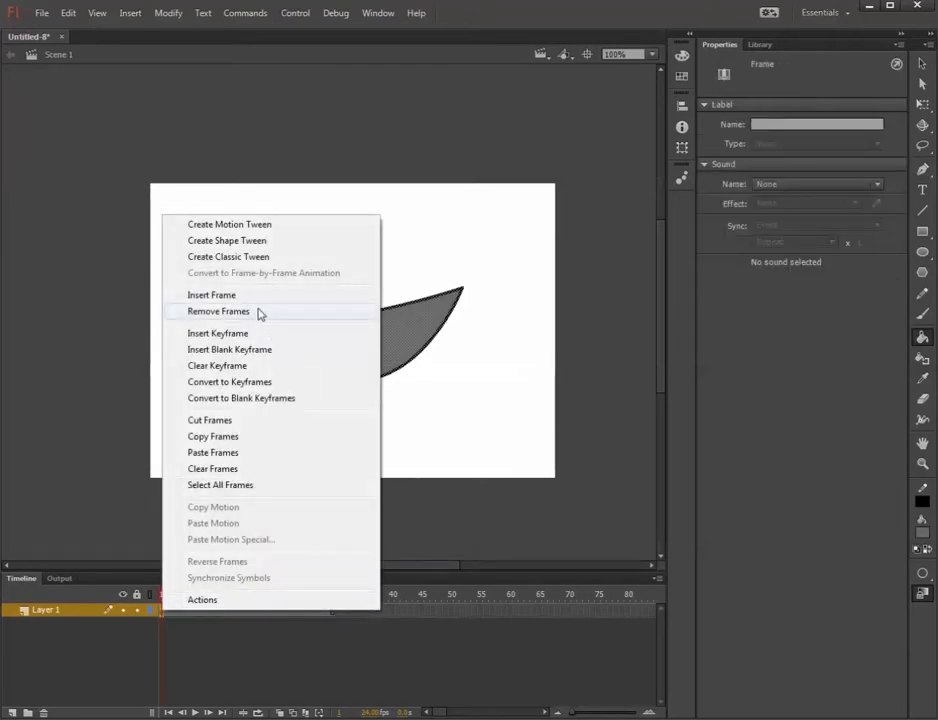
{"action": "left_click", "coordinate": [247, 437]}
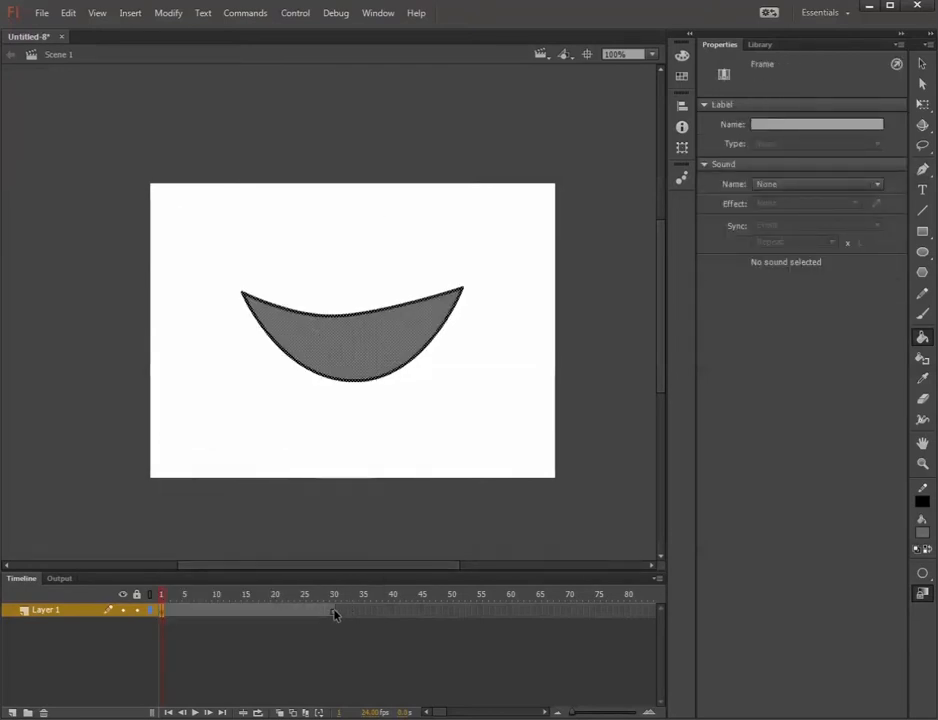
{"action": "right_click", "coordinate": [335, 614]}
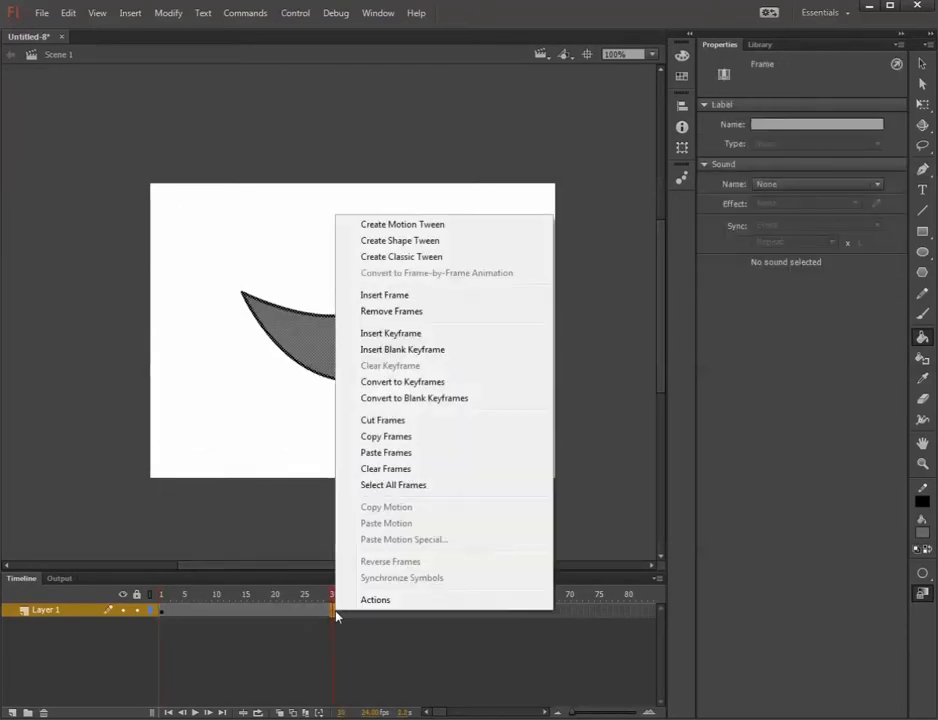
{"action": "left_click", "coordinate": [386, 457]}
{"action": "key", "text": "Return"}
{"action": "mouse_move", "coordinate": [225, 607]}
{"action": "left_mouse_down"}
{"action": "mouse_move", "coordinate": [410, 609]}
{"action": "mouse_move", "coordinate": [20, 616]}
{"action": "left_mouse_up"}
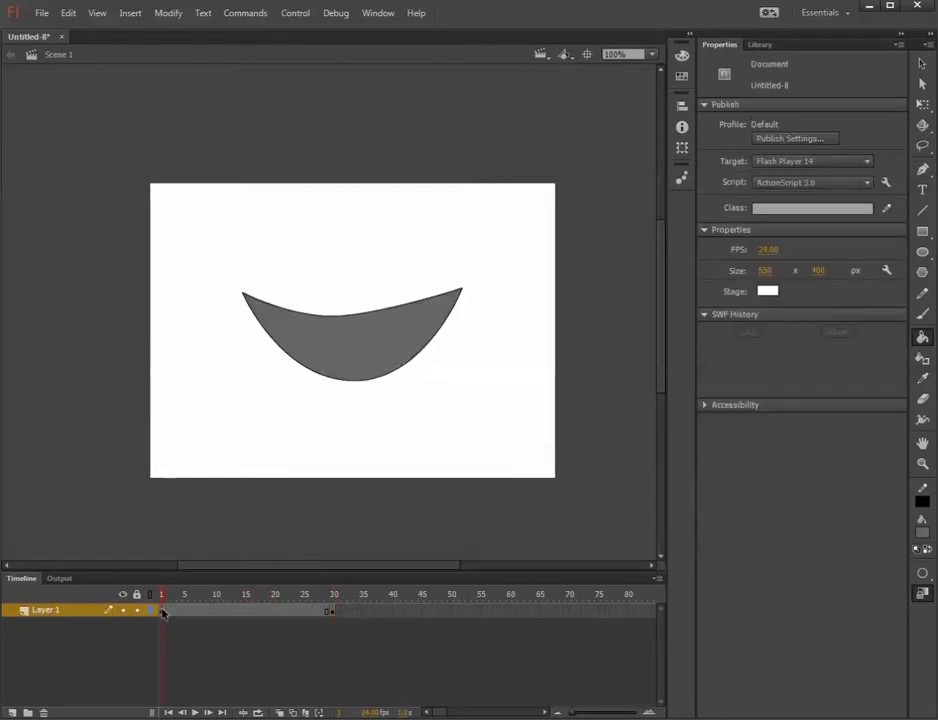
{"action": "right_click", "coordinate": [163, 613]}
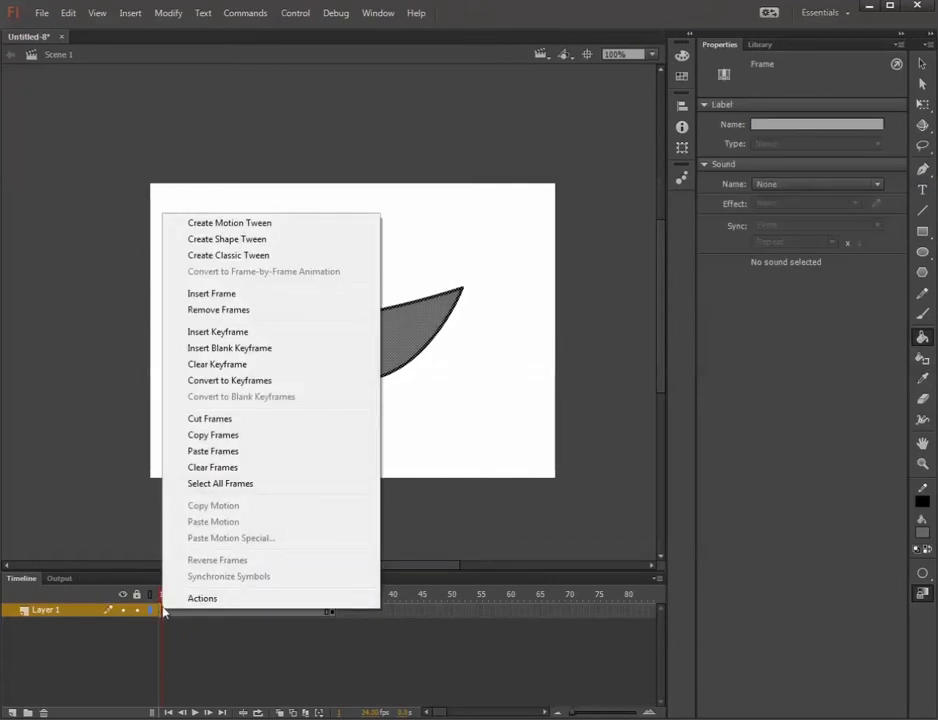
{"action": "left_click", "coordinate": [226, 437]}
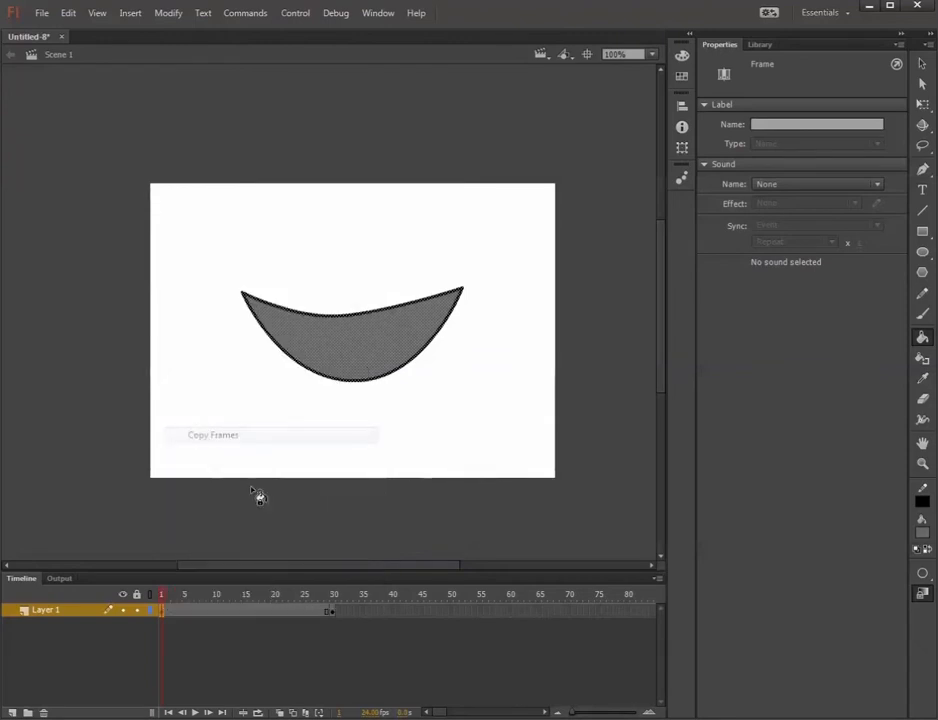
Compare the mouth shape on the keyframes at frames 1 and 30.
{"action": "left_click", "coordinate": [184, 597]}
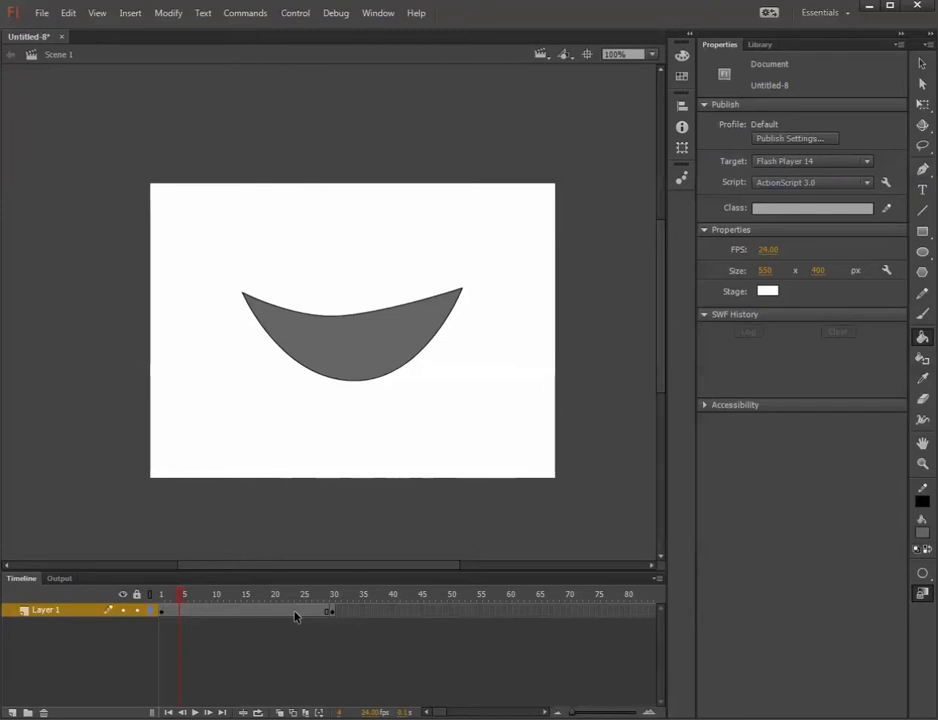
{"action": "left_click", "coordinate": [163, 617]}
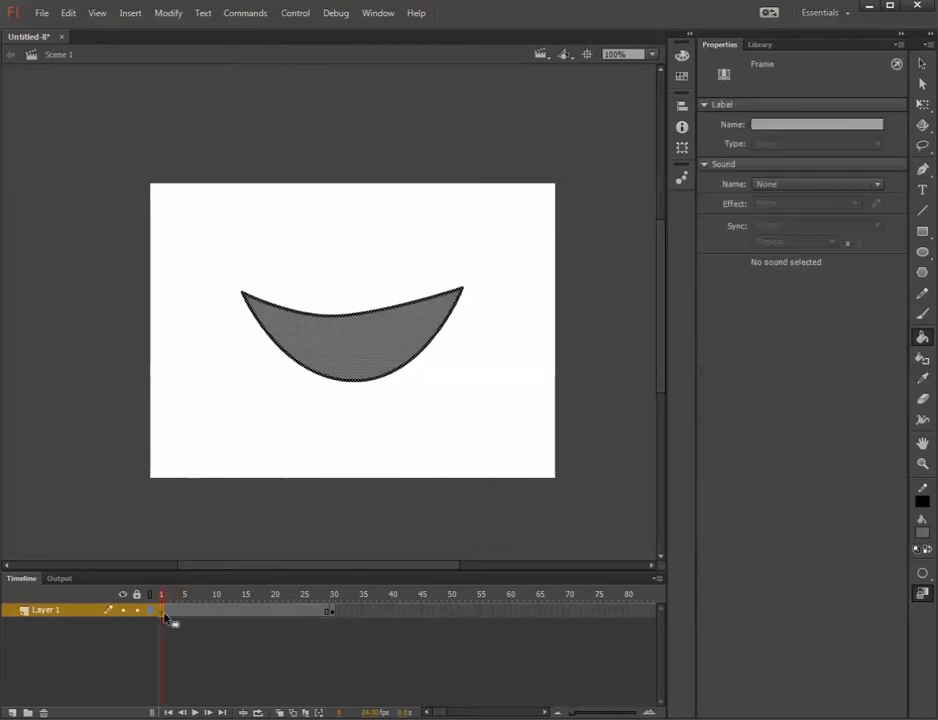
{"action": "left_click", "coordinate": [333, 613]}
{"action": "left_click_drag", "start_coordinate": [333, 600], "coordinate": [364, 599]}
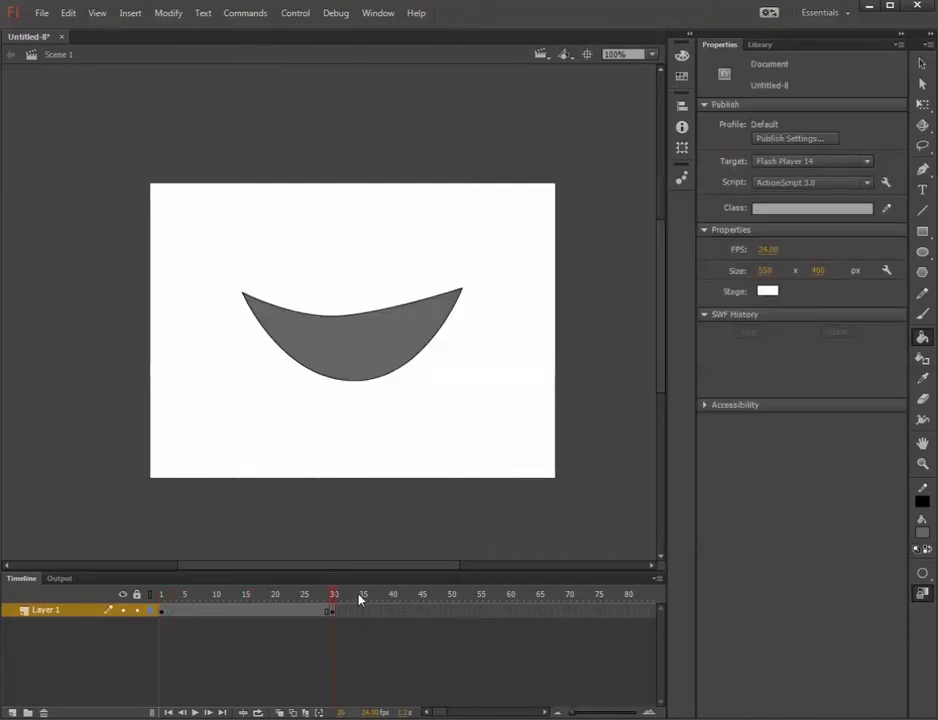
{"action": "left_click_drag", "start_coordinate": [333, 598], "coordinate": [380, 598]}
{"action": "left_click", "coordinate": [333, 610]}
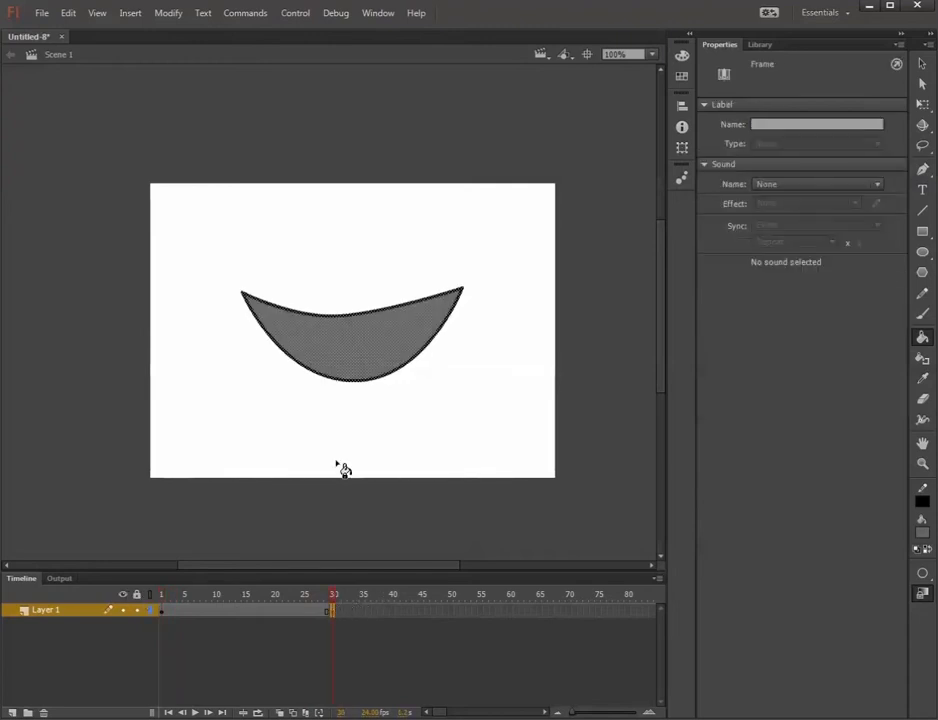
{"action": "left_click", "coordinate": [163, 612]}
{"action": "left_click", "coordinate": [334, 612]}
{"action": "left_click", "coordinate": [922, 85]}
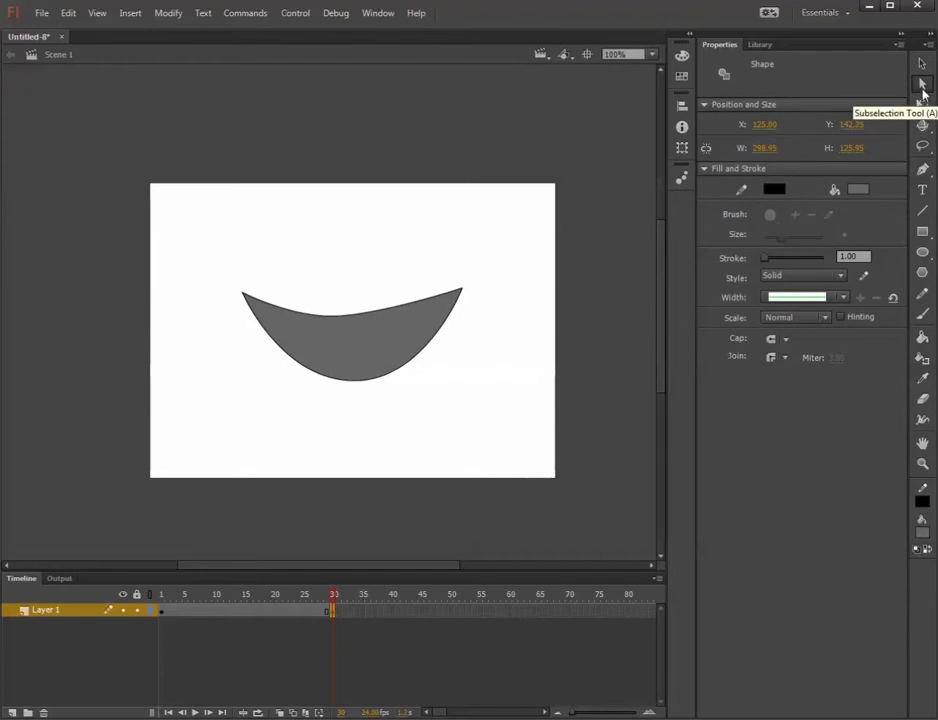
{"action": "left_click", "coordinate": [923, 65]}
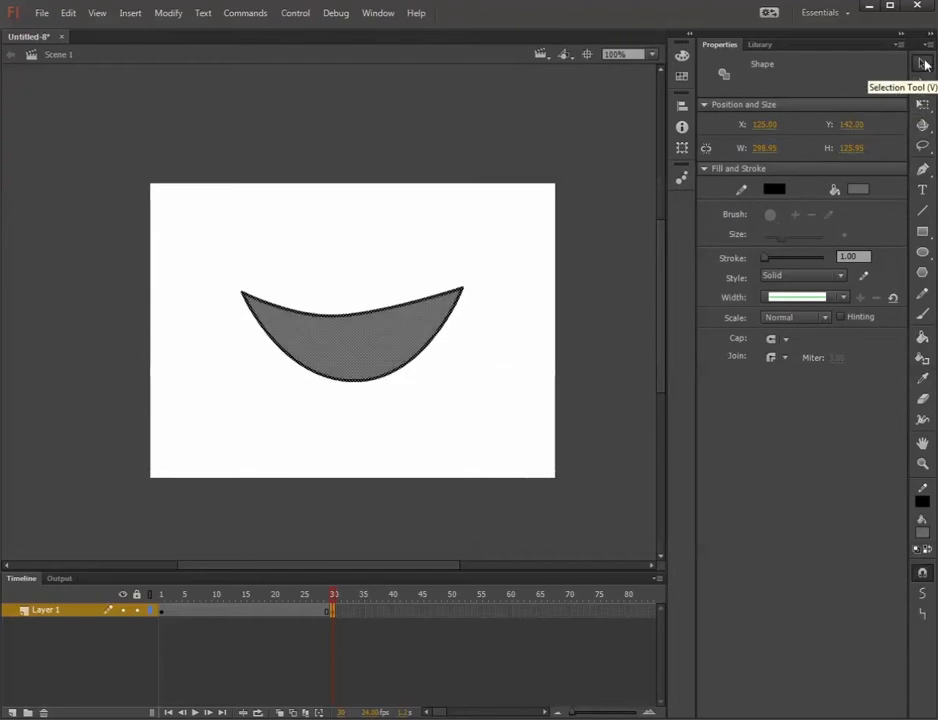
{"action": "left_click", "coordinate": [494, 295]}
{"action": "left_click", "coordinate": [410, 318]}
{"action": "double_click", "coordinate": [397, 311]}
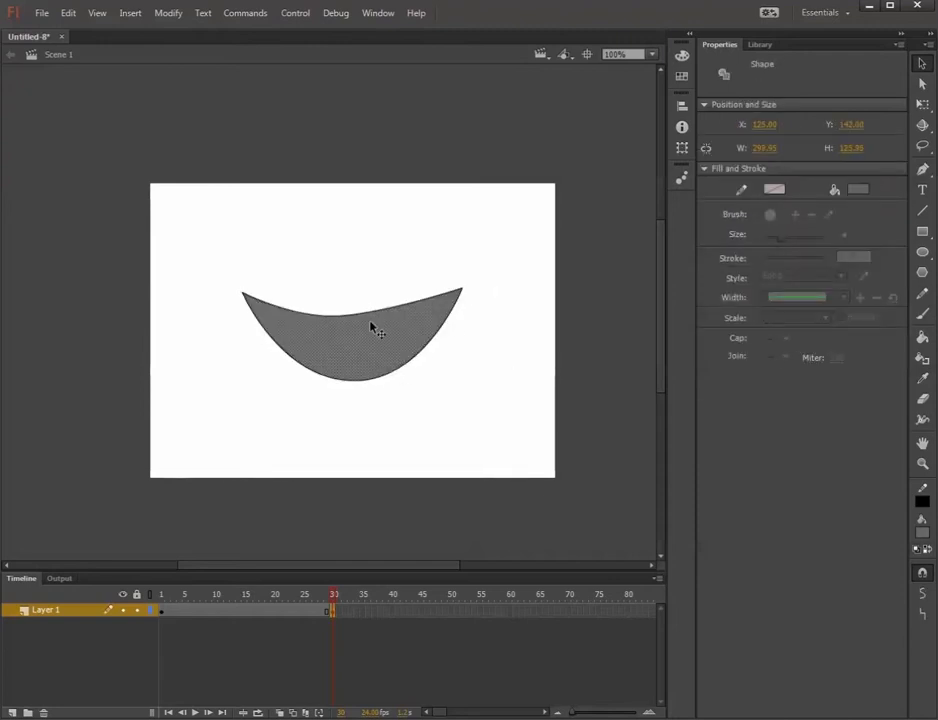
{"action": "left_click", "coordinate": [482, 364]}
{"action": "left_click_drag", "start_coordinate": [228, 244], "coordinate": [654, 471]}
{"action": "left_click", "coordinate": [657, 466]}
On frame 30, raise the mouth's lowest anchor point with the Subselection tool to make the crescent thinner, checking it against frame 1.
{"action": "left_click", "coordinate": [922, 84]}
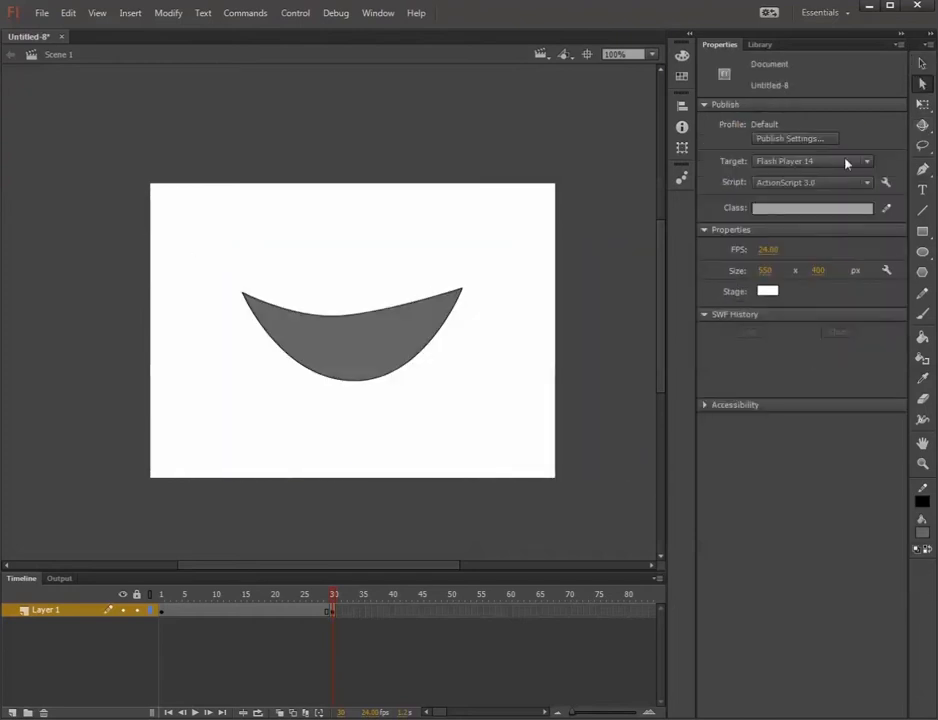
{"action": "left_click", "coordinate": [391, 316]}
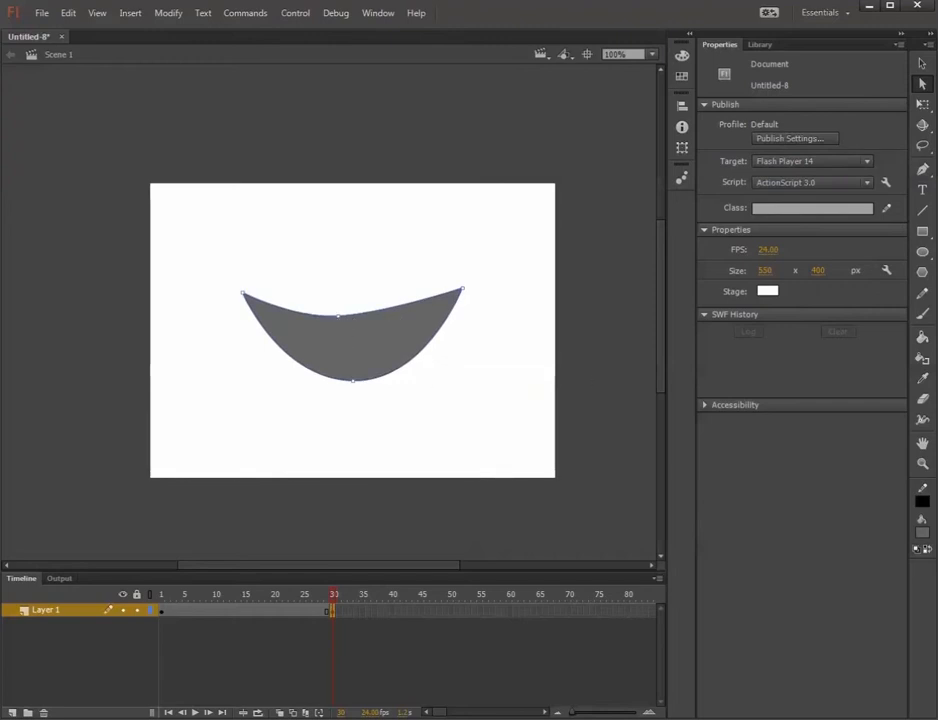
{"action": "left_click", "coordinate": [353, 382]}
{"action": "left_click_drag", "start_coordinate": [354, 386], "coordinate": [343, 364]}
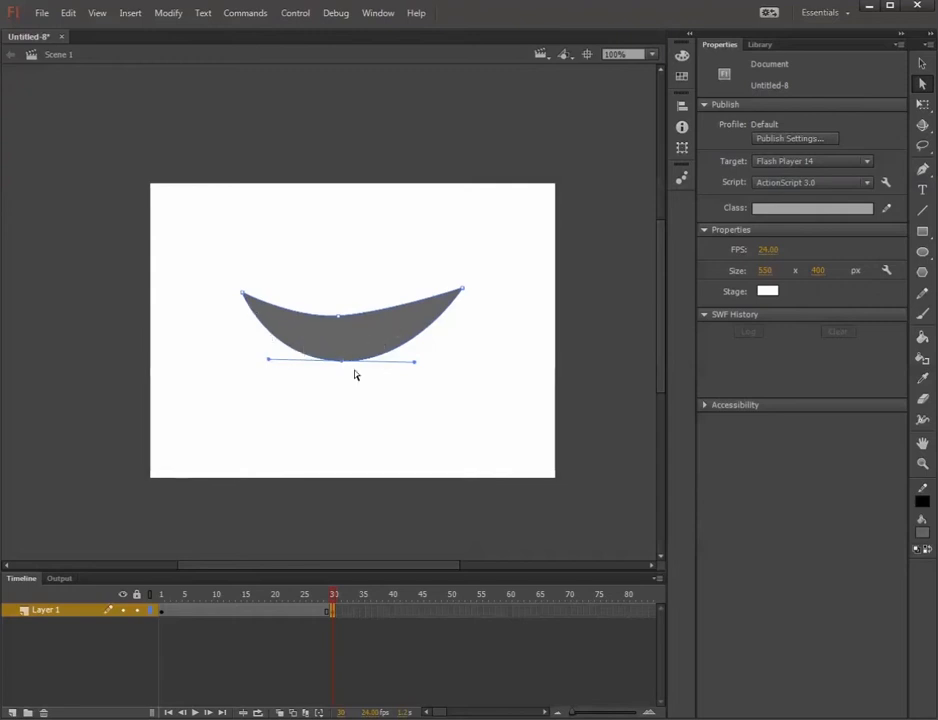
{"action": "left_click_drag", "start_coordinate": [343, 593], "coordinate": [140, 597]}
{"action": "left_click", "coordinate": [333, 594]}
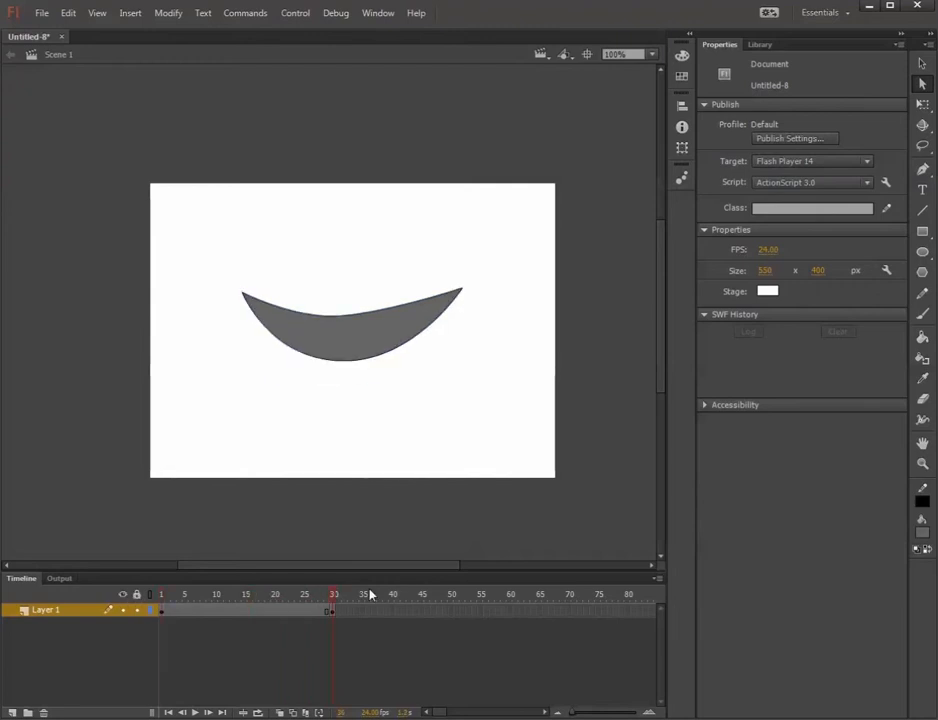
{"action": "left_click", "coordinate": [343, 364]}
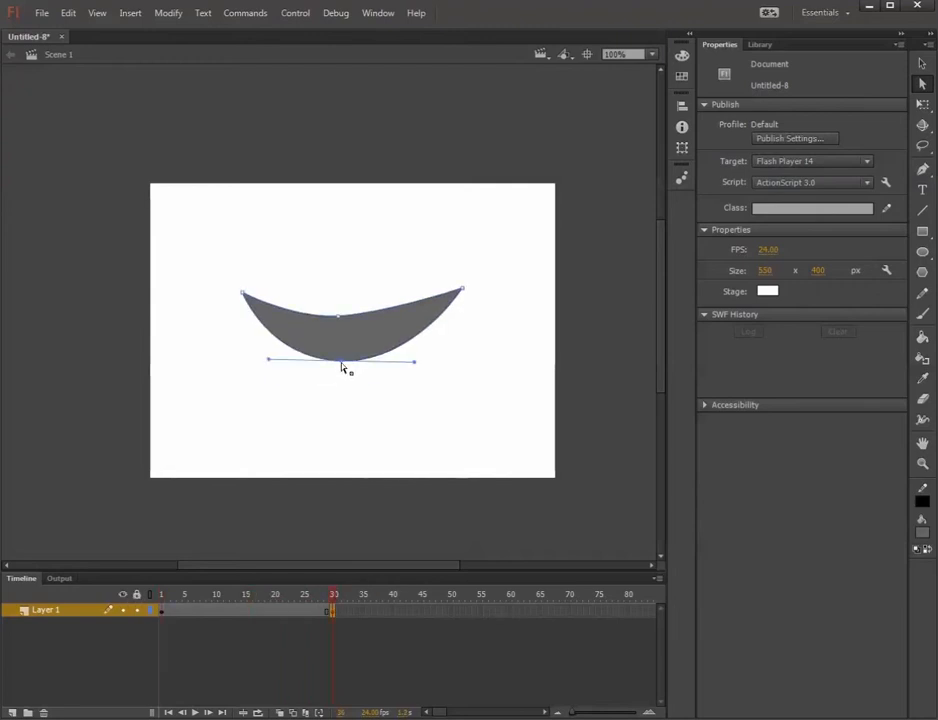
Create a shape tween across frames 1 to 30 of Layer 1 and scrub through it to preview the mouth movement.
{"action": "left_click", "coordinate": [330, 616]}
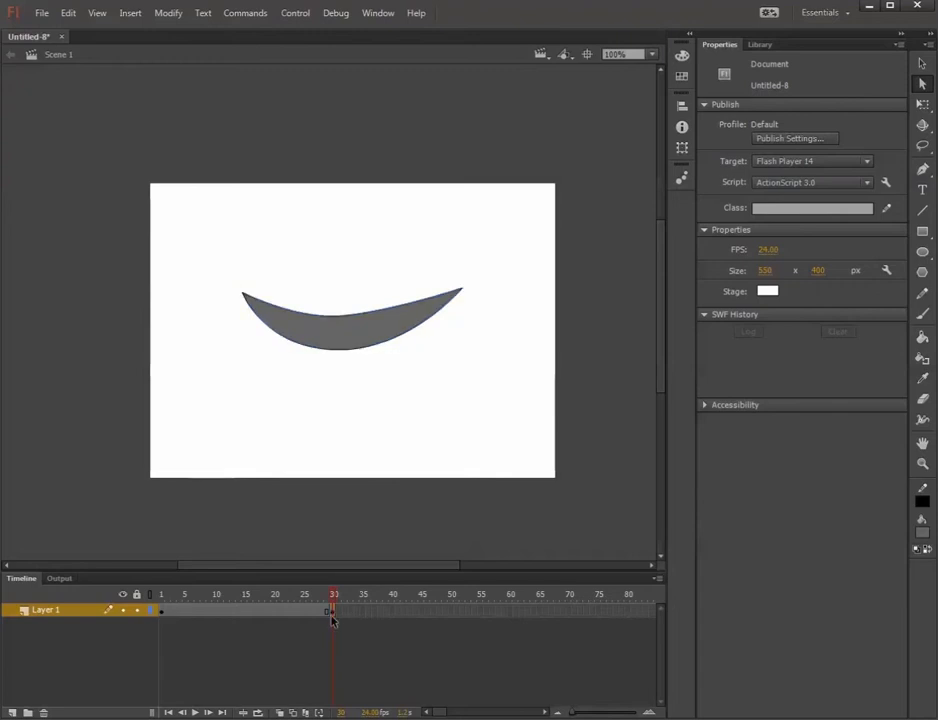
{"action": "left_click", "coordinate": [165, 618]}
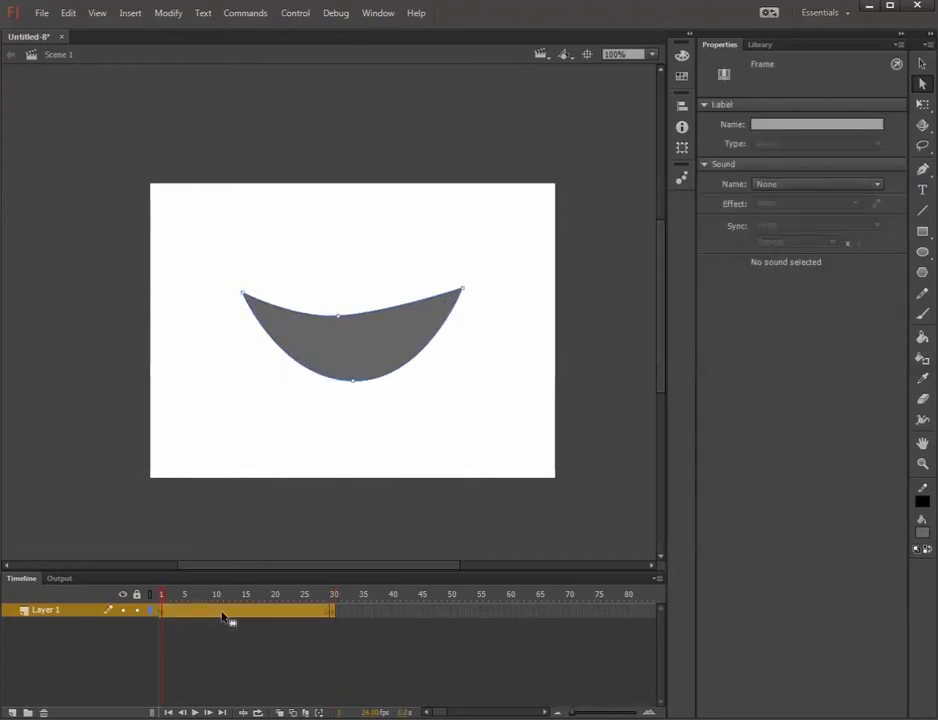
{"action": "right_click", "coordinate": [286, 618]}
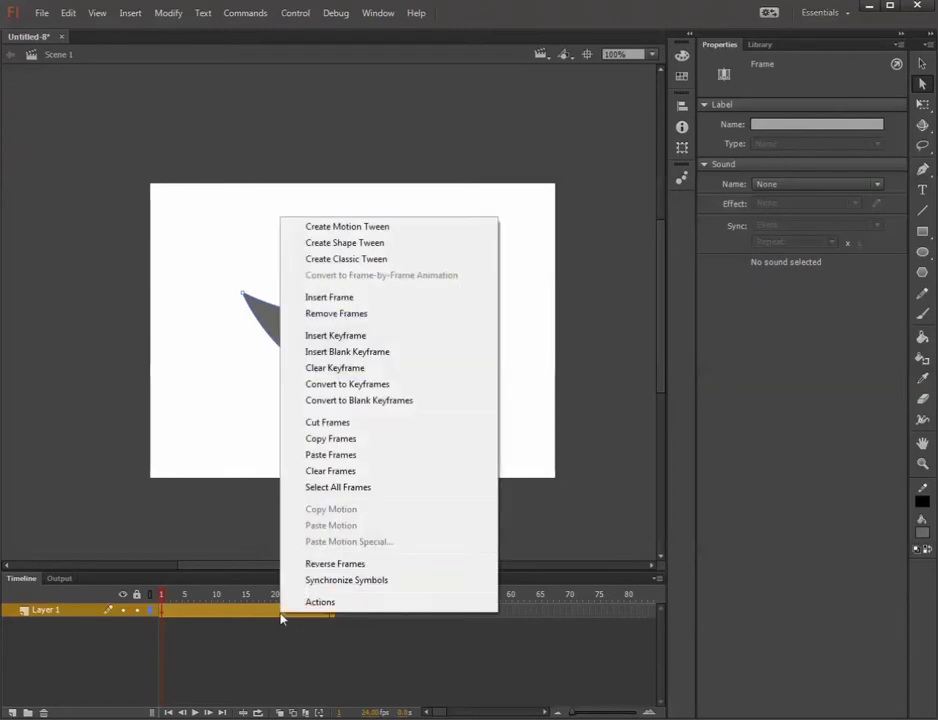
{"action": "left_click", "coordinate": [375, 245]}
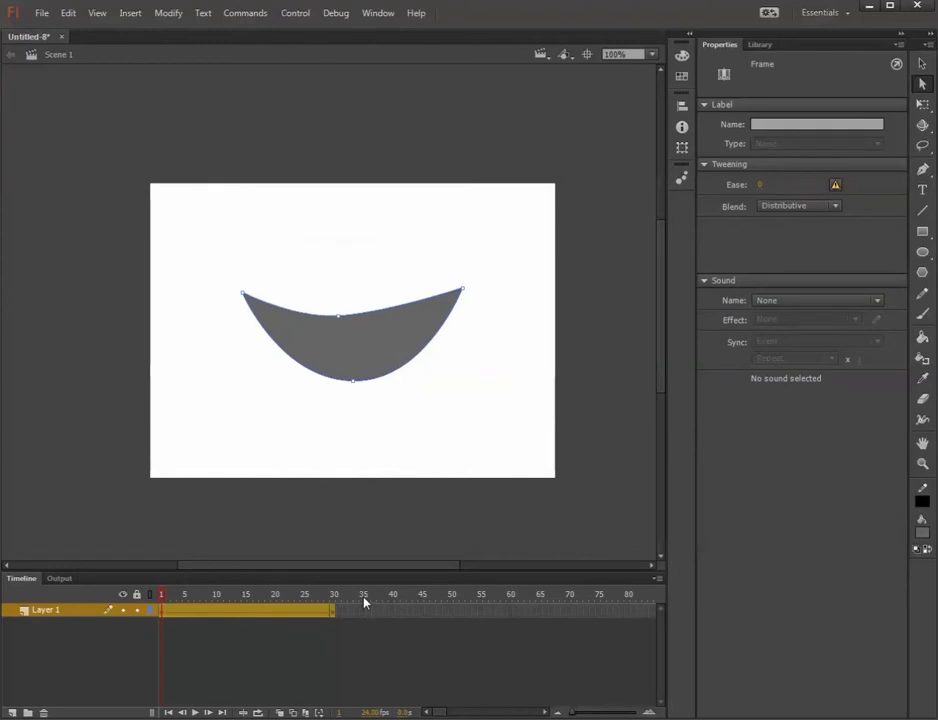
{"action": "left_click_drag", "start_coordinate": [163, 595], "coordinate": [390, 597]}
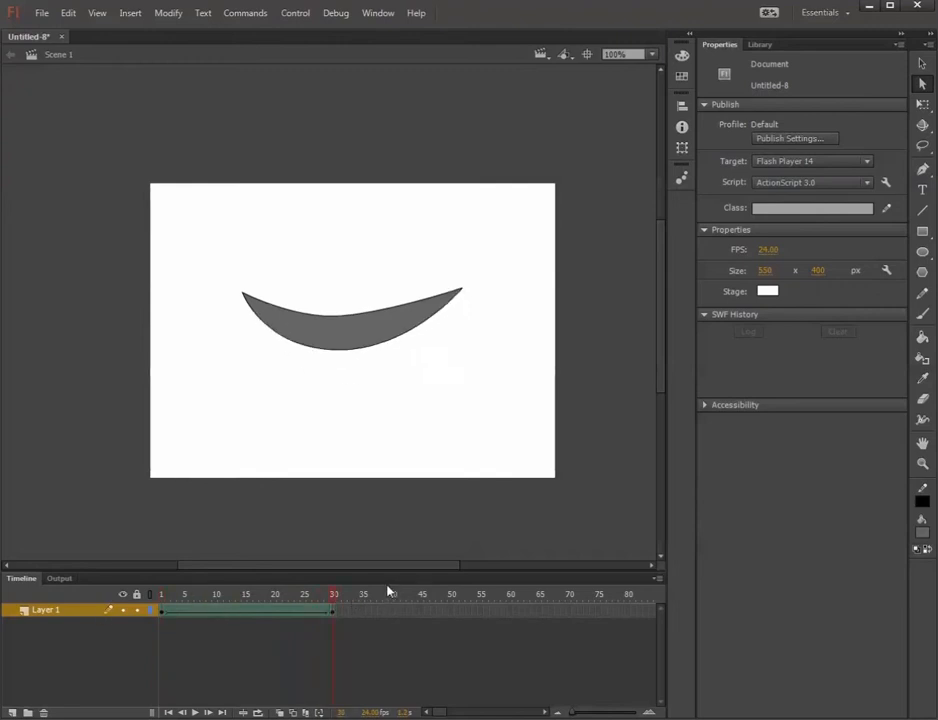
Insert a new layer above Layer 1 and brush a slanted stroke about 44 by 108 px on frame 1, below the mouth's left corner.
{"action": "left_click", "coordinate": [329, 598]}
{"action": "right_click", "coordinate": [69, 620]}
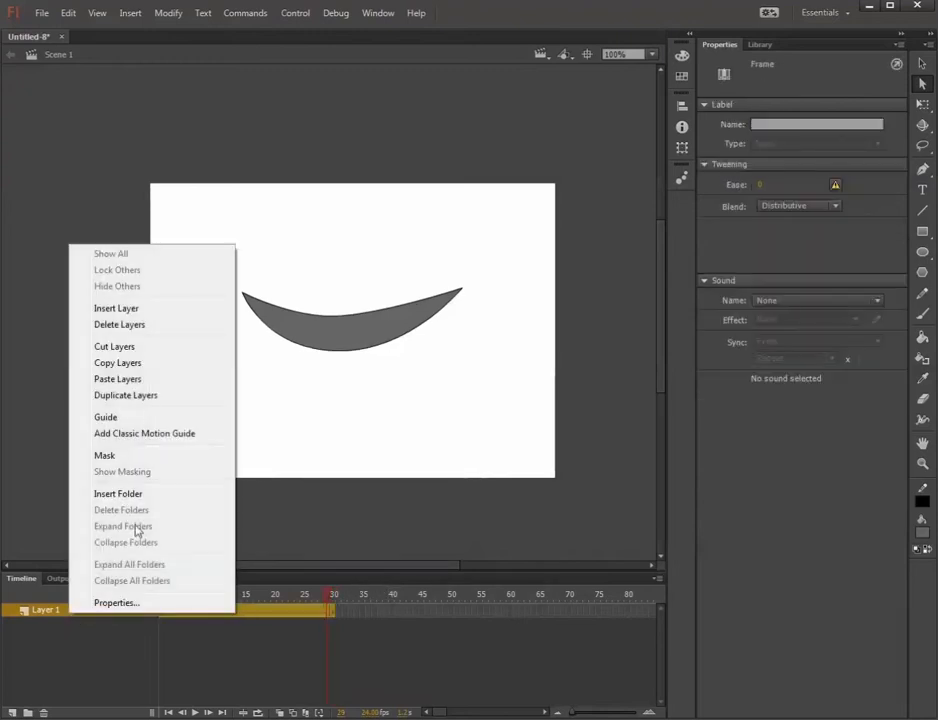
{"action": "left_click", "coordinate": [121, 309]}
{"action": "left_click", "coordinate": [161, 610]}
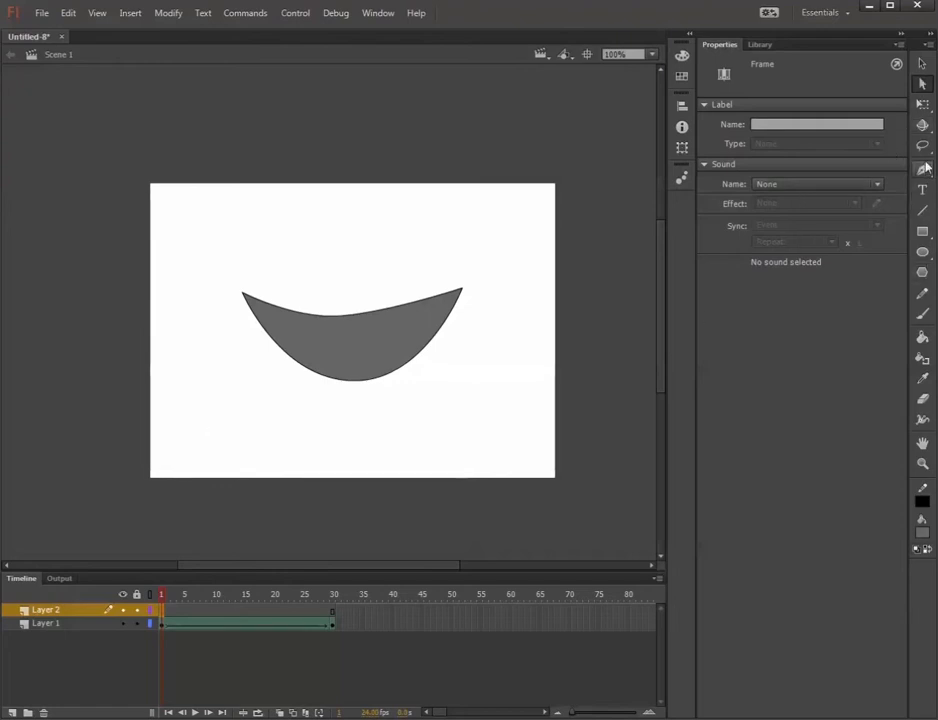
{"action": "left_click", "coordinate": [922, 313]}
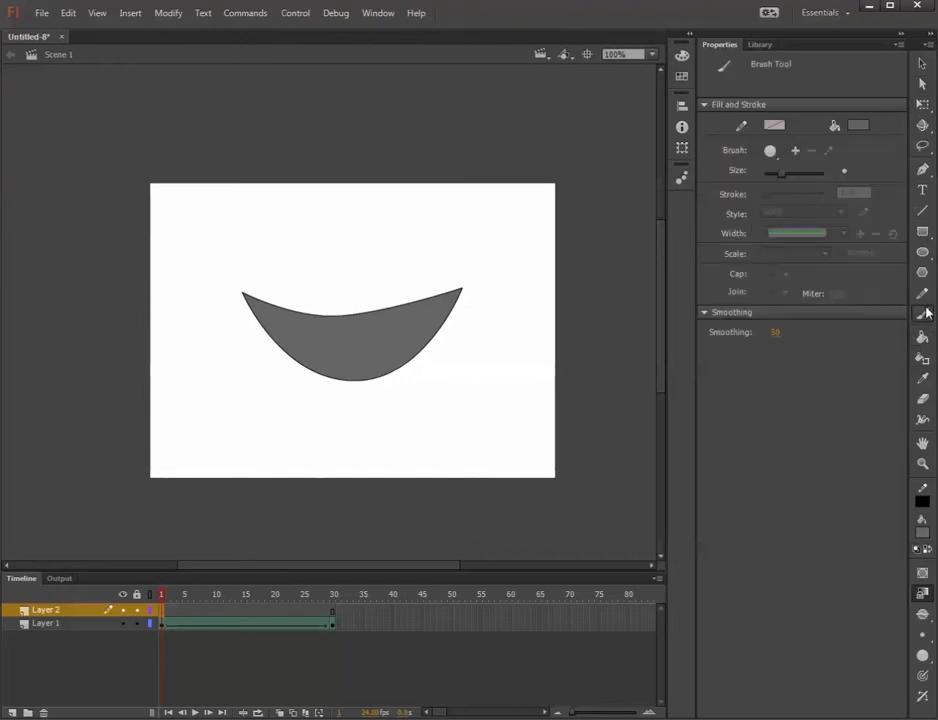
{"action": "left_click_drag", "start_coordinate": [200, 458], "coordinate": [225, 386]}
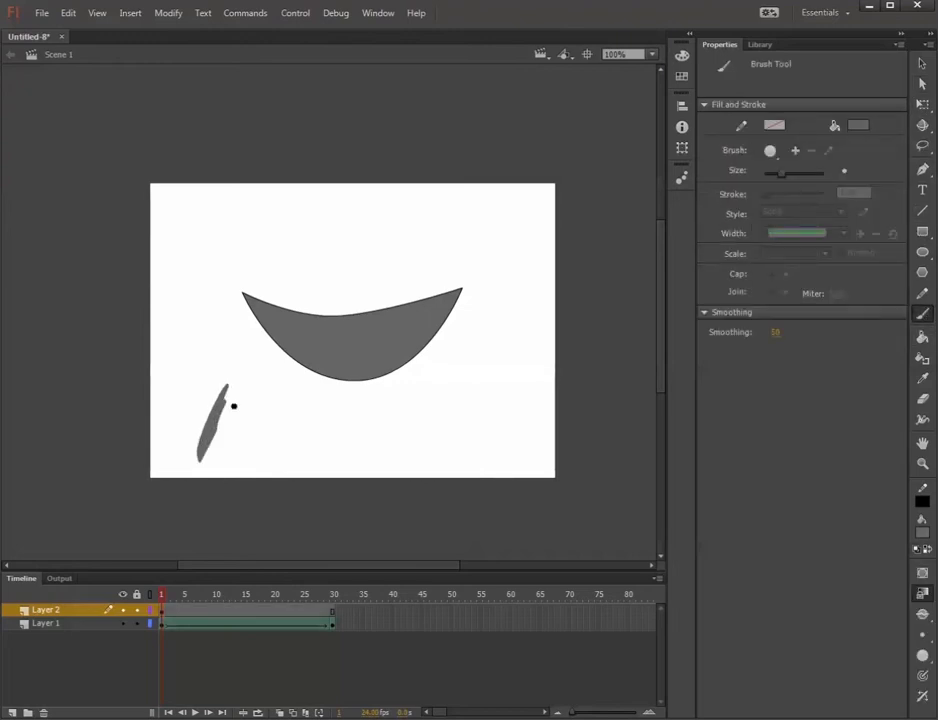
Insert a keyframe at frame 2 of Layer 2 and replace the slanted stroke with a near-vertical brush stroke about 18 by 112 px.
{"action": "right_click", "coordinate": [164, 611]}
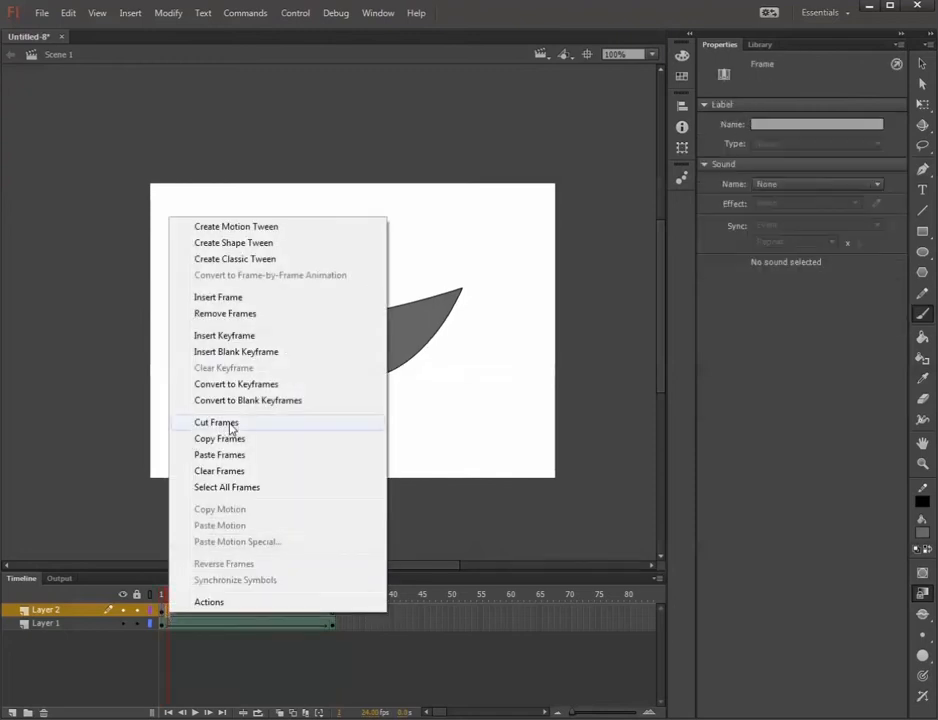
{"action": "left_click", "coordinate": [239, 298]}
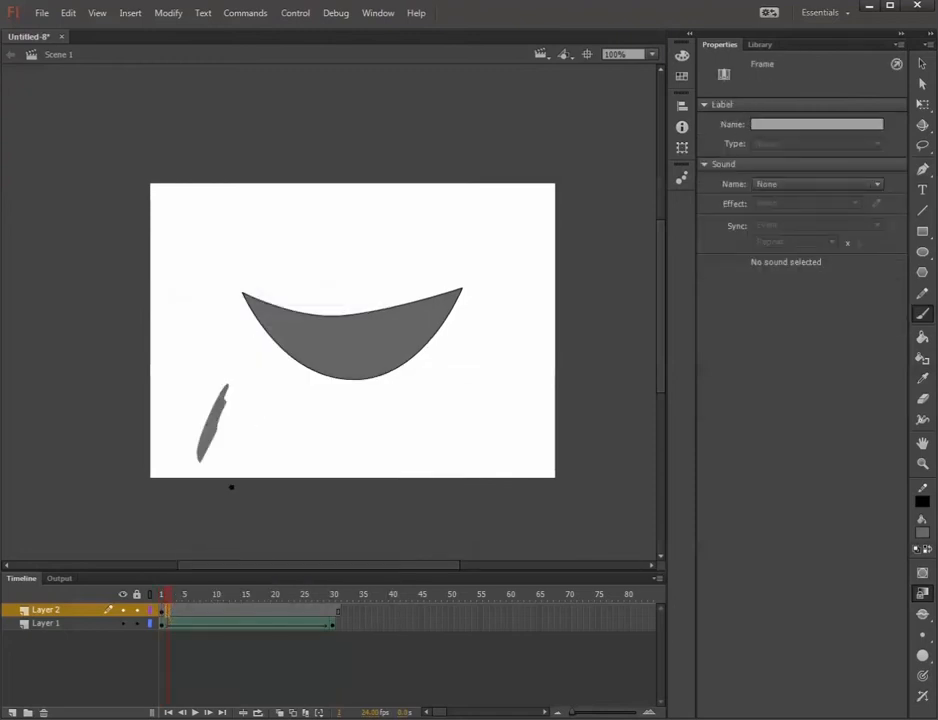
{"action": "right_click", "coordinate": [169, 610]}
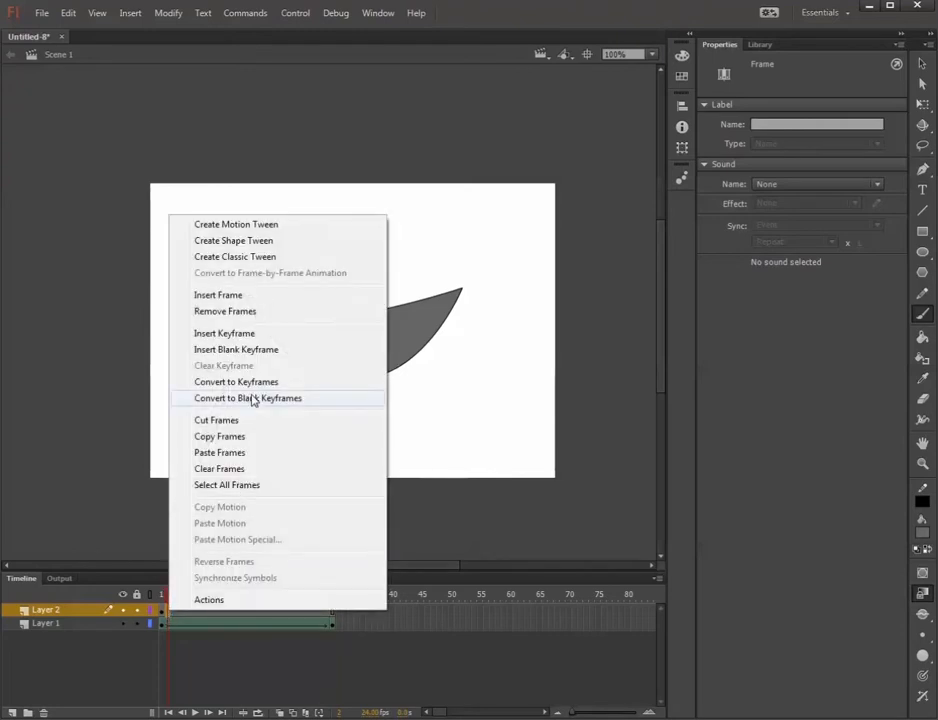
{"action": "left_click", "coordinate": [249, 334]}
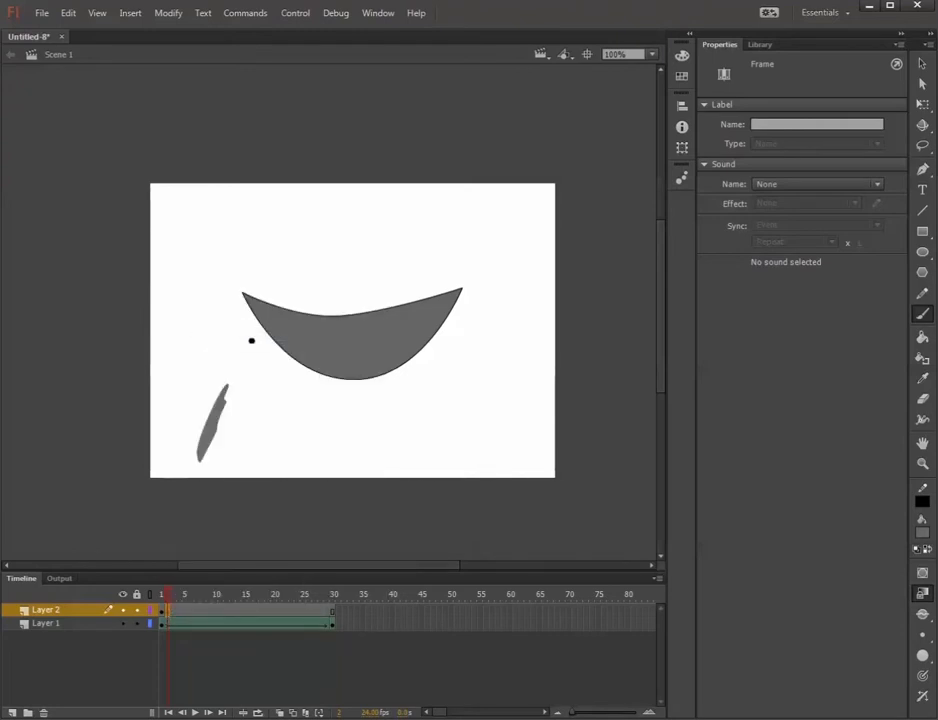
{"action": "left_click", "coordinate": [922, 63]}
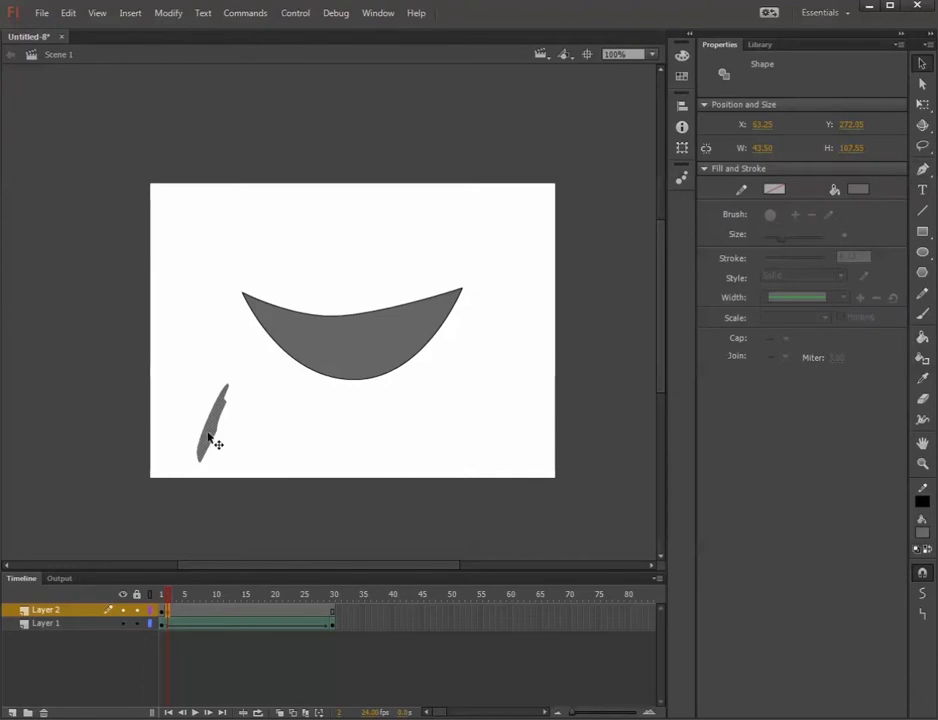
{"action": "key", "text": "Delete"}
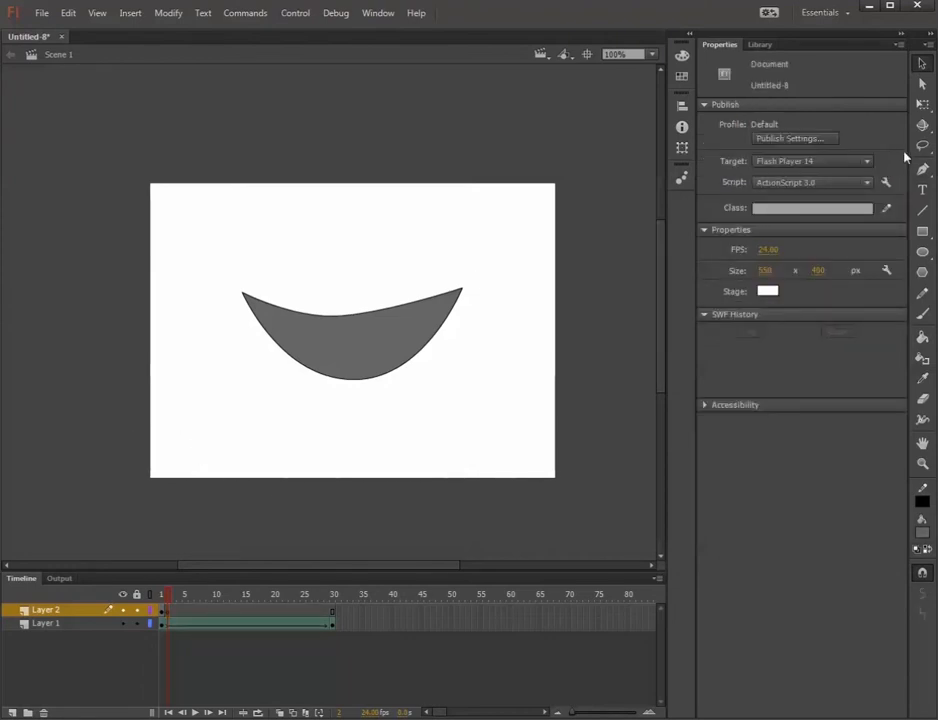
{"action": "left_click", "coordinate": [923, 314]}
{"action": "left_click_drag", "start_coordinate": [199, 447], "coordinate": [200, 384]}
{"action": "left_click", "coordinate": [176, 614]}
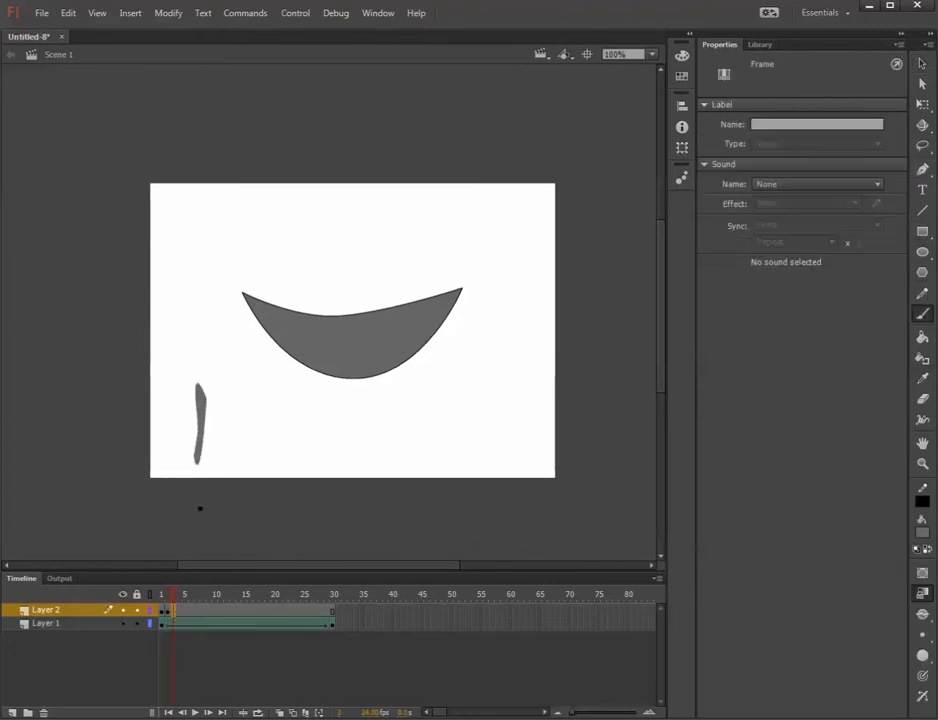
{"action": "key", "text": "Delete"}
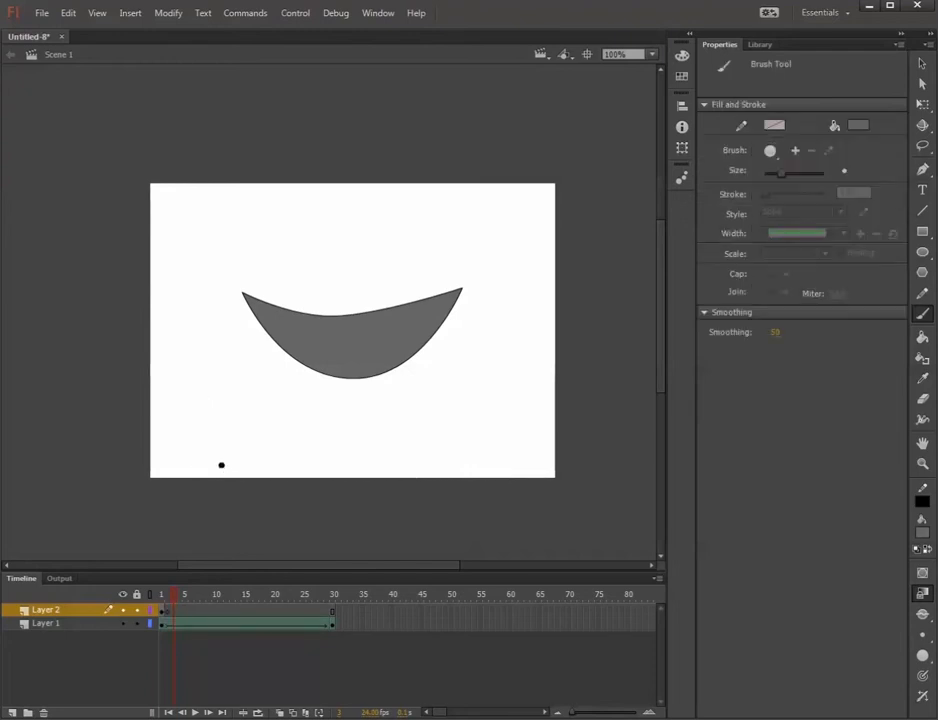
{"action": "key", "text": "ctrl+z"}
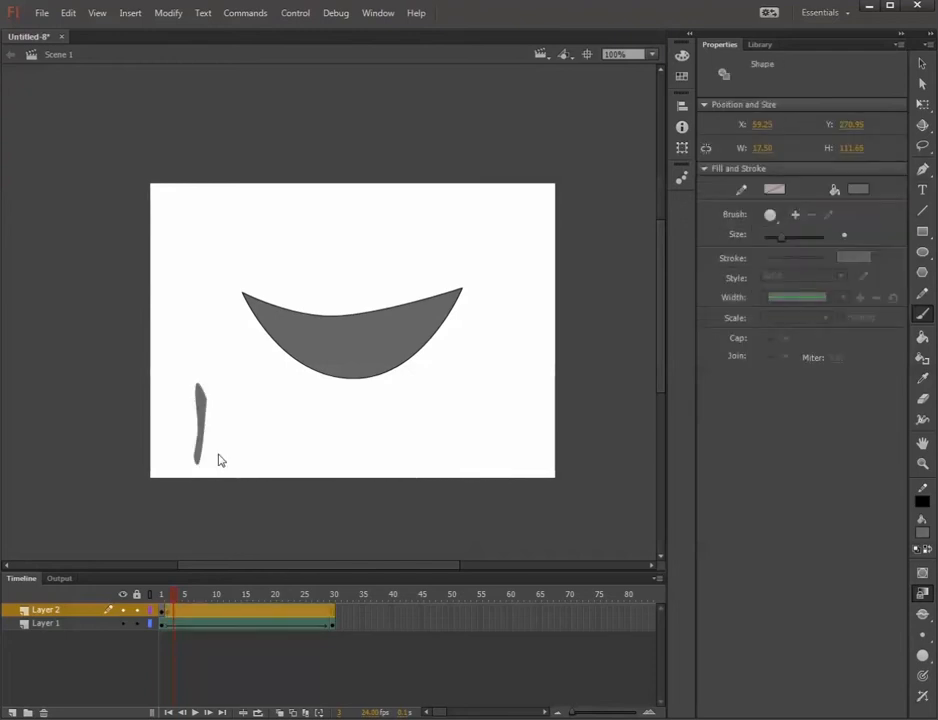
Insert a keyframe at frame 3 of Layer 2 and replace the copied stroke with a new brush stroke leaning the other way.
{"action": "right_click", "coordinate": [172, 610]}
{"action": "left_click", "coordinate": [237, 336]}
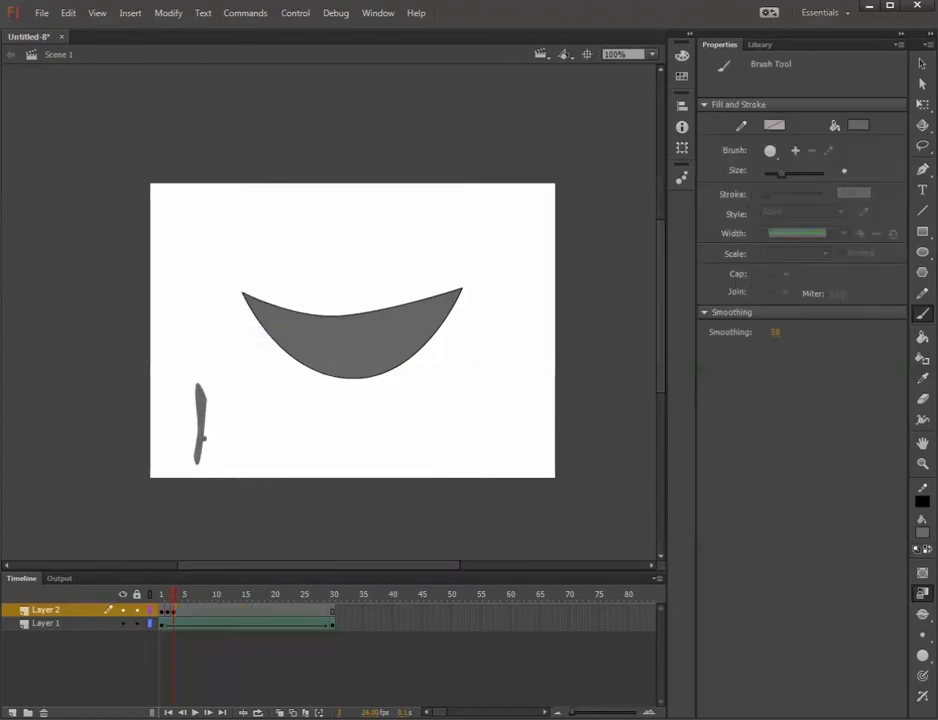
{"action": "key", "text": "v"}
{"action": "left_click", "coordinate": [203, 410]}
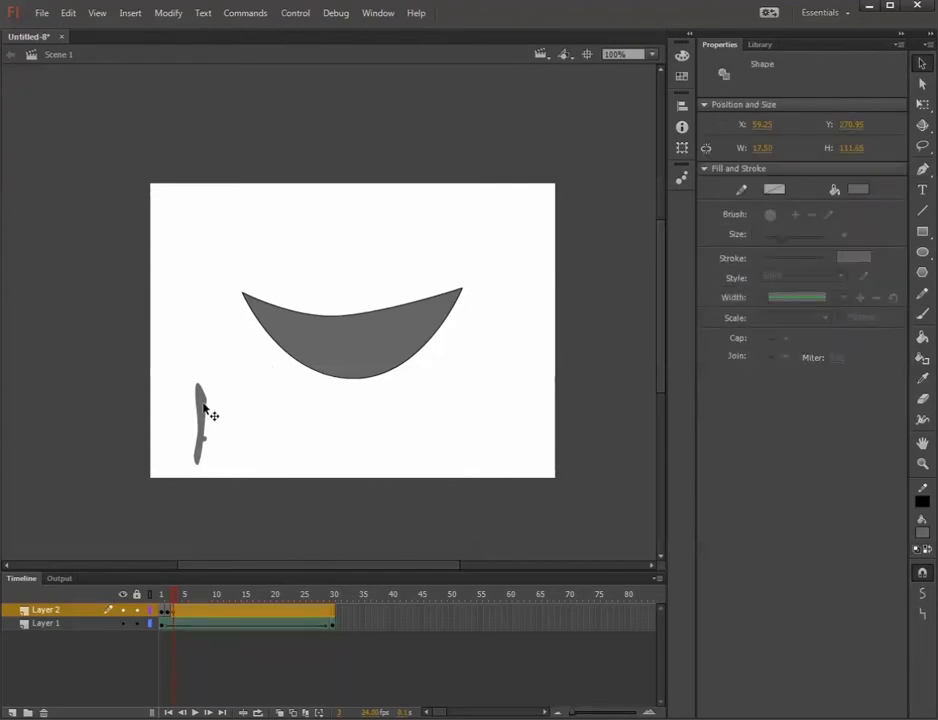
{"action": "key", "text": "Delete"}
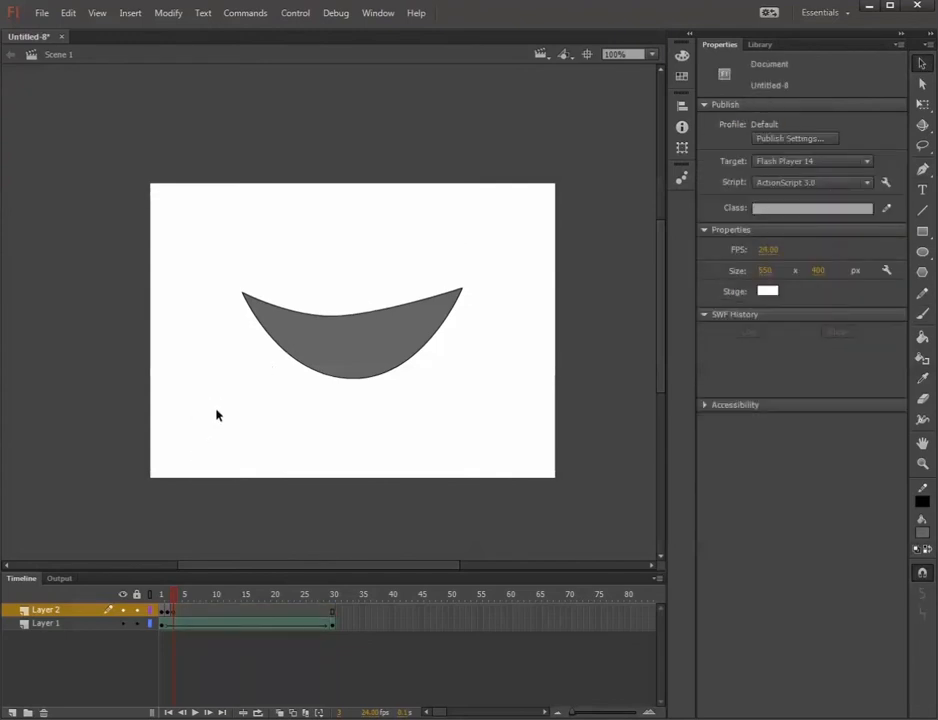
{"action": "left_click", "coordinate": [922, 313]}
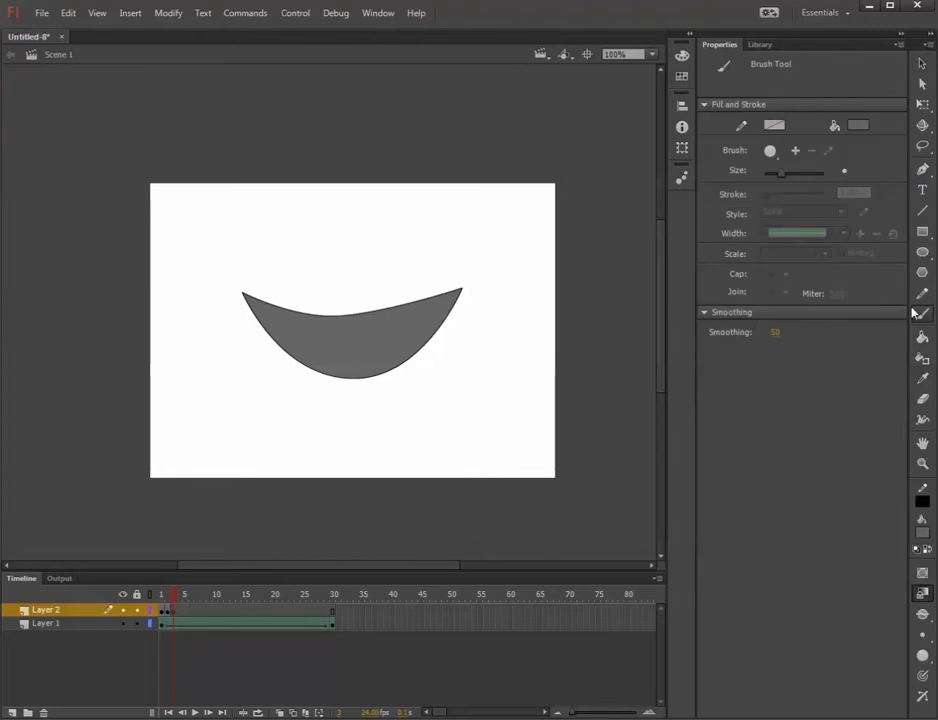
{"action": "left_click_drag", "start_coordinate": [191, 365], "coordinate": [205, 460]}
Scrub between frames 1 and 3 to compare the frame-by-frame strokes on Layer 2 with the shape tween on Layer 1.
{"action": "mouse_move", "coordinate": [178, 596]}
{"action": "left_mouse_down"}
{"action": "mouse_move", "coordinate": [155, 594]}
{"action": "mouse_move", "coordinate": [180, 594]}
{"action": "mouse_move", "coordinate": [164, 597]}
{"action": "left_mouse_up"}
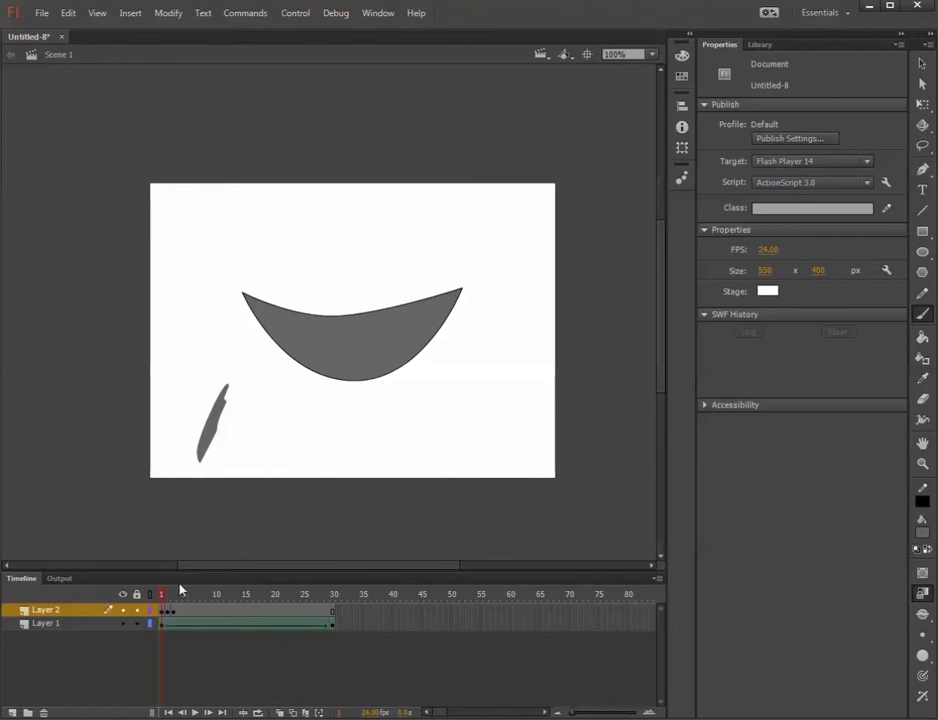
{"action": "left_click", "coordinate": [176, 594]}
{"action": "mouse_move", "coordinate": [176, 594]}
{"action": "left_mouse_down"}
{"action": "mouse_move", "coordinate": [158, 594]}
{"action": "mouse_move", "coordinate": [331, 600]}
{"action": "mouse_move", "coordinate": [160, 601]}
{"action": "left_mouse_up"}
{"action": "left_click", "coordinate": [115, 627]}
{"action": "left_click_drag", "start_coordinate": [63, 610], "coordinate": [92, 587]}
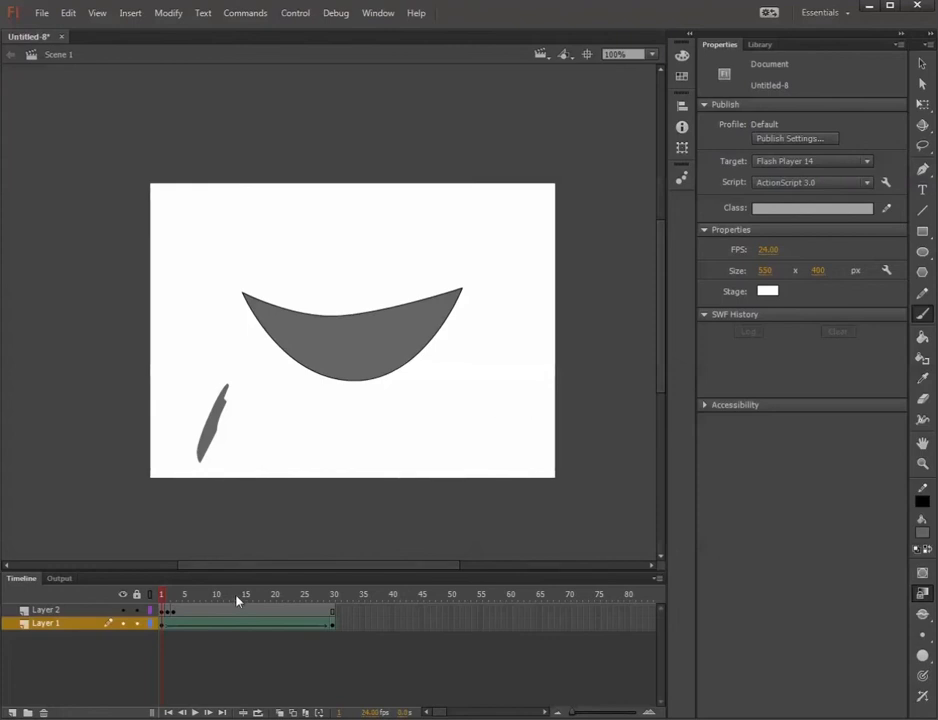
{"action": "left_click", "coordinate": [62, 611]}
{"action": "mouse_move", "coordinate": [167, 597]}
{"action": "left_mouse_down"}
{"action": "mouse_move", "coordinate": [184, 597]}
{"action": "mouse_move", "coordinate": [156, 603]}
{"action": "mouse_move", "coordinate": [176, 598]}
{"action": "mouse_move", "coordinate": [162, 598]}
{"action": "left_mouse_up"}
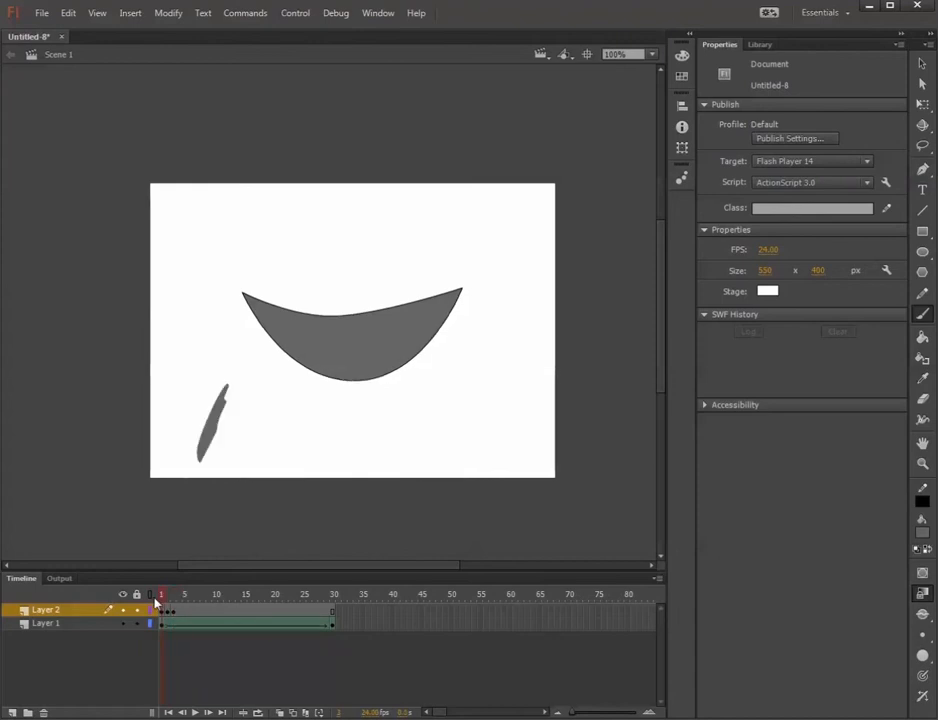
Close the Untitled-8 document without saving and create a new ActionScript 3.0 document.
{"action": "left_click", "coordinate": [61, 37]}
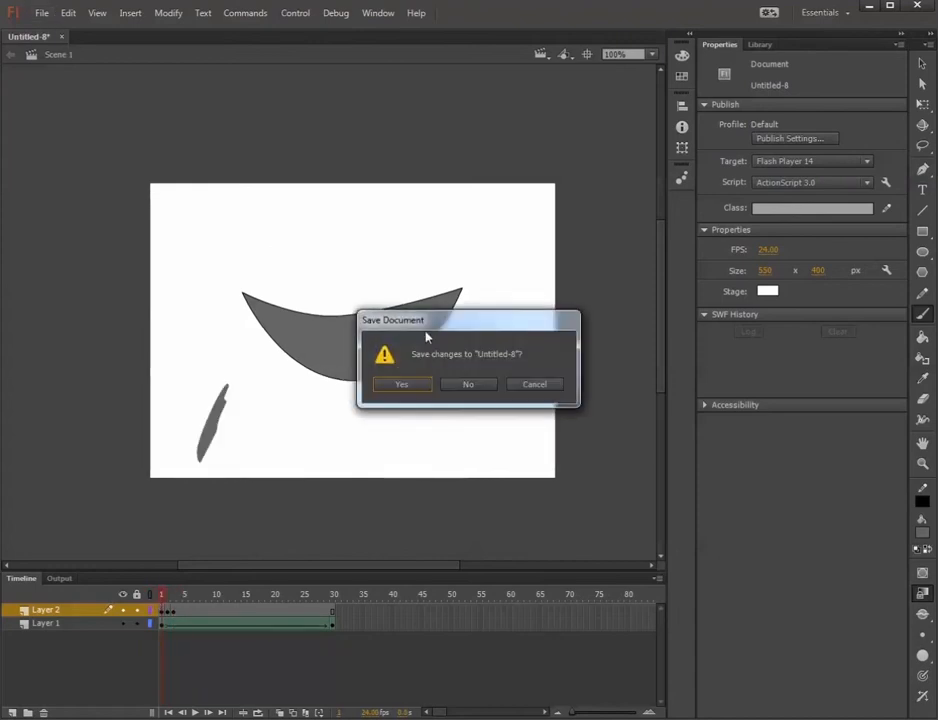
{"action": "left_click", "coordinate": [468, 385]}
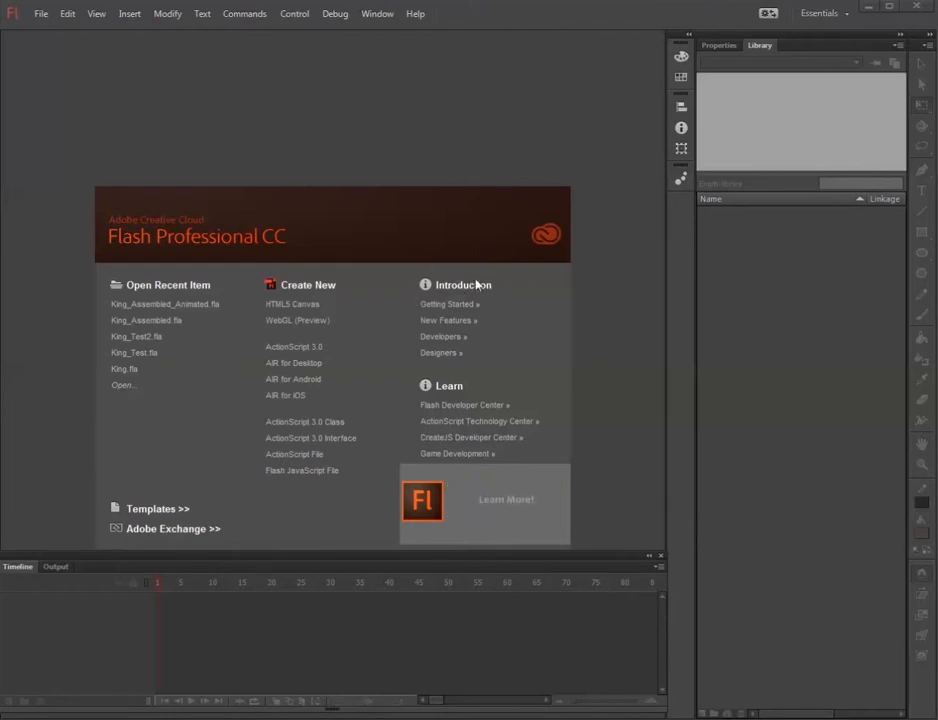
{"action": "left_click", "coordinate": [305, 355]}
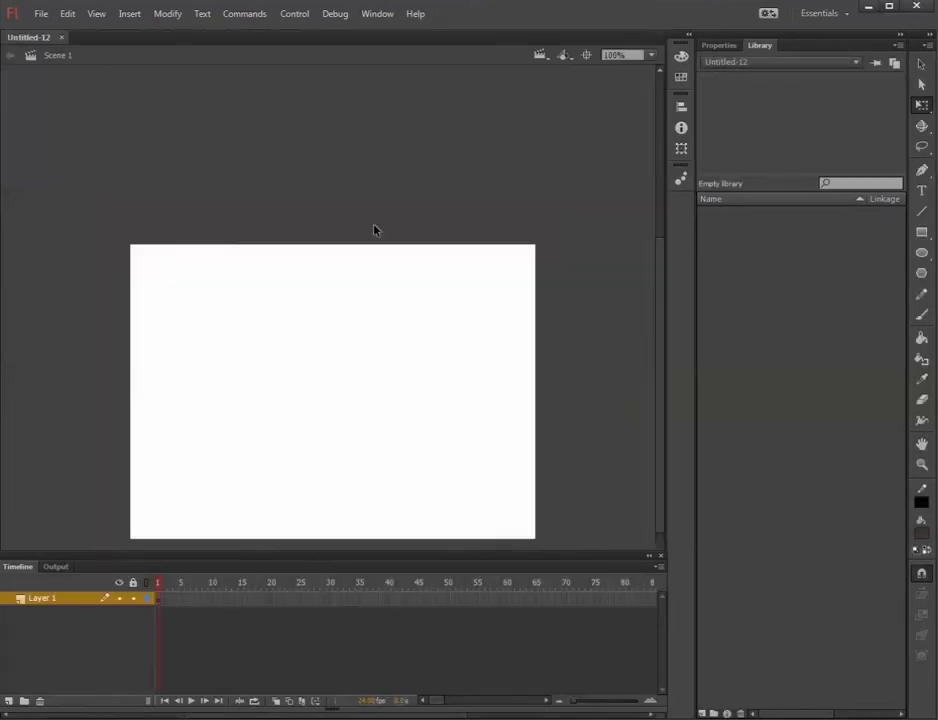
Try out panning and zooming on the empty stage, ending with it centred at 125% magnification.
{"action": "key", "text": "space"}
{"action": "left_click_drag", "start_coordinate": [345, 383], "coordinate": [360, 328]}
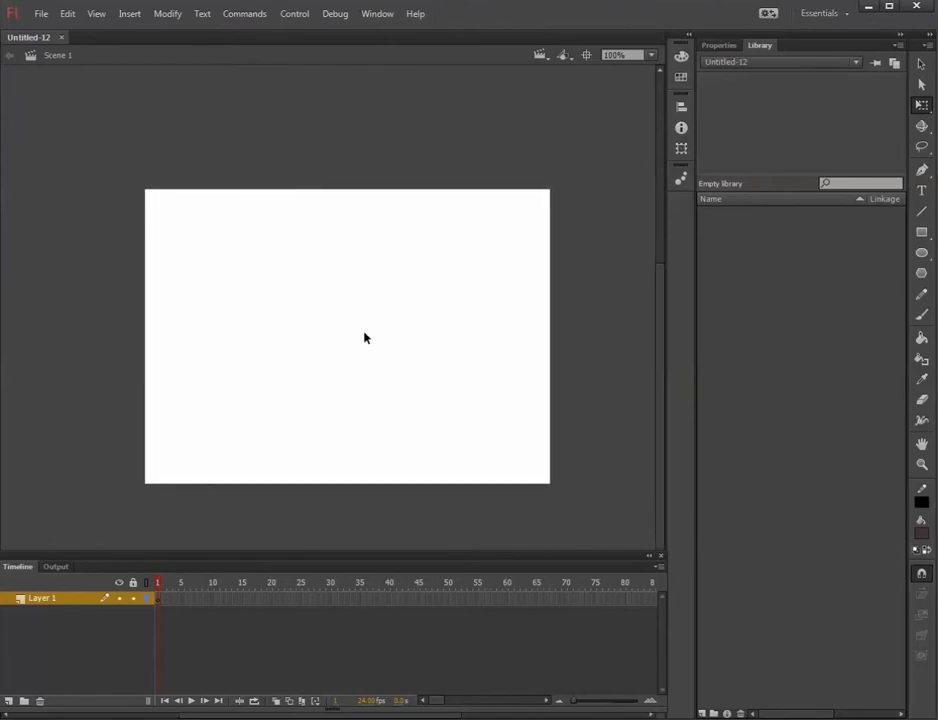
{"action": "scroll", "coordinate": [354, 334], "scroll_direction": "up", "scroll_amount": 1}
{"action": "scroll", "coordinate": [353, 333], "scroll_direction": "down", "scroll_amount": 2}
{"action": "scroll", "coordinate": [353, 333], "scroll_direction": "up", "scroll_amount": 1}
{"action": "scroll", "coordinate": [353, 333], "scroll_direction": "up", "scroll_amount": 2}
{"action": "scroll", "coordinate": [353, 333], "scroll_direction": "down", "scroll_amount": 1}
{"action": "key", "text": "space"}
{"action": "left_click_drag", "start_coordinate": [353, 339], "coordinate": [342, 328]}
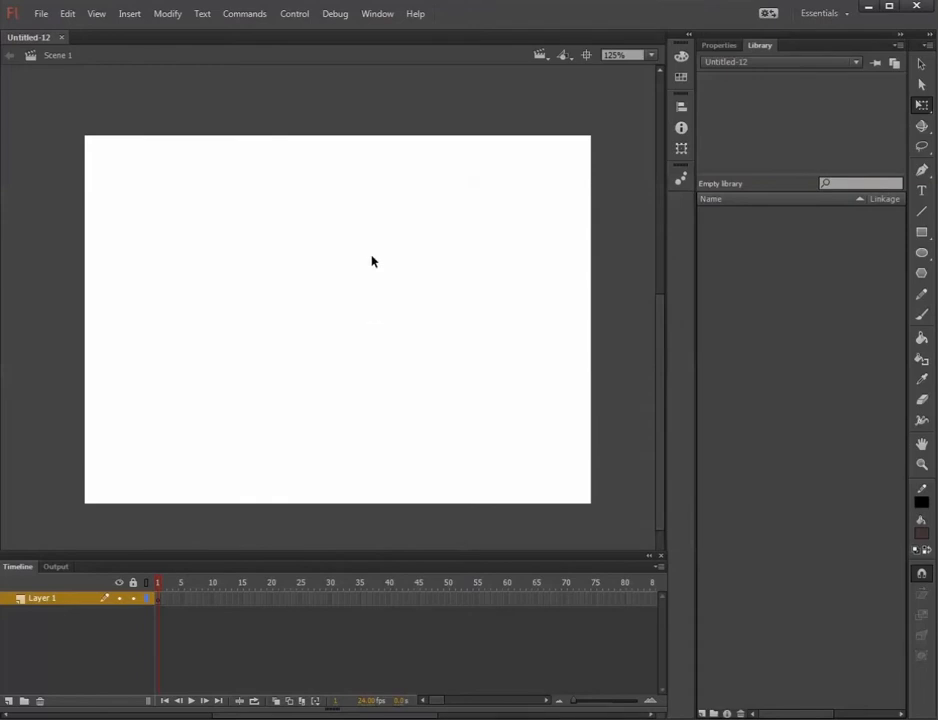
{"action": "left_click", "coordinate": [41, 13]}
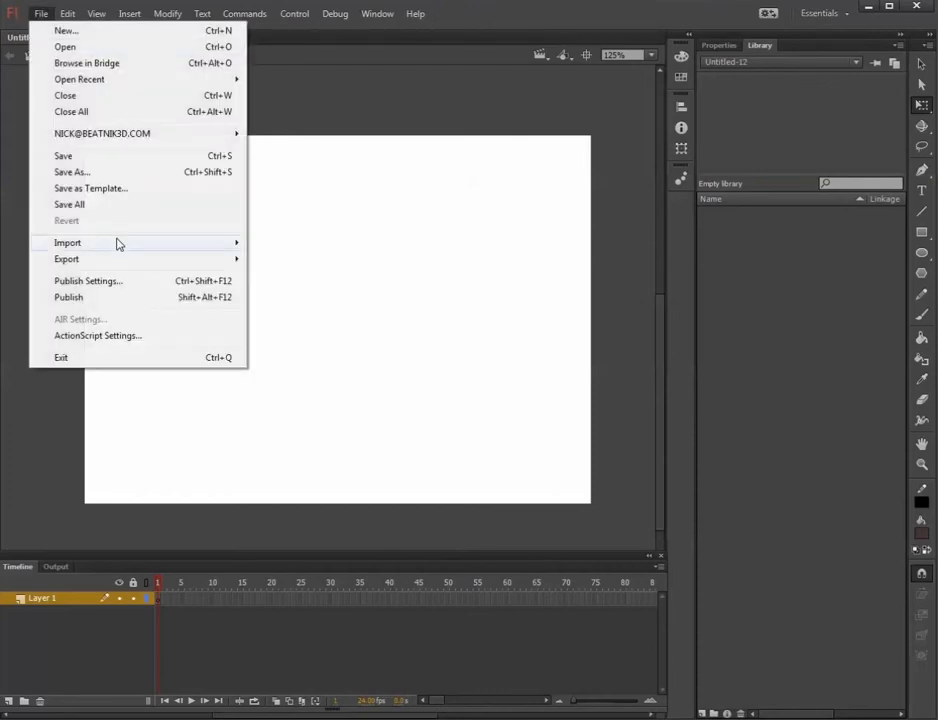
{"action": "mouse_move", "coordinate": [118, 244]}
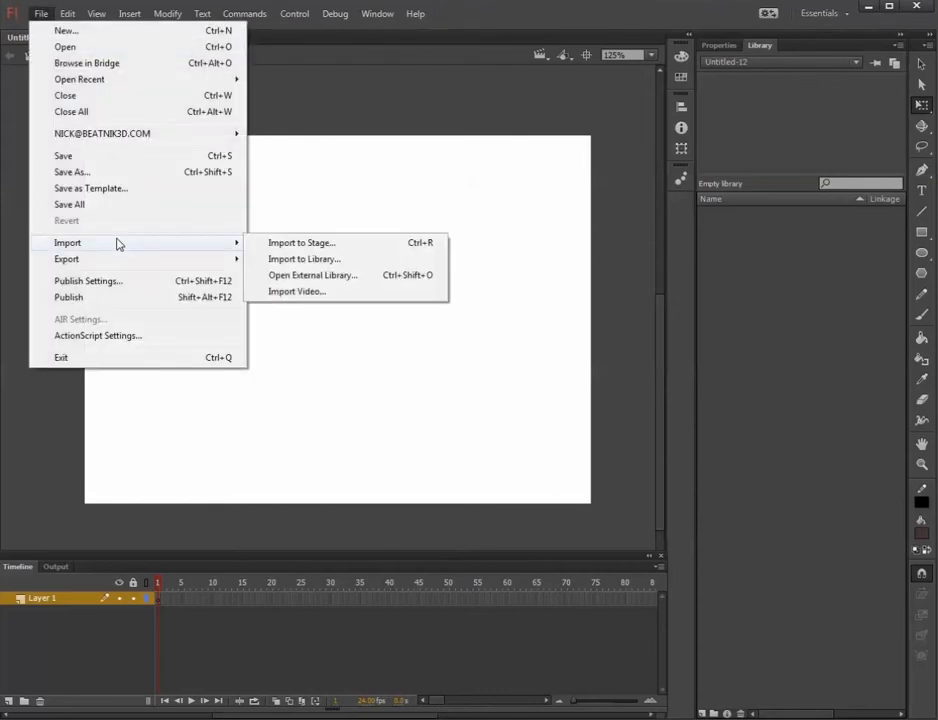
{"action": "left_click", "coordinate": [313, 244]}
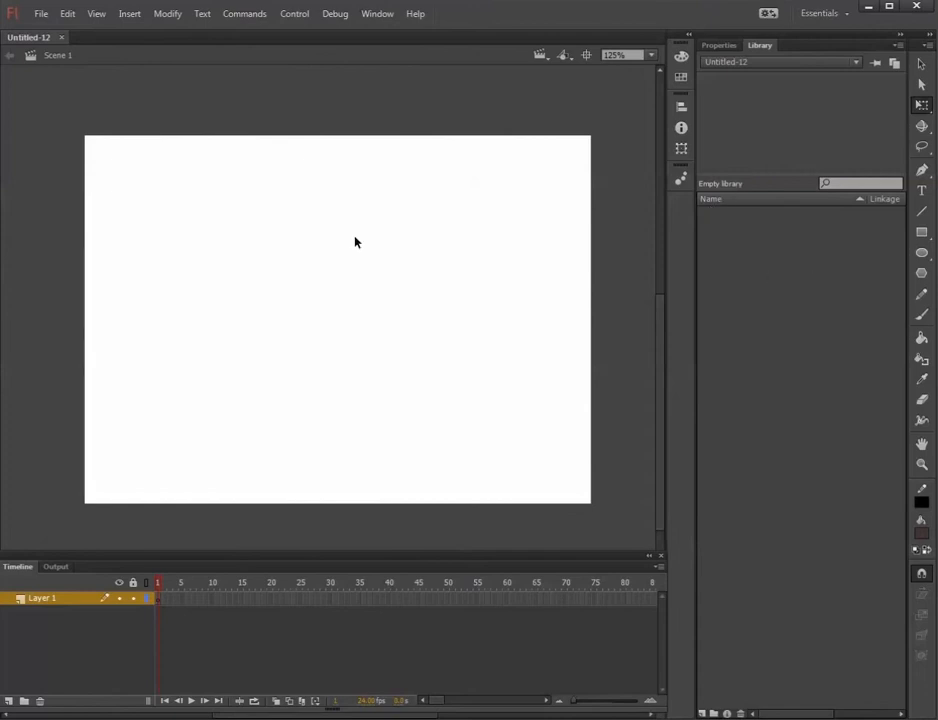
Import King_Flash.ai into the library with editable paths and effects, editable text, and layers converted to Flash layers.
{"action": "left_click", "coordinate": [41, 13]}
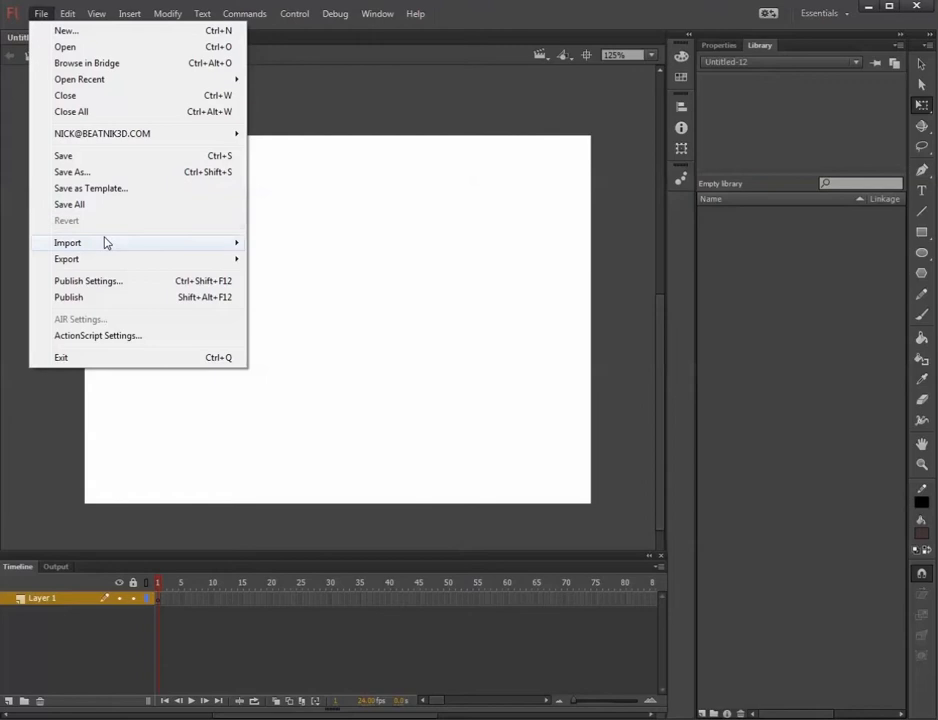
{"action": "mouse_move", "coordinate": [105, 242]}
{"action": "left_click", "coordinate": [383, 259]}
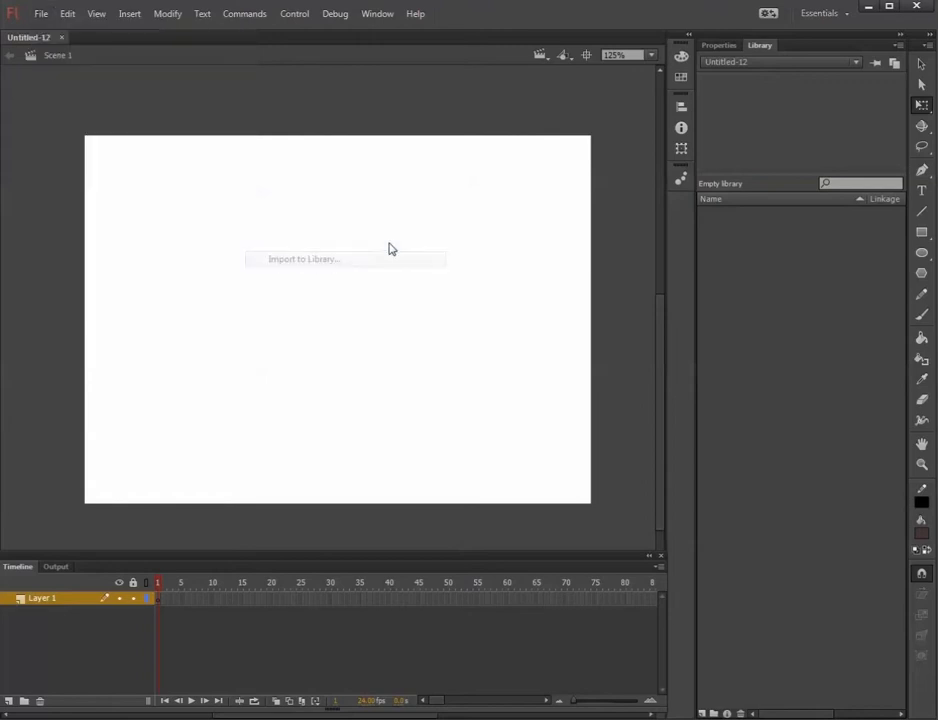
{"action": "left_click", "coordinate": [662, 105]}
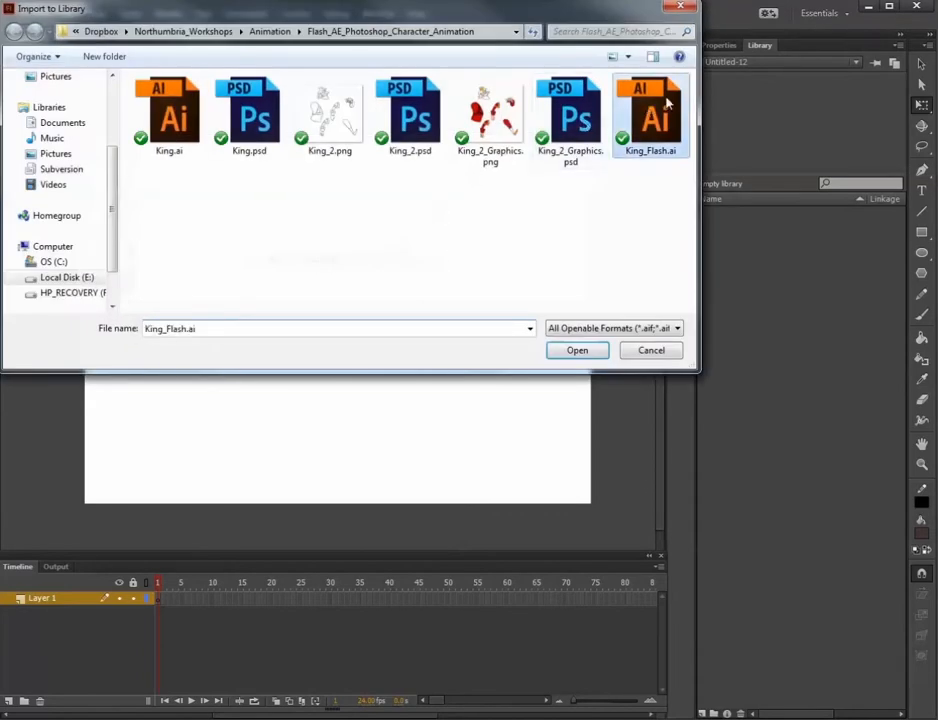
{"action": "left_click", "coordinate": [570, 352]}
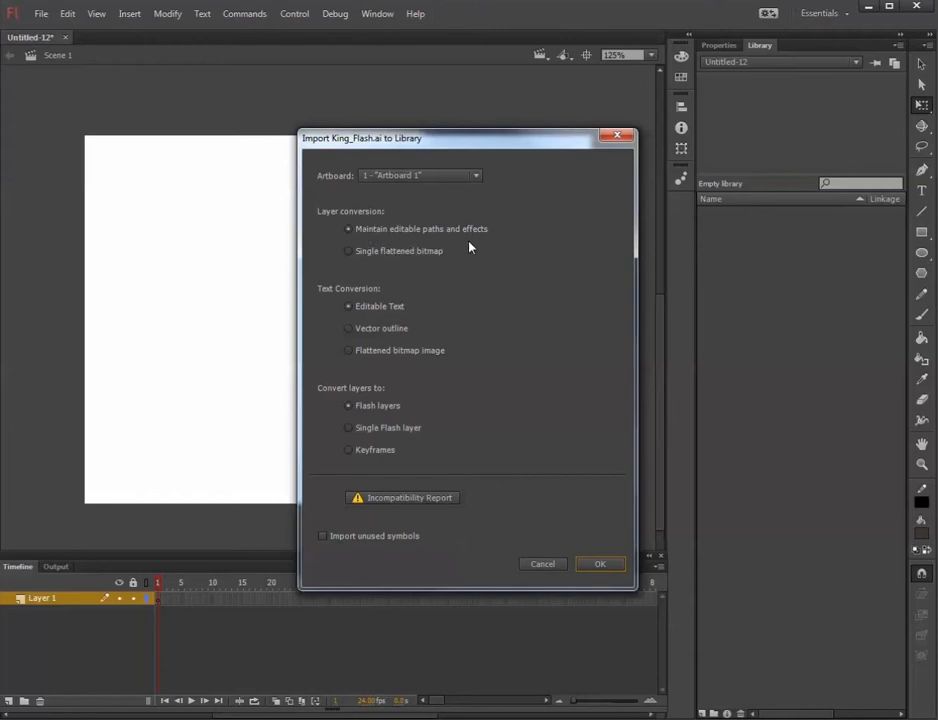
{"action": "left_click", "coordinate": [619, 567]}
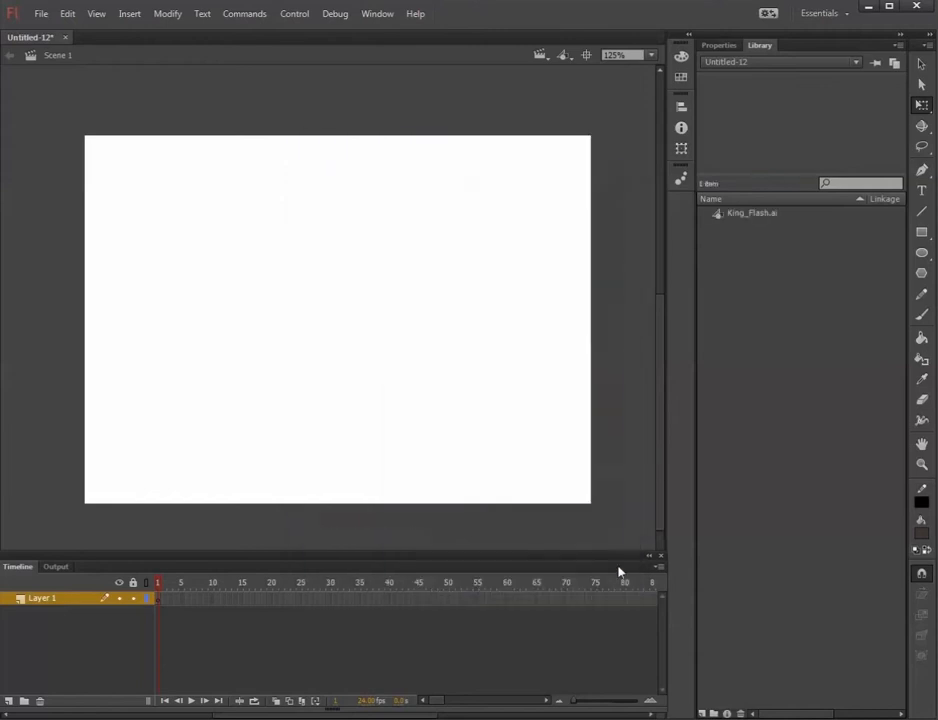
Place the King_Flash.ai symbol on the stage and scale it down proportionally to fit inside the stage.
{"action": "left_click_drag", "start_coordinate": [760, 215], "coordinate": [458, 363]}
{"action": "scroll", "coordinate": [458, 363], "scroll_direction": "down", "scroll_amount": 5}
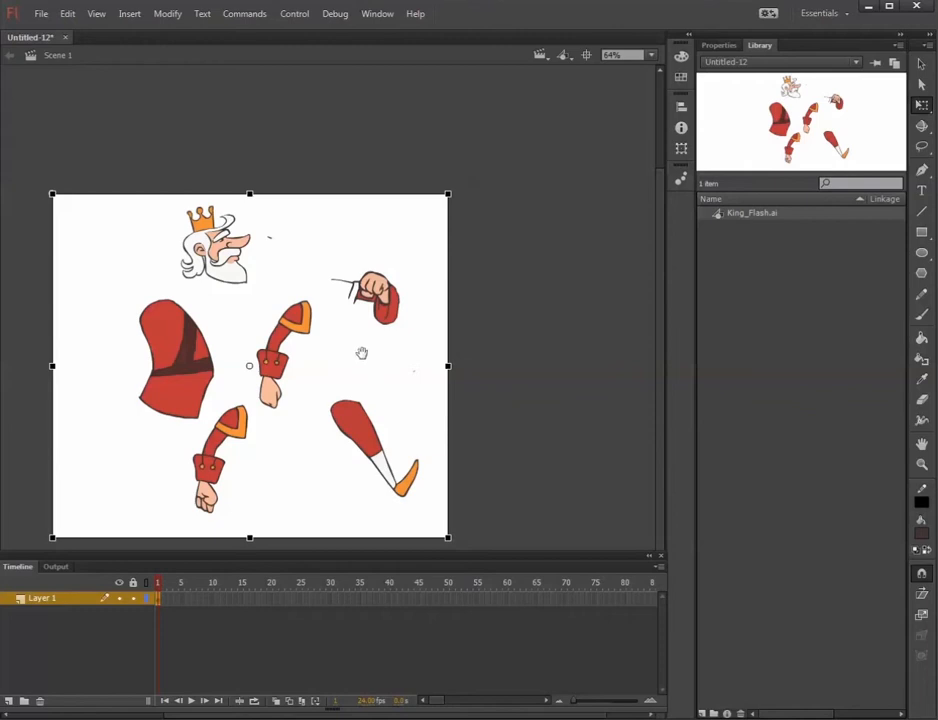
{"action": "left_click_drag", "start_coordinate": [343, 356], "coordinate": [390, 317]}
{"action": "left_click_drag", "start_coordinate": [496, 153], "coordinate": [391, 244]}
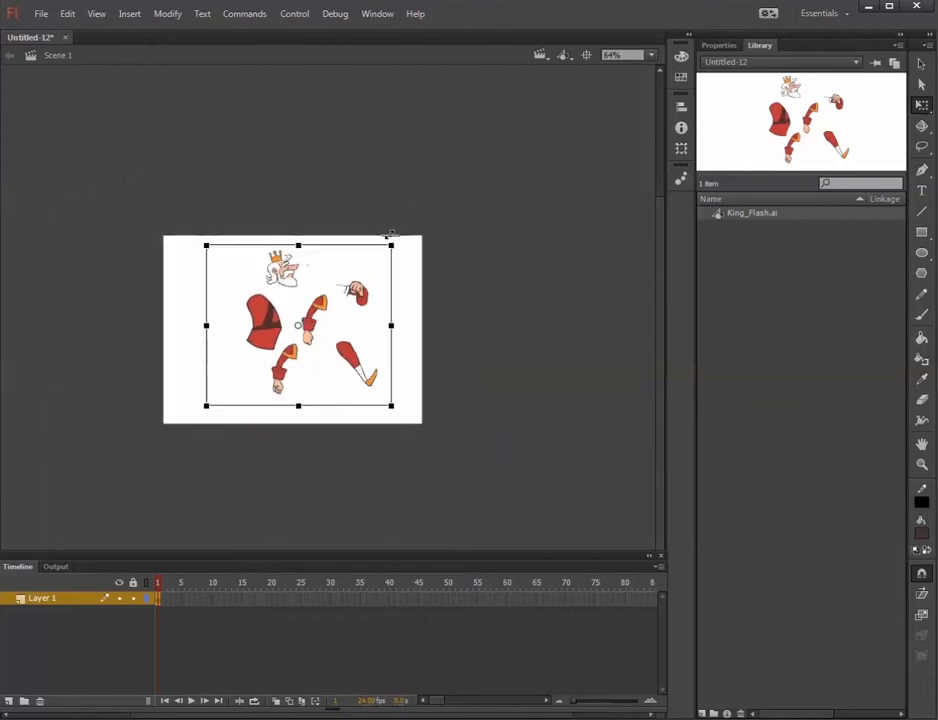
Break apart the King_Flash.ai instance on the stage twice, down to raw editable shapes, and deselect the result.
{"action": "scroll", "coordinate": [334, 316], "scroll_direction": "up", "scroll_amount": 4}
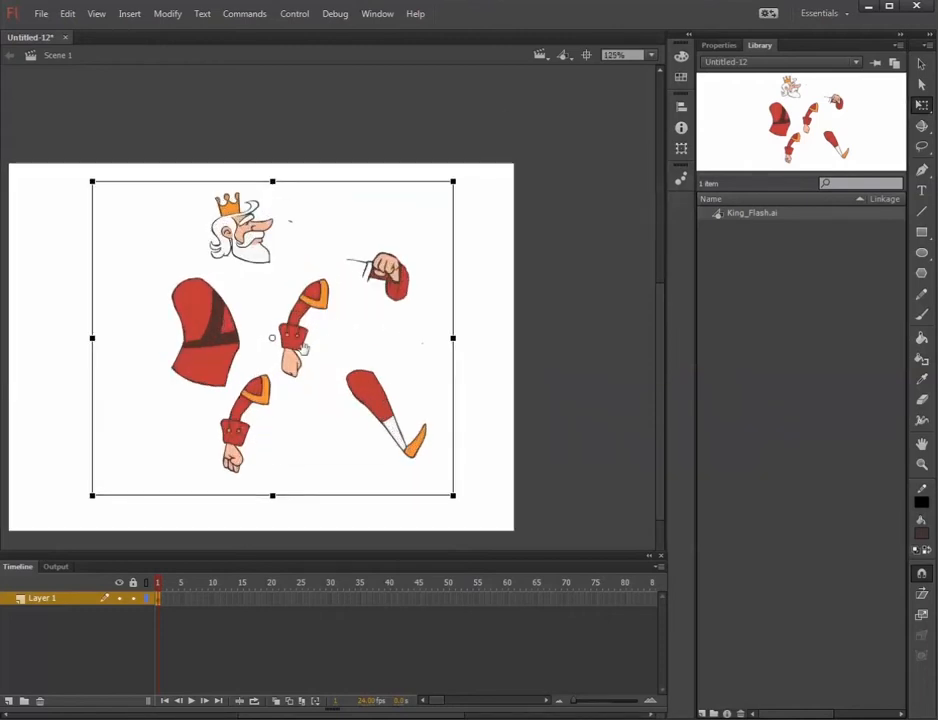
{"action": "left_click_drag", "start_coordinate": [339, 335], "coordinate": [366, 311]}
{"action": "left_click", "coordinate": [293, 125]}
{"action": "left_click", "coordinate": [288, 204]}
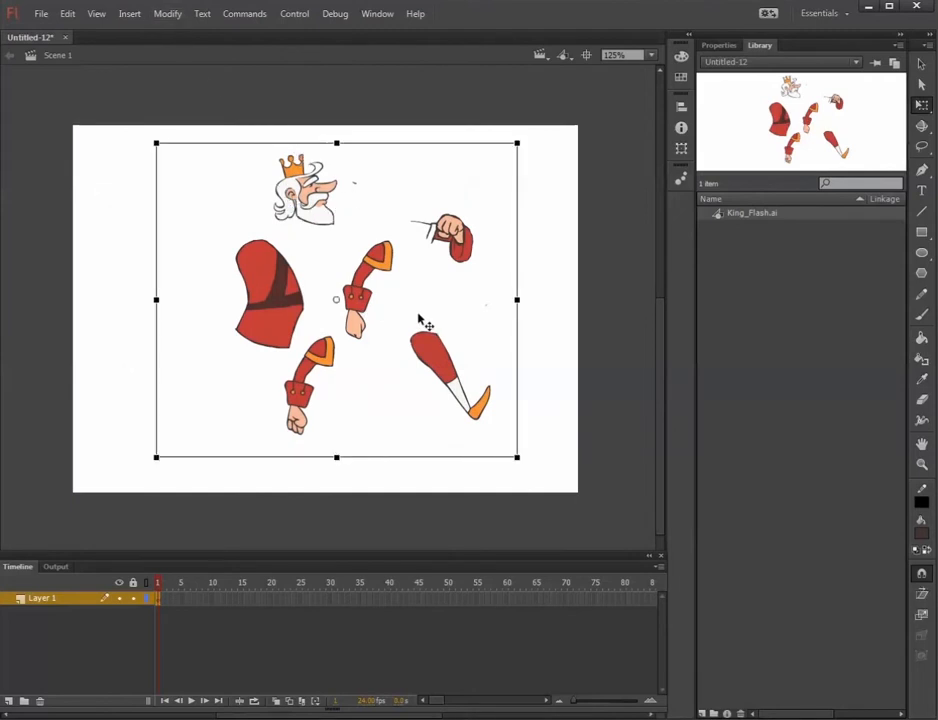
{"action": "left_click", "coordinate": [152, 15]}
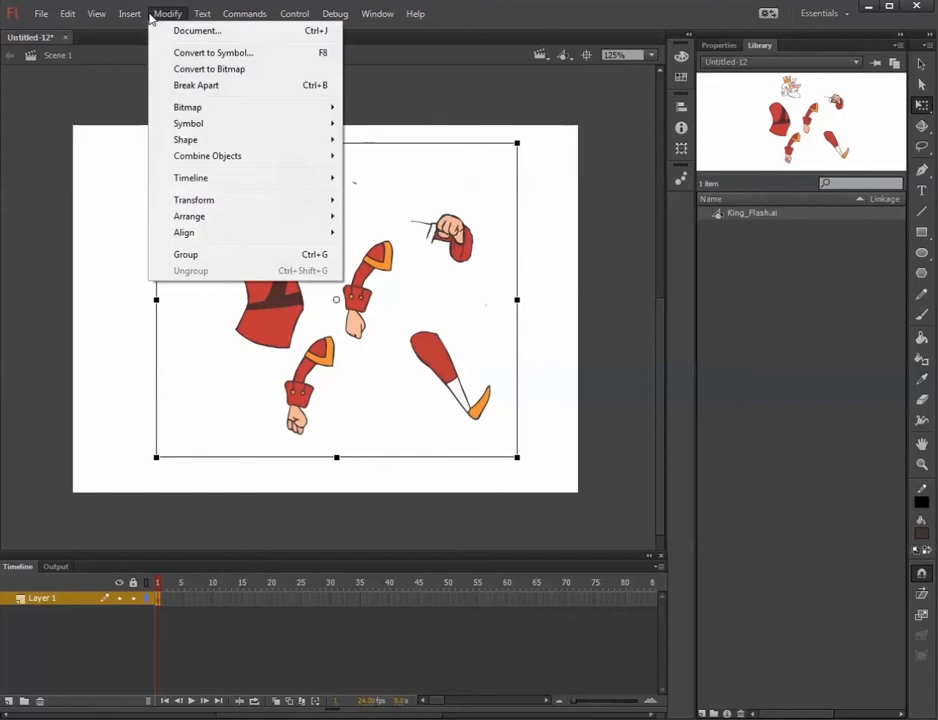
{"action": "left_click", "coordinate": [201, 95]}
{"action": "left_click", "coordinate": [164, 14]}
{"action": "left_click", "coordinate": [203, 93]}
{"action": "left_click", "coordinate": [260, 187]}
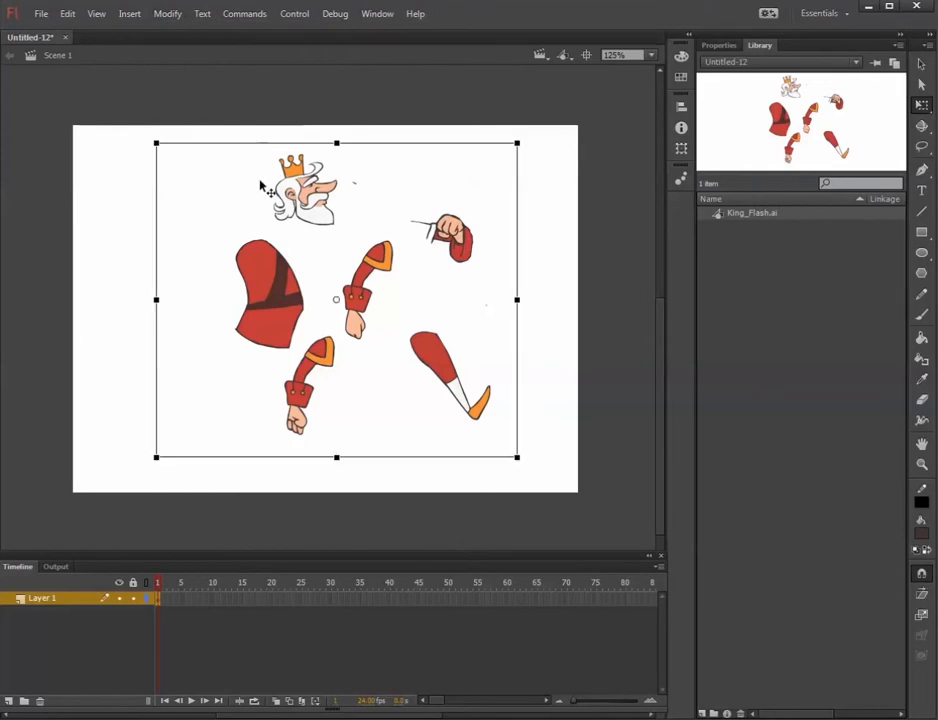
{"action": "key", "text": "ctrl+b"}
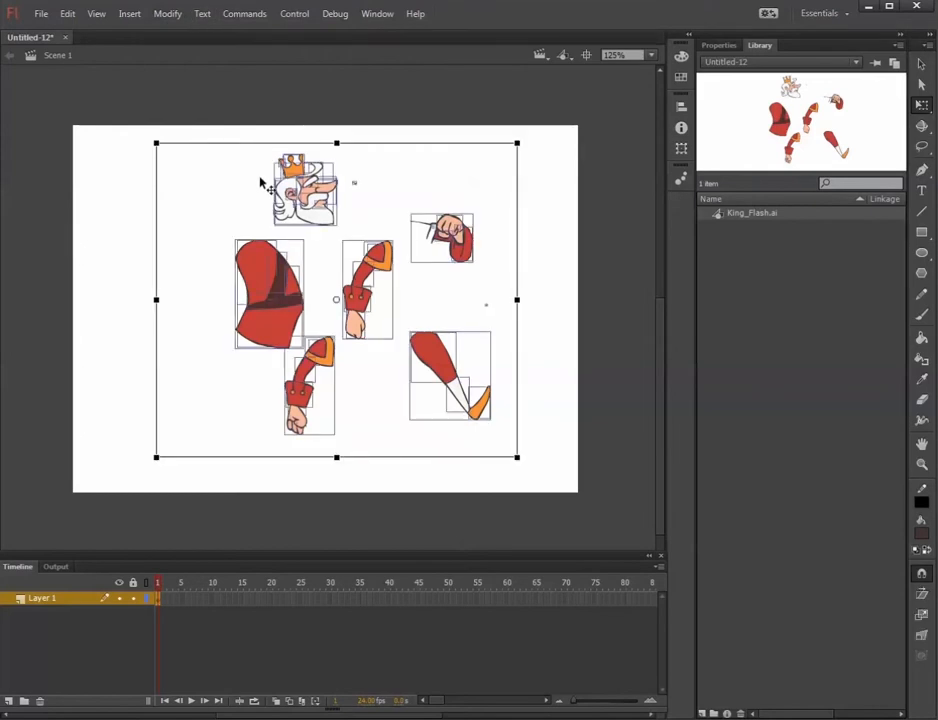
{"action": "key", "text": "ctrl+b"}
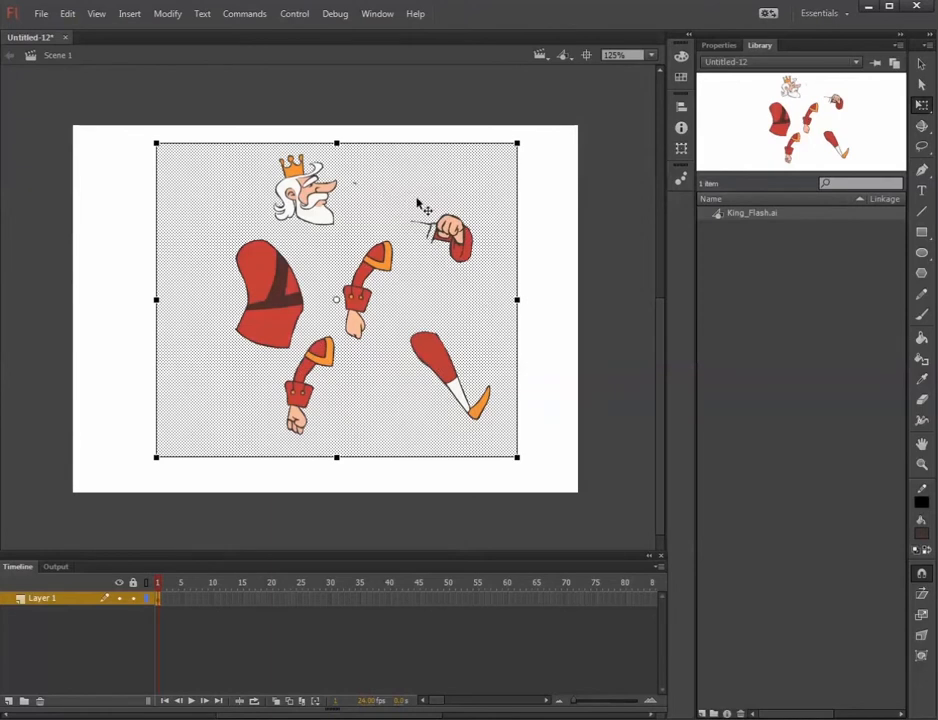
{"action": "left_click", "coordinate": [418, 204]}
Try reshaping the outline of the lower arm drawing by pulling an anchor point on its sleeve outward with the Subselection tool.
{"action": "scroll", "coordinate": [366, 310], "scroll_direction": "up", "scroll_amount": 1}
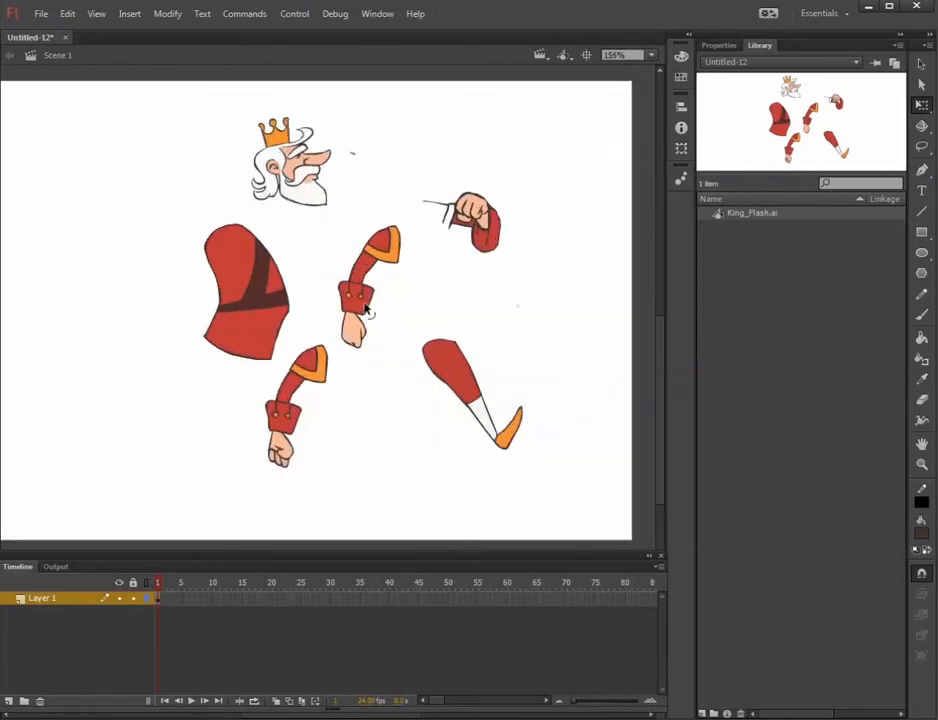
{"action": "scroll", "coordinate": [368, 312], "scroll_direction": "up", "scroll_amount": 1}
{"action": "scroll", "coordinate": [330, 310], "scroll_direction": "up", "scroll_amount": 1}
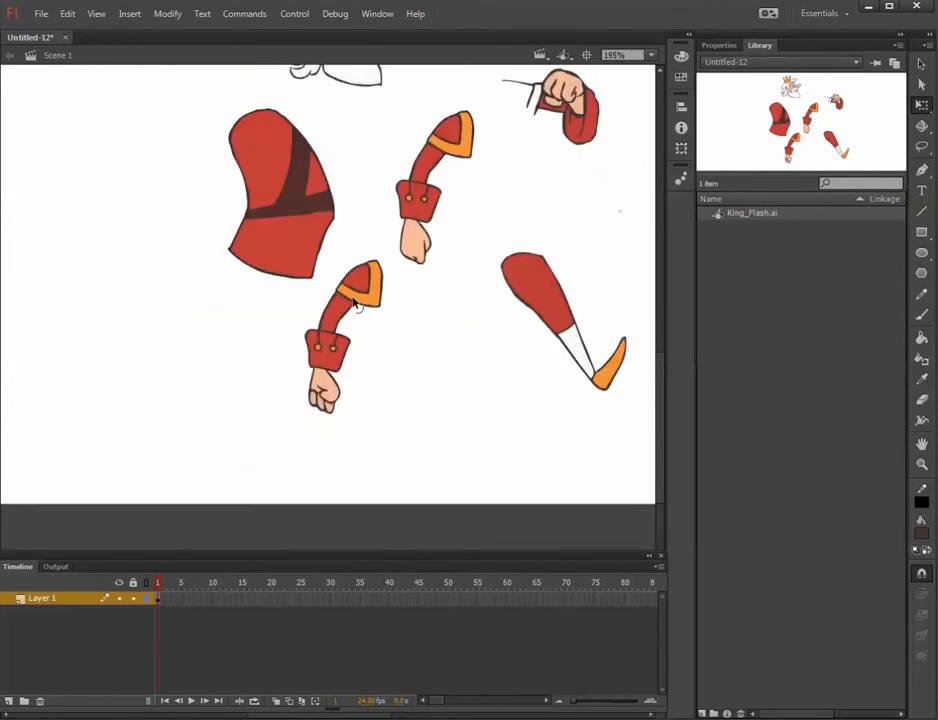
{"action": "scroll", "coordinate": [355, 303], "scroll_direction": "up", "scroll_amount": 2}
{"action": "scroll", "coordinate": [369, 296], "scroll_direction": "up", "scroll_amount": 2}
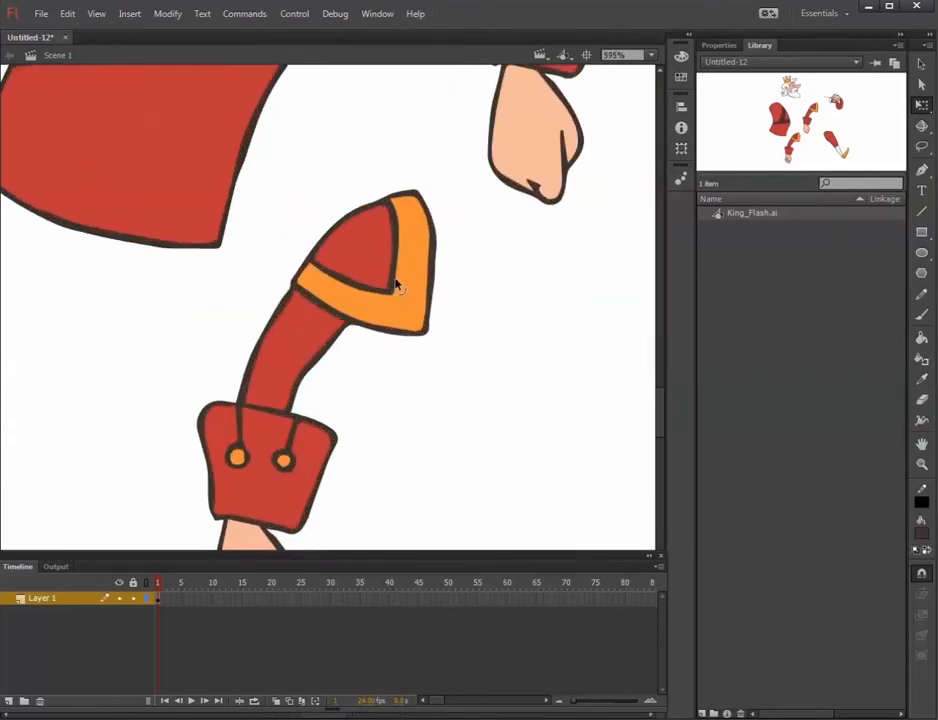
{"action": "left_click", "coordinate": [394, 284]}
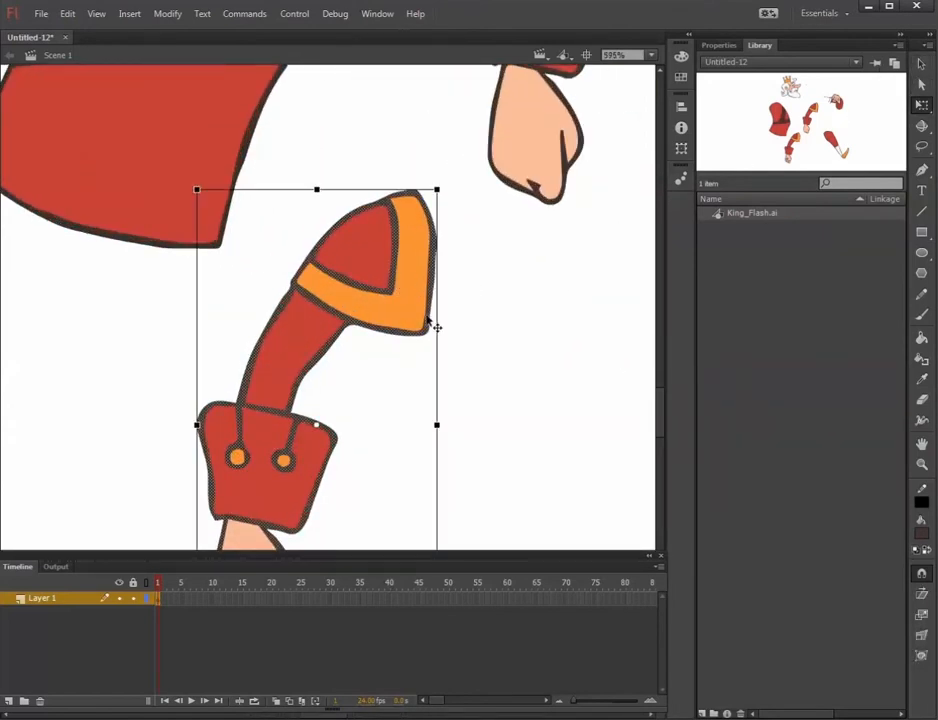
{"action": "left_click", "coordinate": [632, 264]}
{"action": "left_click", "coordinate": [921, 86]}
{"action": "left_click", "coordinate": [433, 280]}
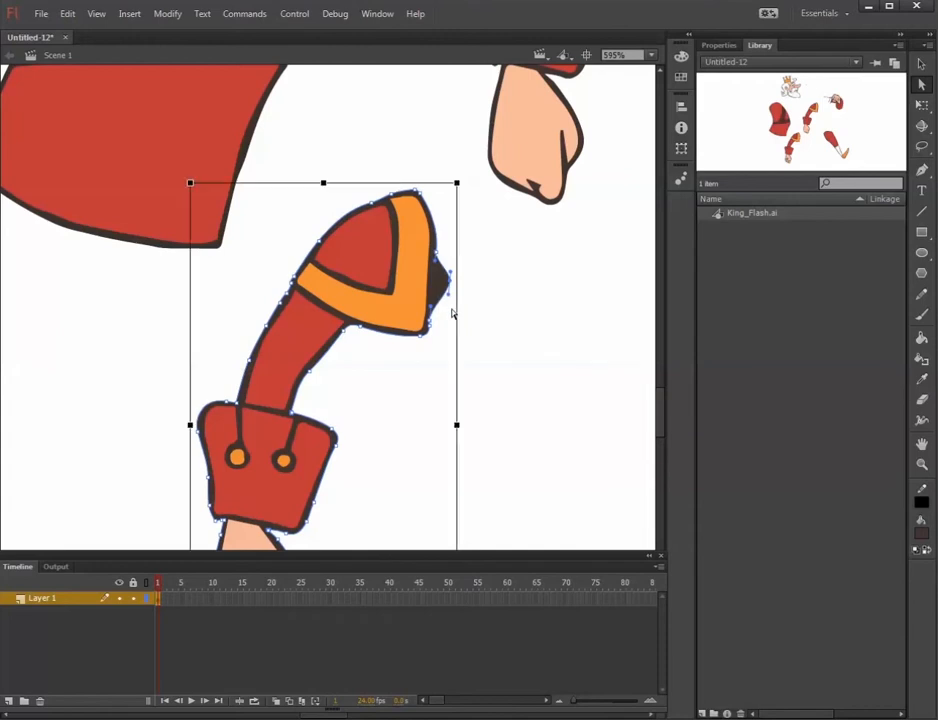
{"action": "key", "text": "ctrl+z"}
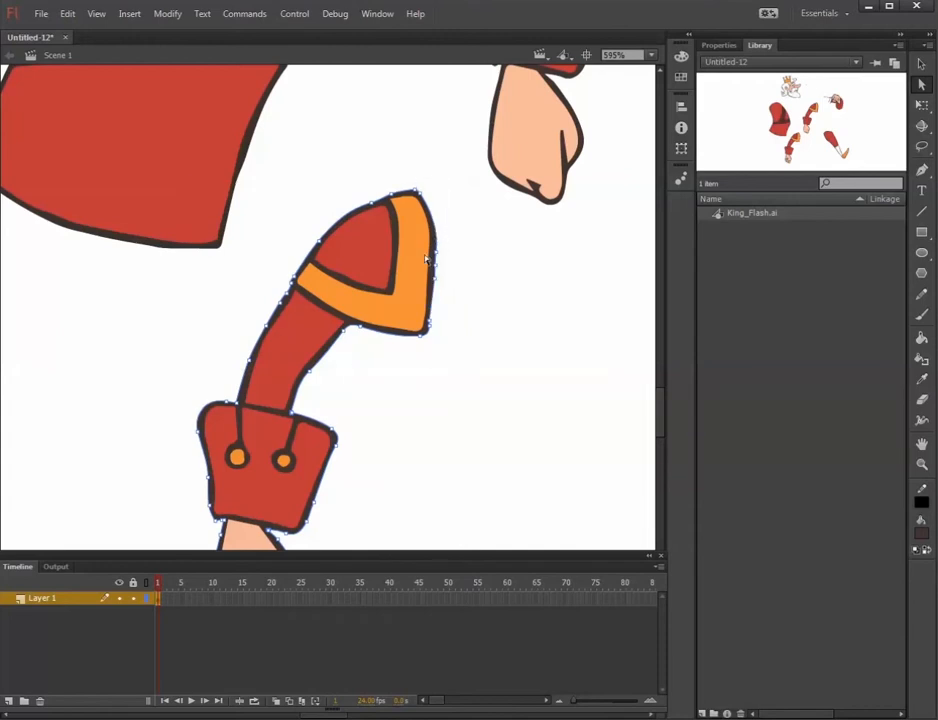
{"action": "left_click", "coordinate": [320, 368]}
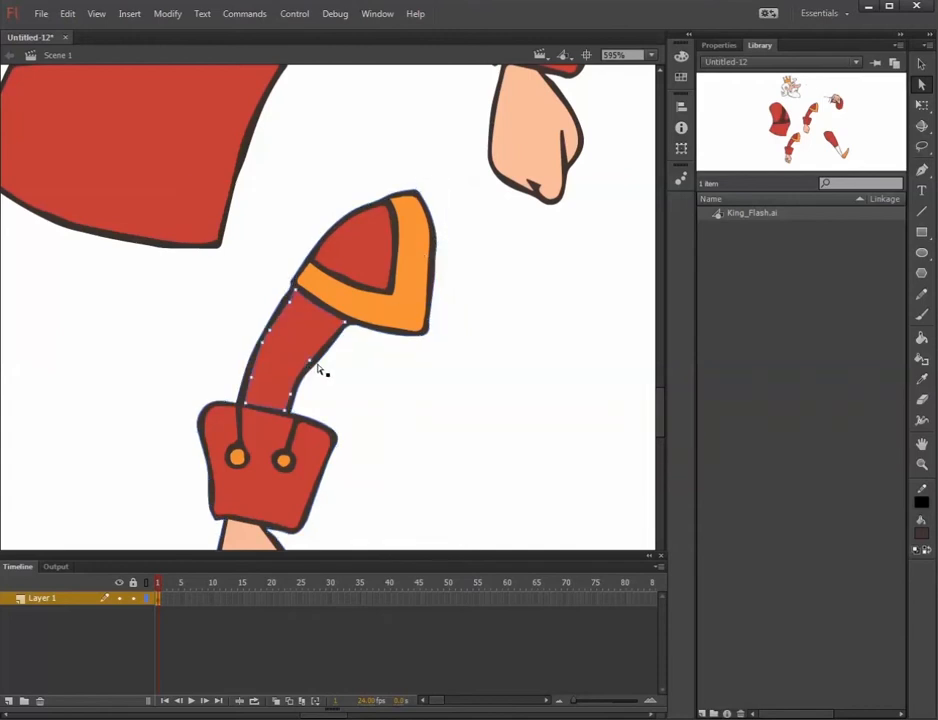
{"action": "key", "text": "ctrl+minus"}
{"action": "key", "text": "ctrl+minus"}
{"action": "key", "text": "ctrl+minus"}
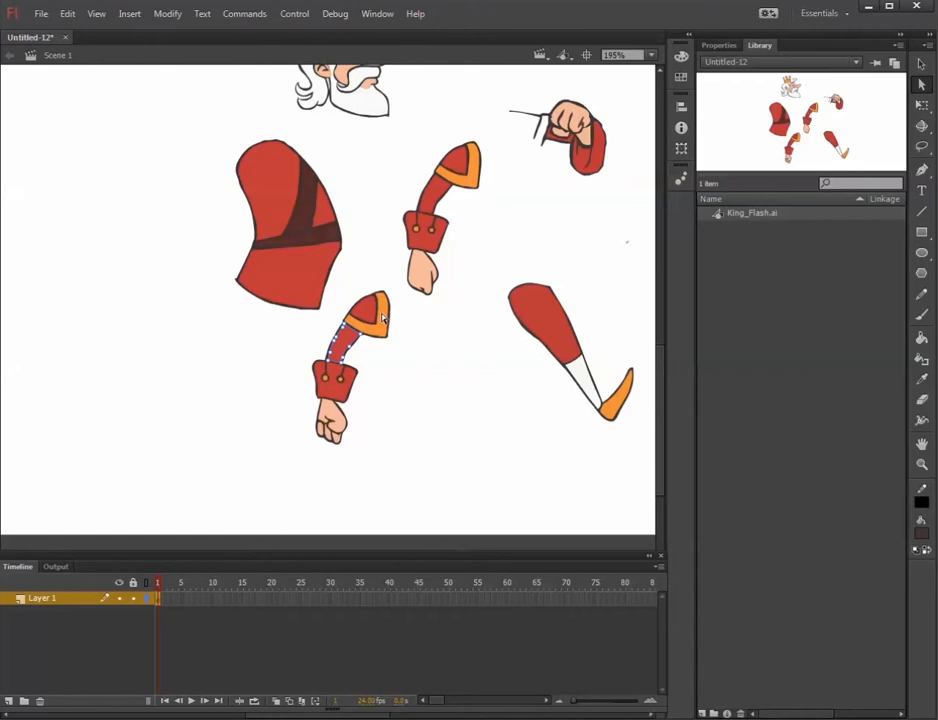
{"action": "left_click", "coordinate": [396, 371]}
Add a new layer above Layer 1 and name it Arm.
{"action": "scroll", "coordinate": [350, 360], "scroll_direction": "up", "scroll_amount": 4}
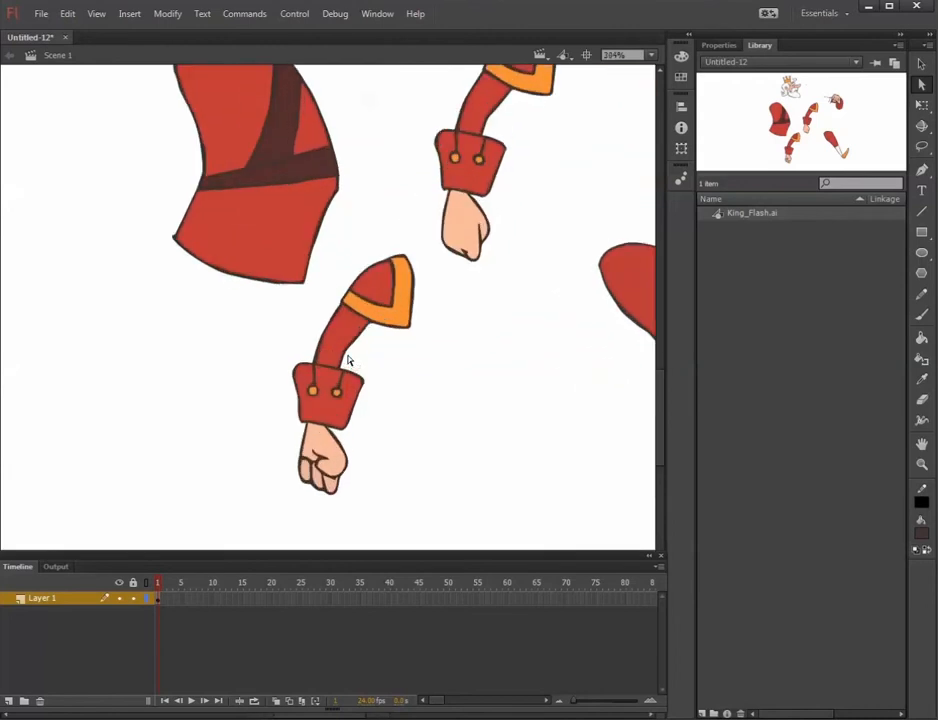
{"action": "left_click_drag", "start_coordinate": [393, 364], "coordinate": [358, 331]}
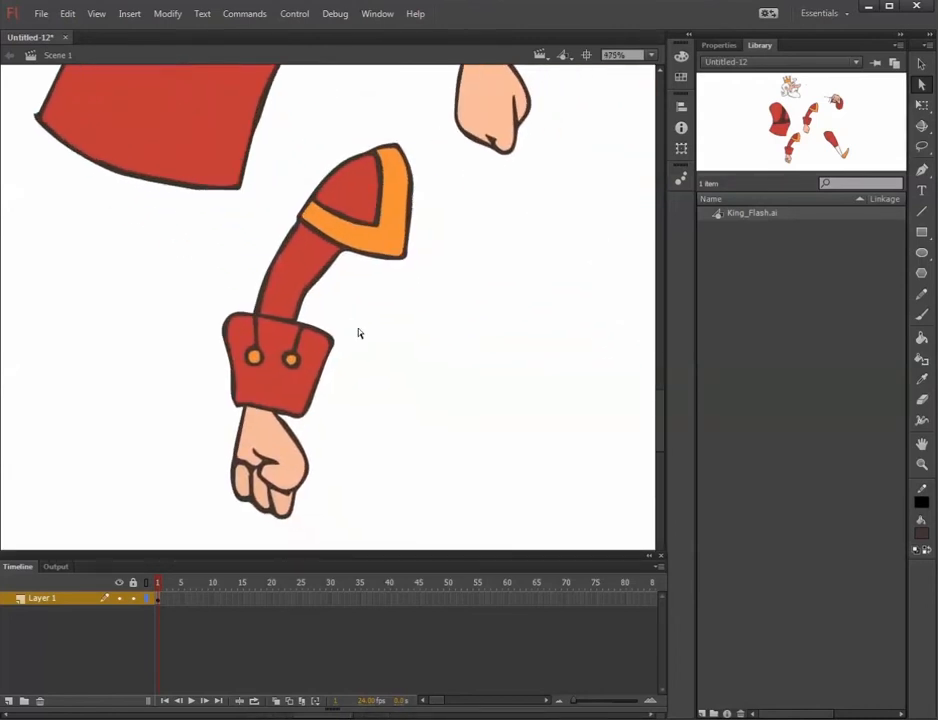
{"action": "left_click_drag", "start_coordinate": [190, 303], "coordinate": [259, 562]}
{"action": "left_click", "coordinate": [8, 700]}
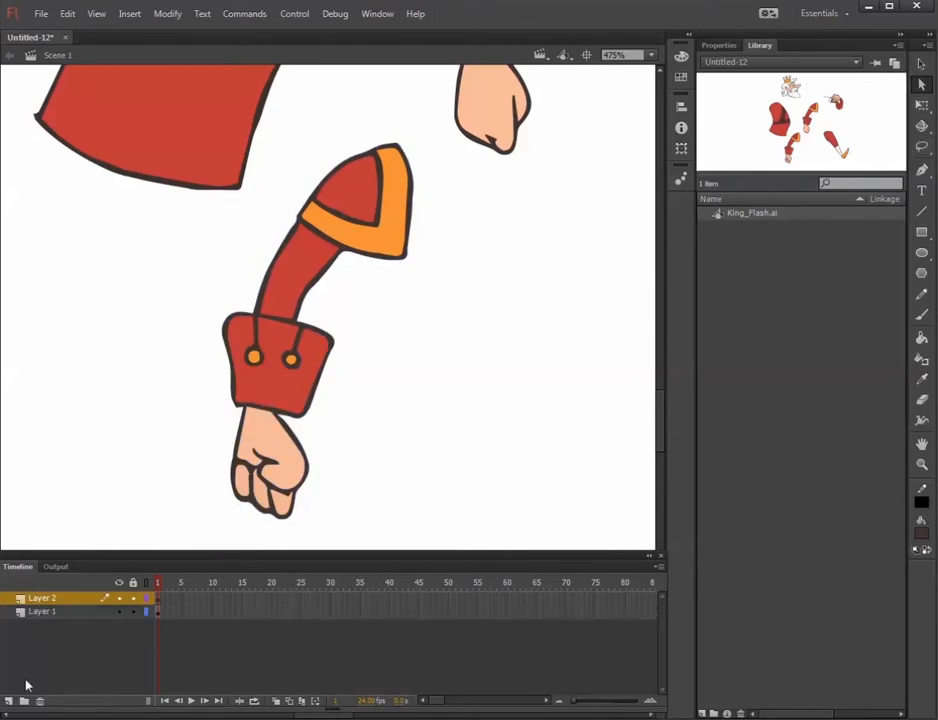
{"action": "double_click", "coordinate": [42, 597]}
{"action": "type", "text": "Arm"}
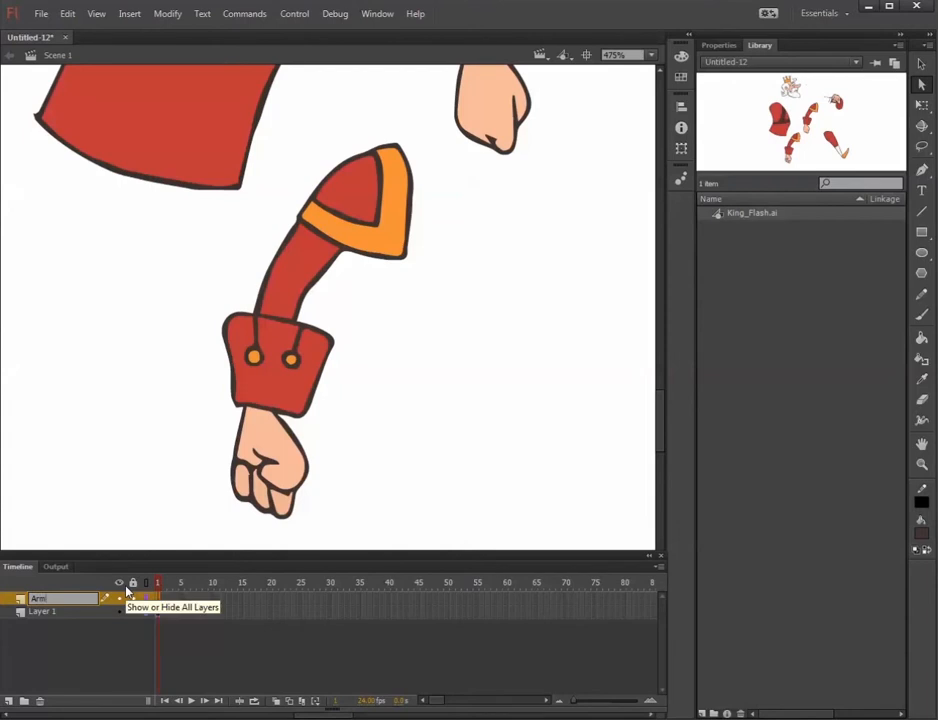
{"action": "key", "text": "Return"}
Lasso the whole arm with the clenched fist, cut it from Layer 1, lock that layer, and paste it in place on the Arm layer.
{"action": "left_click", "coordinate": [925, 148]}
{"action": "mouse_move", "coordinate": [238, 238]}
{"action": "left_mouse_down"}
{"action": "mouse_move", "coordinate": [216, 550]}
{"action": "mouse_move", "coordinate": [394, 370]}
{"action": "mouse_move", "coordinate": [463, 153]}
{"action": "mouse_move", "coordinate": [318, 161]}
{"action": "mouse_move", "coordinate": [294, 242]}
{"action": "left_mouse_up"}
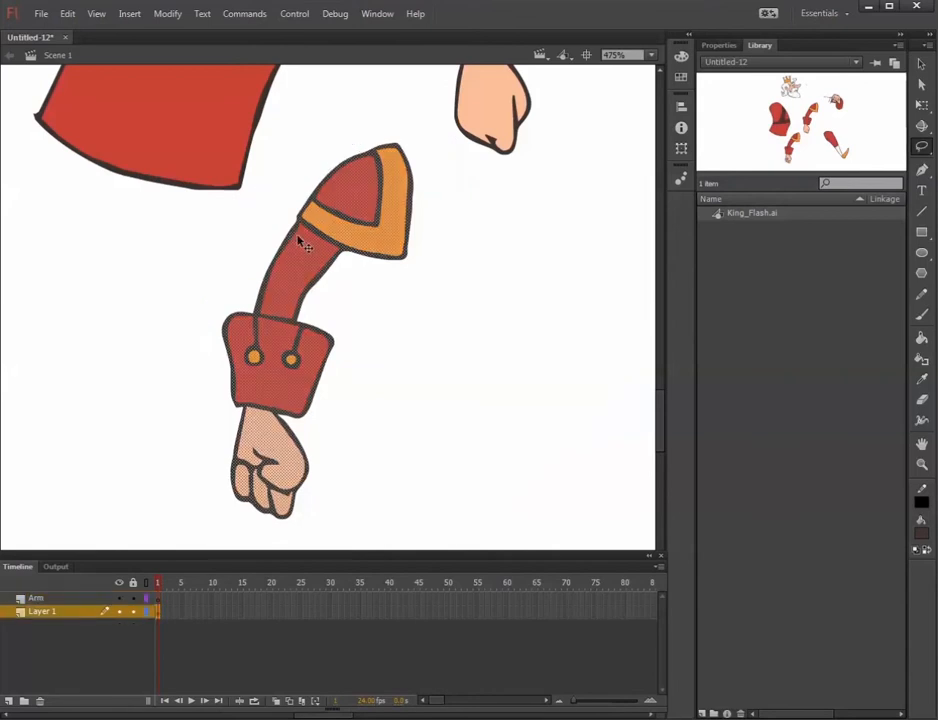
{"action": "key", "text": "ctrl+x"}
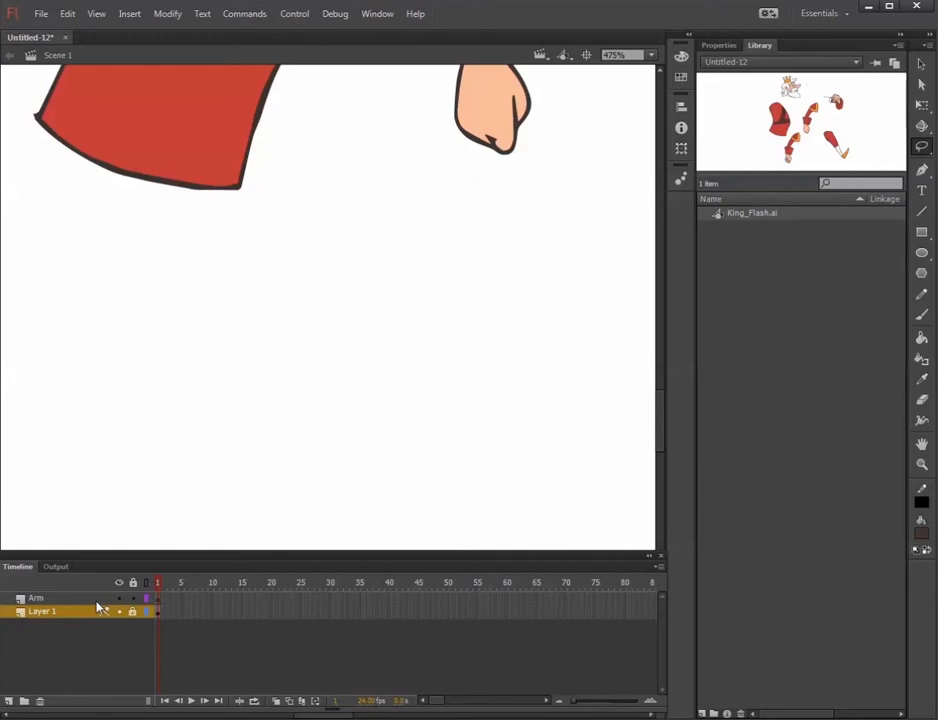
{"action": "left_click", "coordinate": [156, 597]}
{"action": "key", "text": "ctrl+shift+v"}
{"action": "key", "text": "space"}
{"action": "left_click_drag", "start_coordinate": [338, 365], "coordinate": [323, 314]}
{"action": "left_click", "coordinate": [426, 359]}
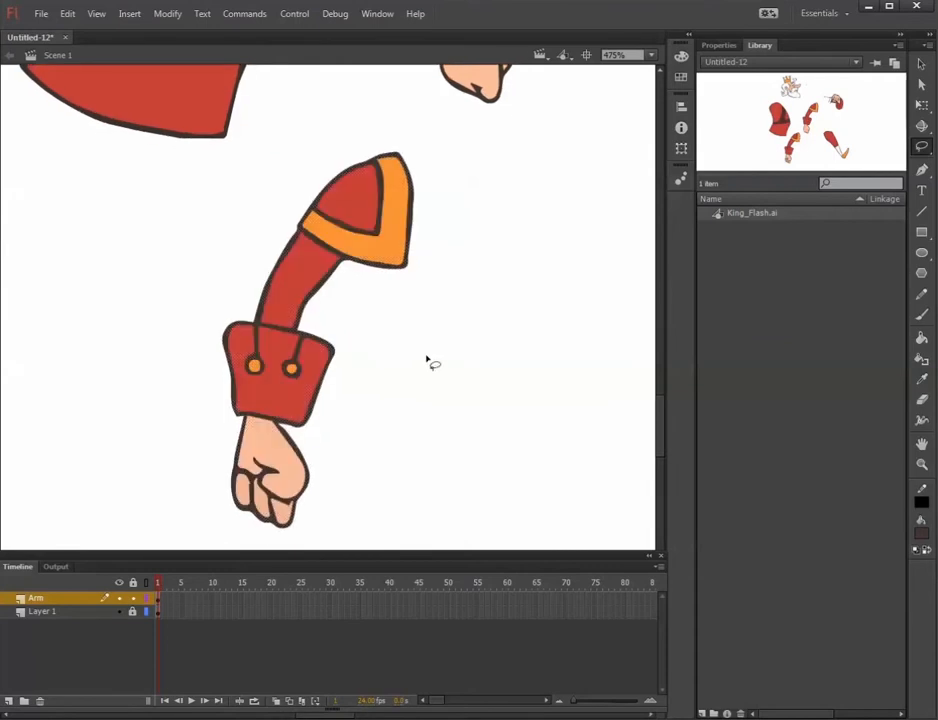
Lasso the upper arm with its shoulder piece and place a copy of it in the empty area beside the arm.
{"action": "mouse_move", "coordinate": [274, 227]}
{"action": "left_mouse_down"}
{"action": "mouse_move", "coordinate": [268, 295]}
{"action": "mouse_move", "coordinate": [281, 308]}
{"action": "mouse_move", "coordinate": [384, 312]}
{"action": "mouse_move", "coordinate": [466, 239]}
{"action": "mouse_move", "coordinate": [433, 148]}
{"action": "mouse_move", "coordinate": [349, 125]}
{"action": "mouse_move", "coordinate": [236, 258]}
{"action": "left_mouse_up"}
{"action": "mouse_move", "coordinate": [378, 195]}
{"action": "left_mouse_down"}
{"action": "mouse_move", "coordinate": [370, 345]}
{"action": "mouse_move", "coordinate": [559, 293]}
{"action": "mouse_move", "coordinate": [570, 252]}
{"action": "left_mouse_up"}
{"action": "left_click_drag", "start_coordinate": [356, 318], "coordinate": [326, 331]}
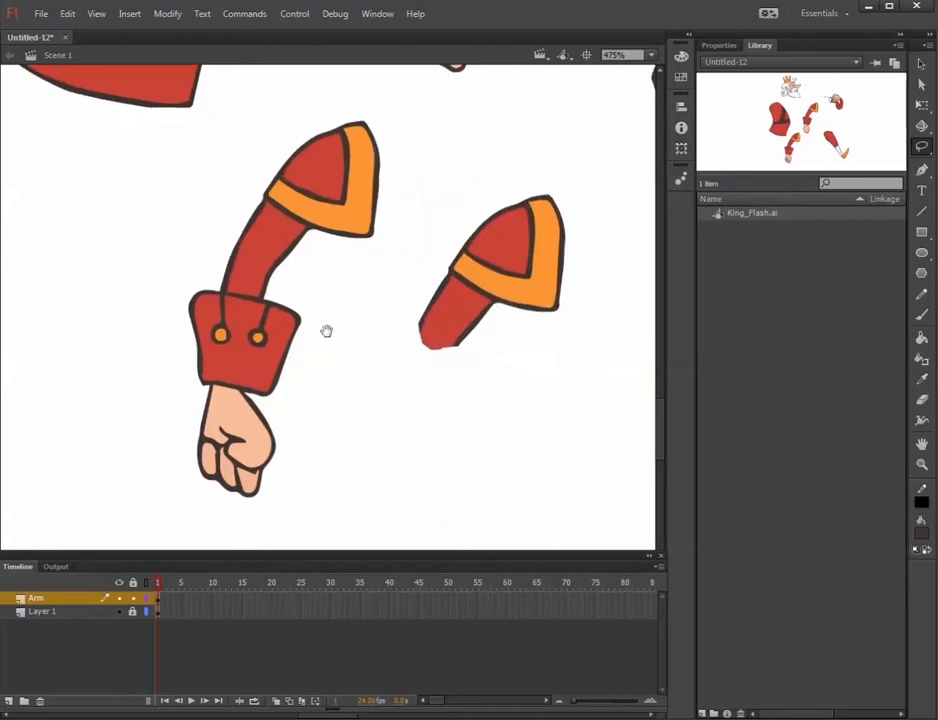
Lasso the forearm with cuff and fist, set a copy of it beside the arm, and delete the original whole arm.
{"action": "mouse_move", "coordinate": [145, 494]}
{"action": "left_mouse_down"}
{"action": "mouse_move", "coordinate": [216, 262]}
{"action": "mouse_move", "coordinate": [248, 248]}
{"action": "mouse_move", "coordinate": [274, 278]}
{"action": "mouse_move", "coordinate": [308, 433]}
{"action": "mouse_move", "coordinate": [218, 532]}
{"action": "mouse_move", "coordinate": [152, 503]}
{"action": "left_mouse_up"}
{"action": "mouse_move", "coordinate": [283, 385]}
{"action": "left_mouse_down"}
{"action": "mouse_move", "coordinate": [373, 402]}
{"action": "mouse_move", "coordinate": [403, 438]}
{"action": "left_mouse_up"}
{"action": "left_click", "coordinate": [140, 457]}
{"action": "mouse_move", "coordinate": [140, 455]}
{"action": "left_mouse_down"}
{"action": "mouse_move", "coordinate": [240, 508]}
{"action": "mouse_move", "coordinate": [280, 437]}
{"action": "mouse_move", "coordinate": [314, 303]}
{"action": "mouse_move", "coordinate": [455, 122]}
{"action": "mouse_move", "coordinate": [143, 128]}
{"action": "left_mouse_up"}
{"action": "key", "text": "Delete"}
{"action": "left_click_drag", "start_coordinate": [317, 367], "coordinate": [246, 284]}
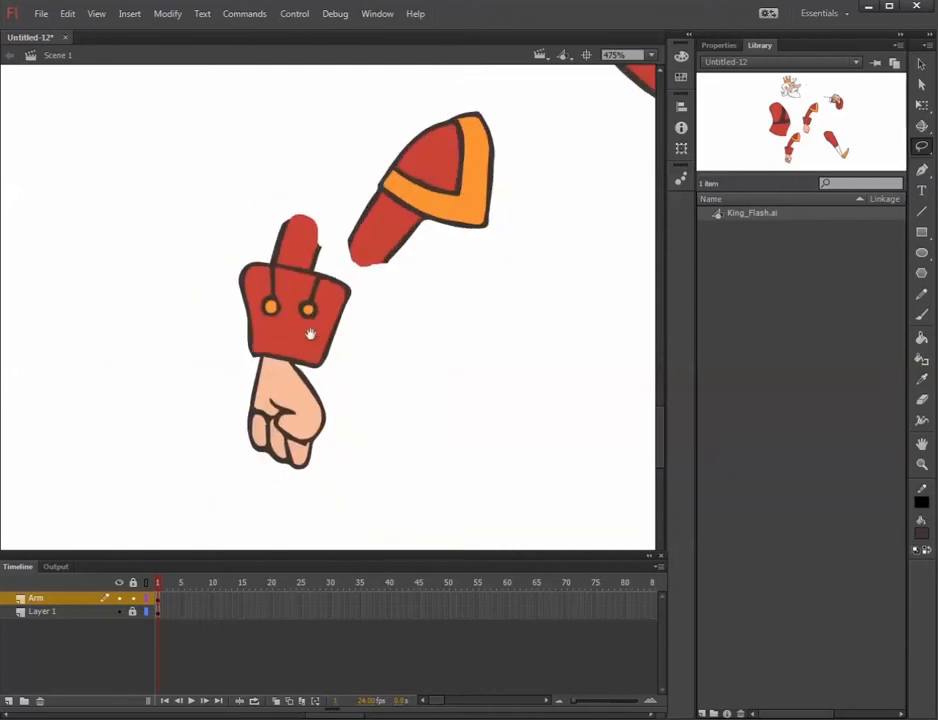
Convert the separated forearm and fist into a graphic symbol named Lower.
{"action": "mouse_move", "coordinate": [209, 232]}
{"action": "left_mouse_down"}
{"action": "mouse_move", "coordinate": [208, 347]}
{"action": "mouse_move", "coordinate": [262, 509]}
{"action": "mouse_move", "coordinate": [338, 505]}
{"action": "mouse_move", "coordinate": [360, 289]}
{"action": "mouse_move", "coordinate": [305, 183]}
{"action": "mouse_move", "coordinate": [225, 298]}
{"action": "left_mouse_up"}
{"action": "left_click", "coordinate": [156, 16]}
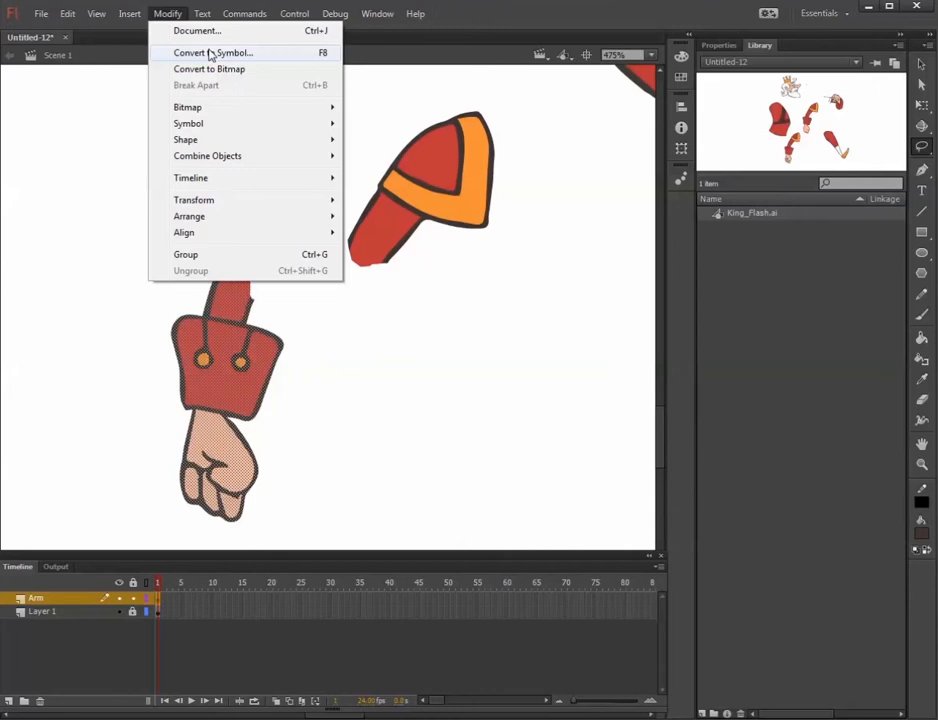
{"action": "left_click", "coordinate": [210, 53]}
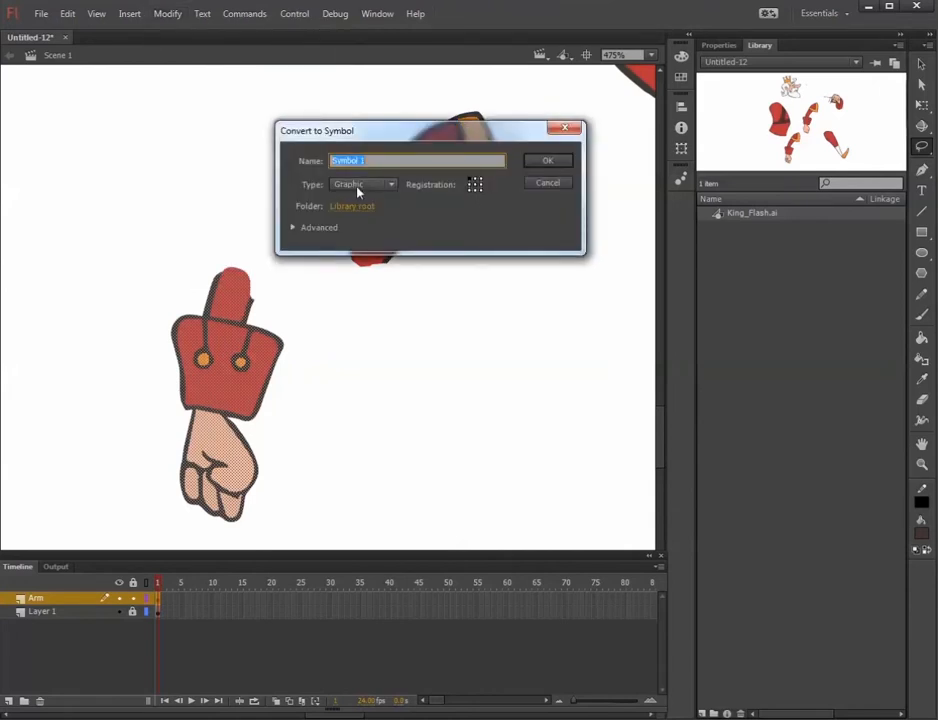
{"action": "type", "text": "Lower"}
{"action": "key", "text": "Return"}
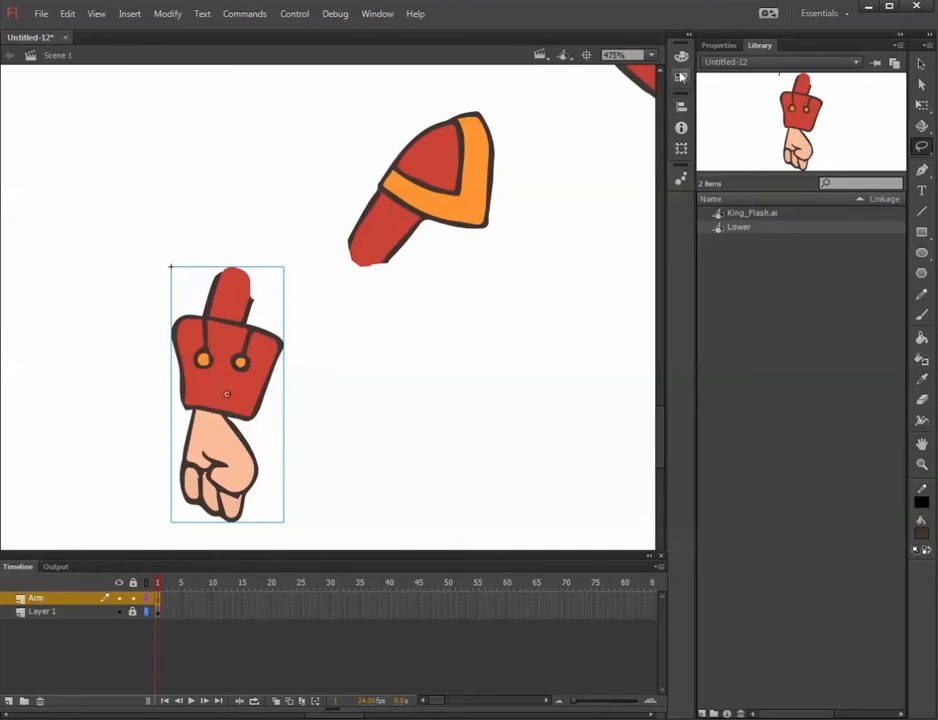
Append "Arm" to the name of the Lower symbol in its symbol properties.
{"action": "left_click", "coordinate": [728, 45]}
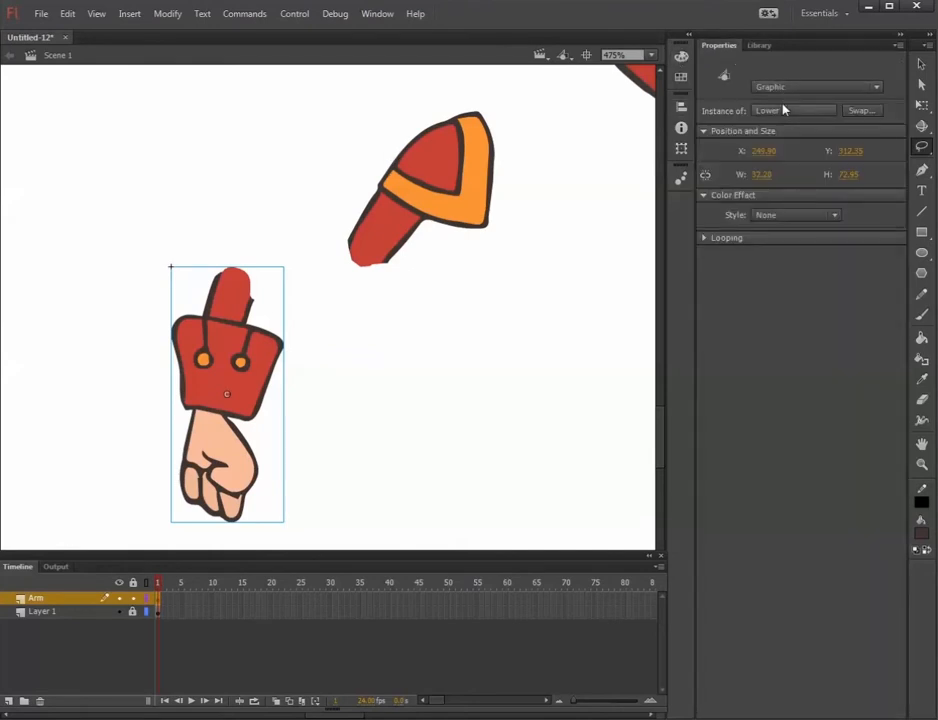
{"action": "left_click", "coordinate": [778, 111]}
{"action": "left_click", "coordinate": [380, 158]}
{"action": "type", "text": "Arm"}
{"action": "key", "text": "Return"}
Convert the separated upper arm piece into a graphic symbol and rename it UpperArm.
{"action": "mouse_move", "coordinate": [310, 138]}
{"action": "left_mouse_down"}
{"action": "mouse_move", "coordinate": [502, 297]}
{"action": "mouse_move", "coordinate": [462, 80]}
{"action": "mouse_move", "coordinate": [339, 130]}
{"action": "left_mouse_up"}
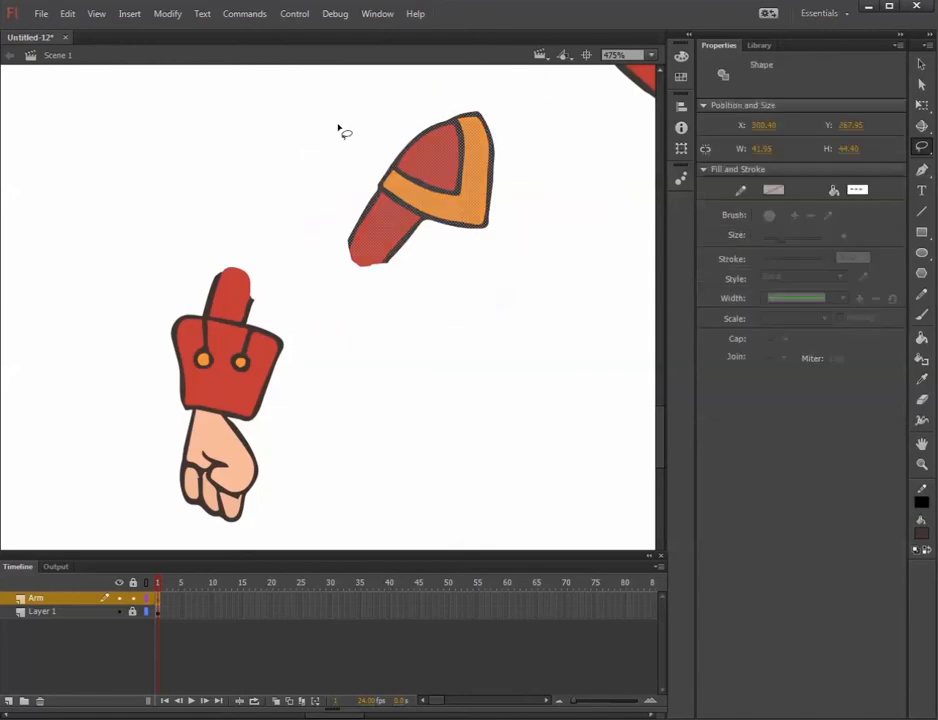
{"action": "left_click", "coordinate": [167, 13]}
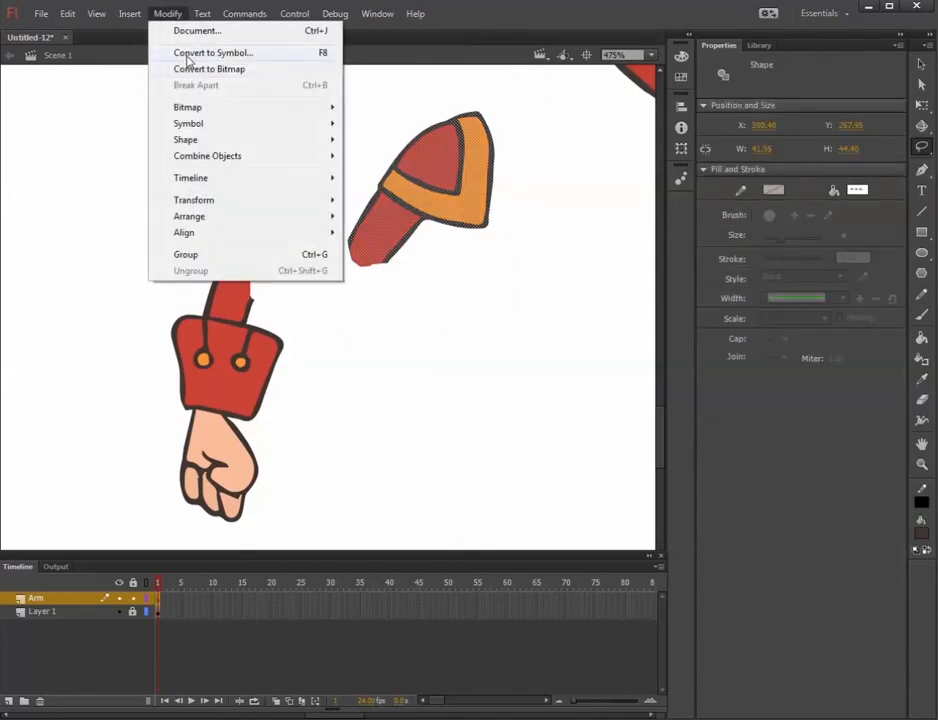
{"action": "left_click", "coordinate": [190, 52]}
{"action": "left_click", "coordinate": [547, 165]}
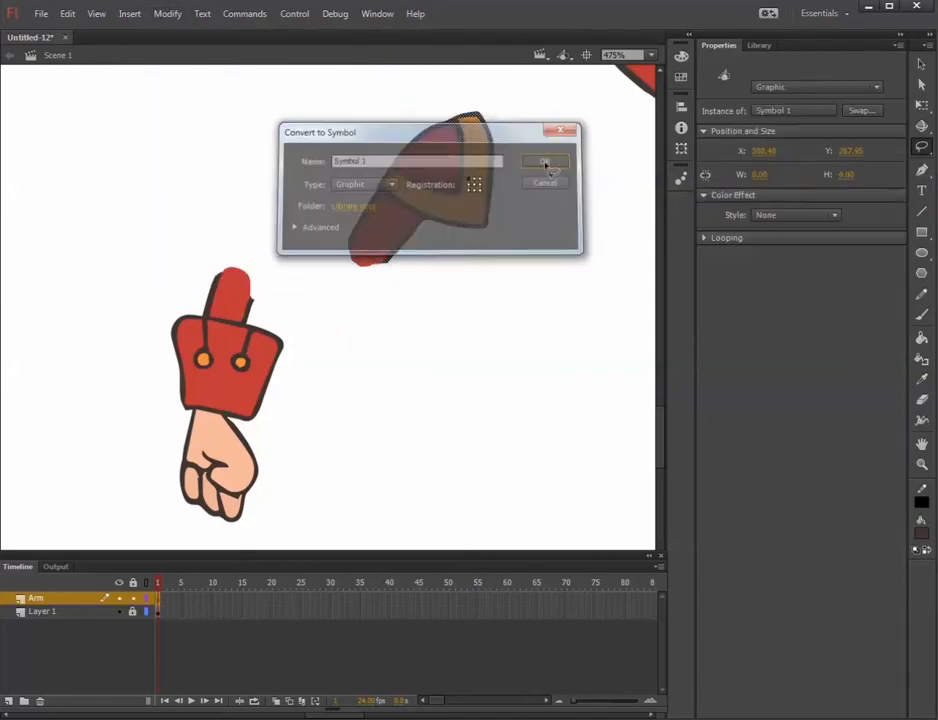
{"action": "left_click", "coordinate": [765, 112]}
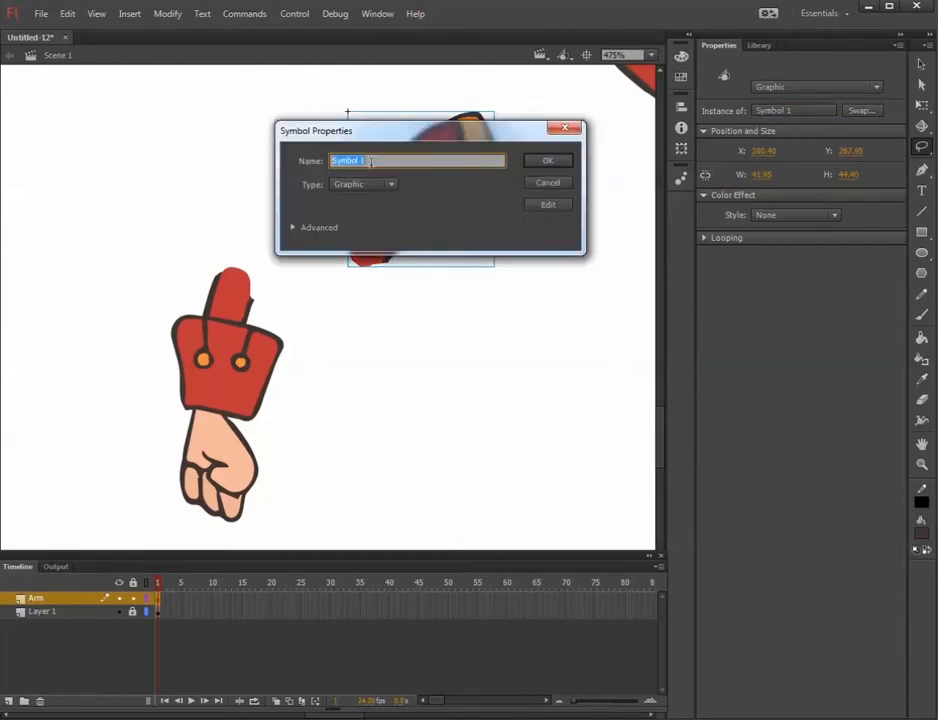
{"action": "type", "text": "UpperAr"}
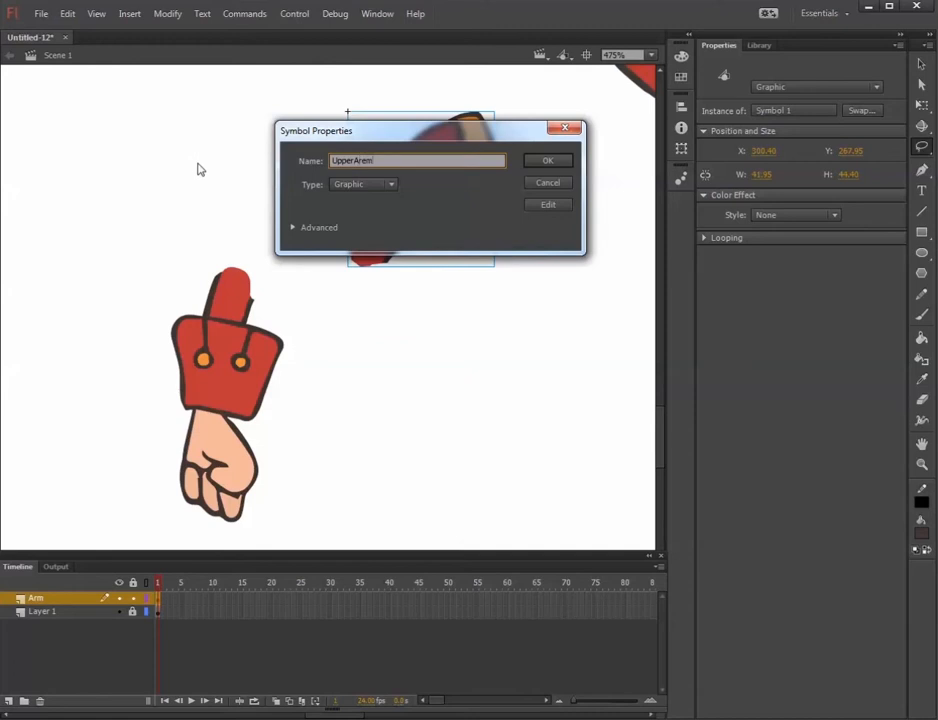
{"action": "type", "text": "m"}
{"action": "left_click", "coordinate": [555, 160]}
Move the UpperArm piece over so that it sits just above the forearm piece.
{"action": "left_click_drag", "start_coordinate": [446, 283], "coordinate": [454, 283]}
{"action": "left_click", "coordinate": [411, 222]}
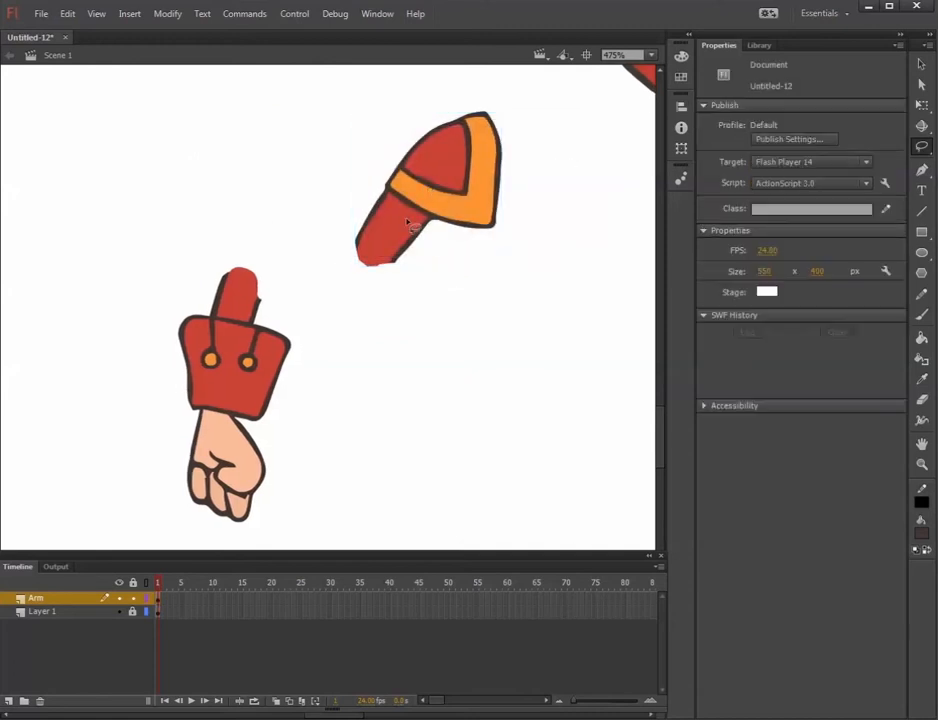
{"action": "left_click", "coordinate": [920, 66]}
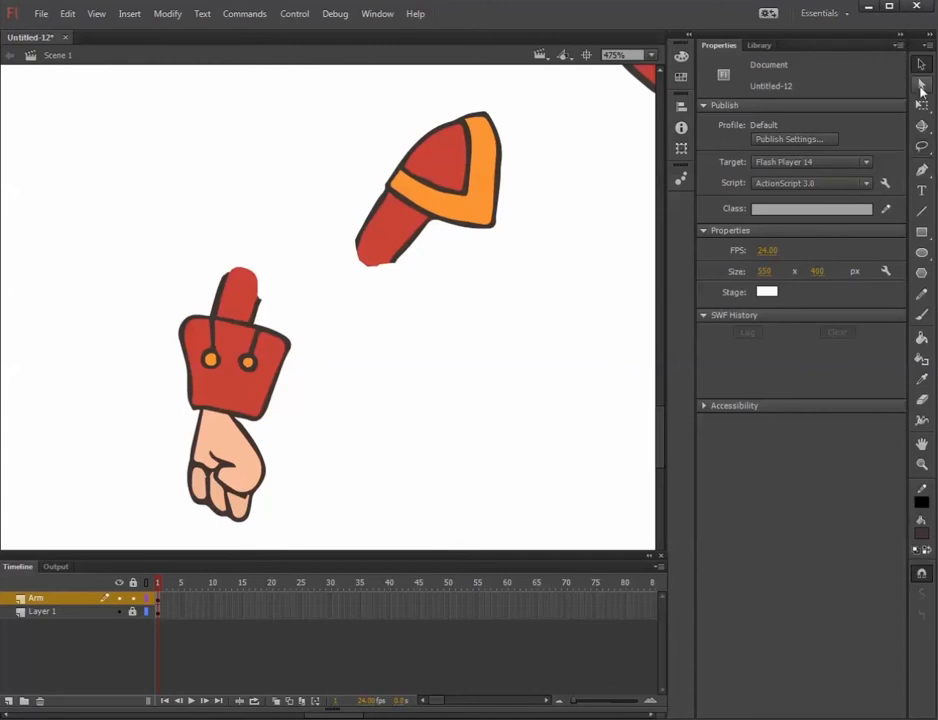
{"action": "left_click", "coordinate": [440, 224]}
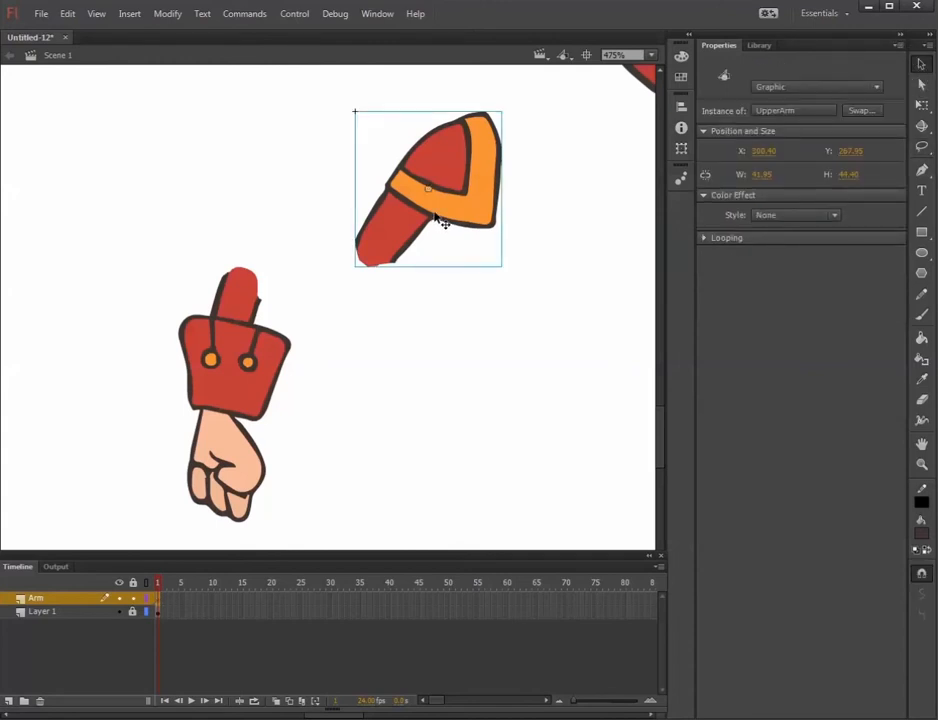
{"action": "left_click_drag", "start_coordinate": [430, 188], "coordinate": [331, 168]}
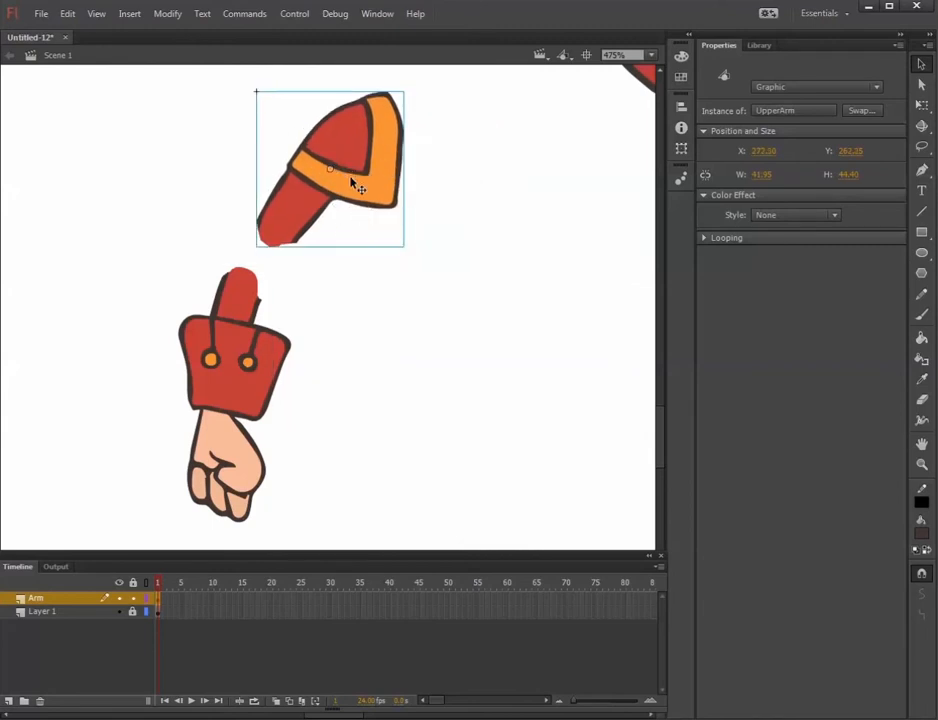
Try moving the orange trim inside the UpperArm symbol, and return to Scene 1.
{"action": "double_click", "coordinate": [352, 184]}
{"action": "left_click", "coordinate": [467, 245]}
{"action": "left_click", "coordinate": [377, 198]}
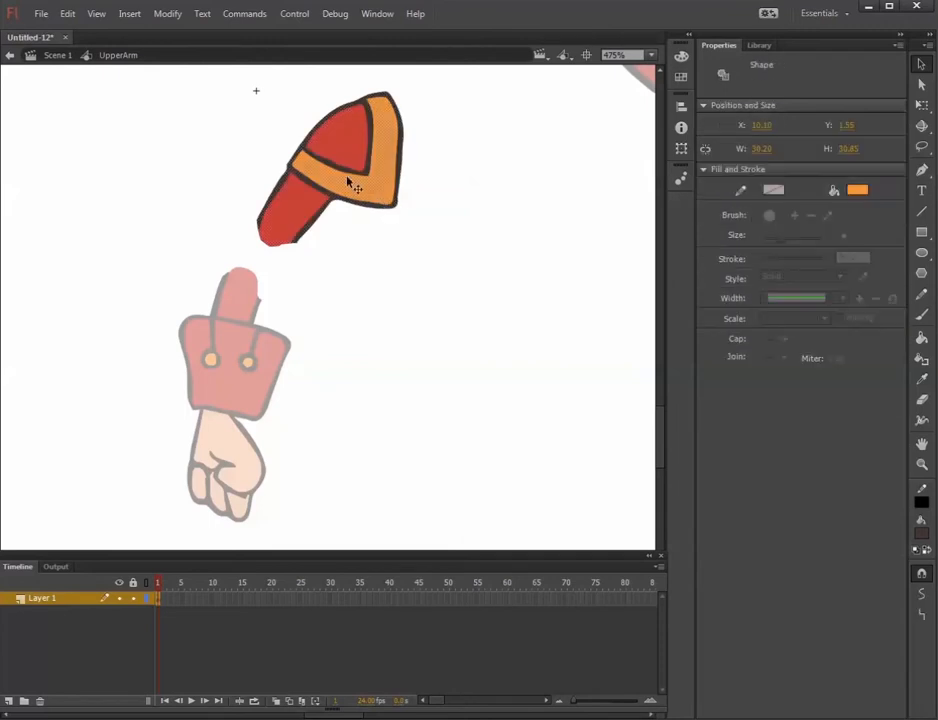
{"action": "left_click_drag", "start_coordinate": [352, 184], "coordinate": [461, 174]}
{"action": "key", "text": "ctrl+z"}
{"action": "left_click", "coordinate": [52, 56]}
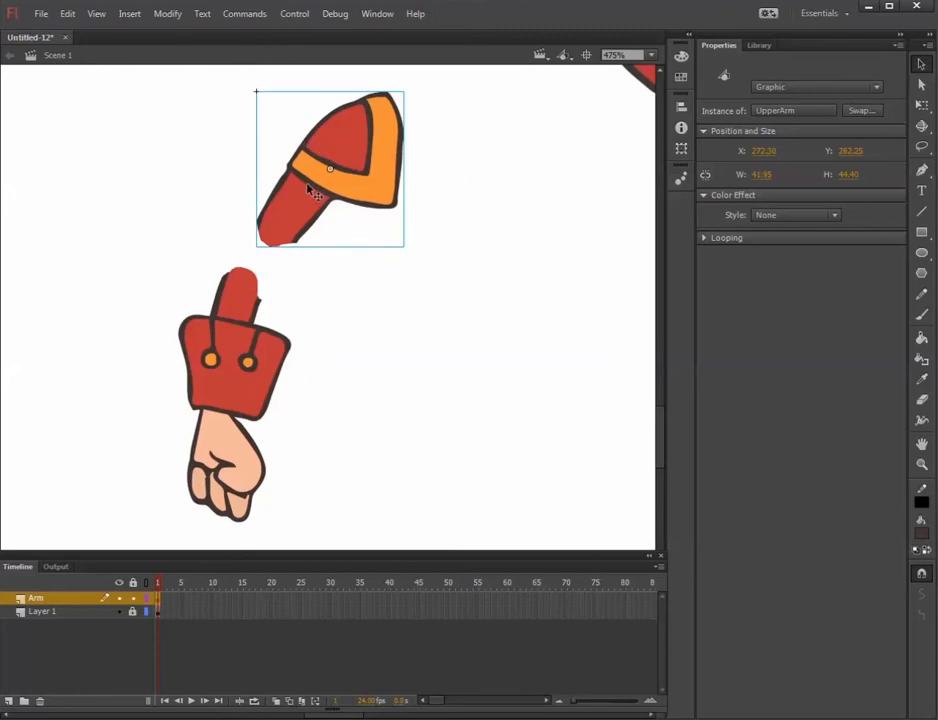
Shift the UpperArm piece closer in line with the forearm and convert both pieces together into a graphic symbol named Arm.
{"action": "left_click_drag", "start_coordinate": [318, 209], "coordinate": [294, 209]}
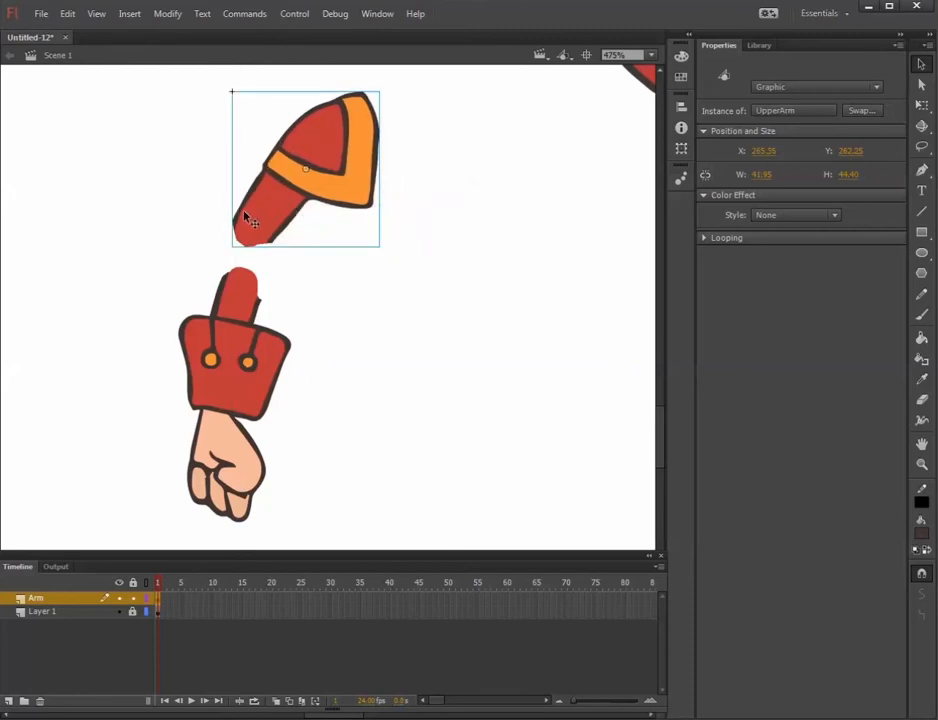
{"action": "left_click_drag", "start_coordinate": [132, 113], "coordinate": [444, 350]}
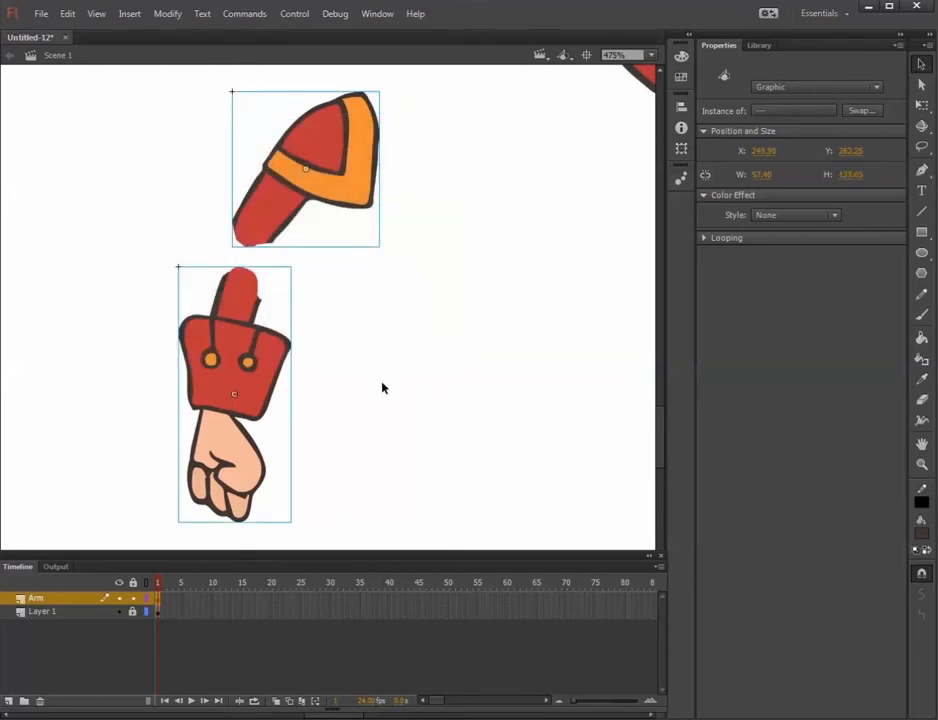
{"action": "left_click", "coordinate": [159, 16]}
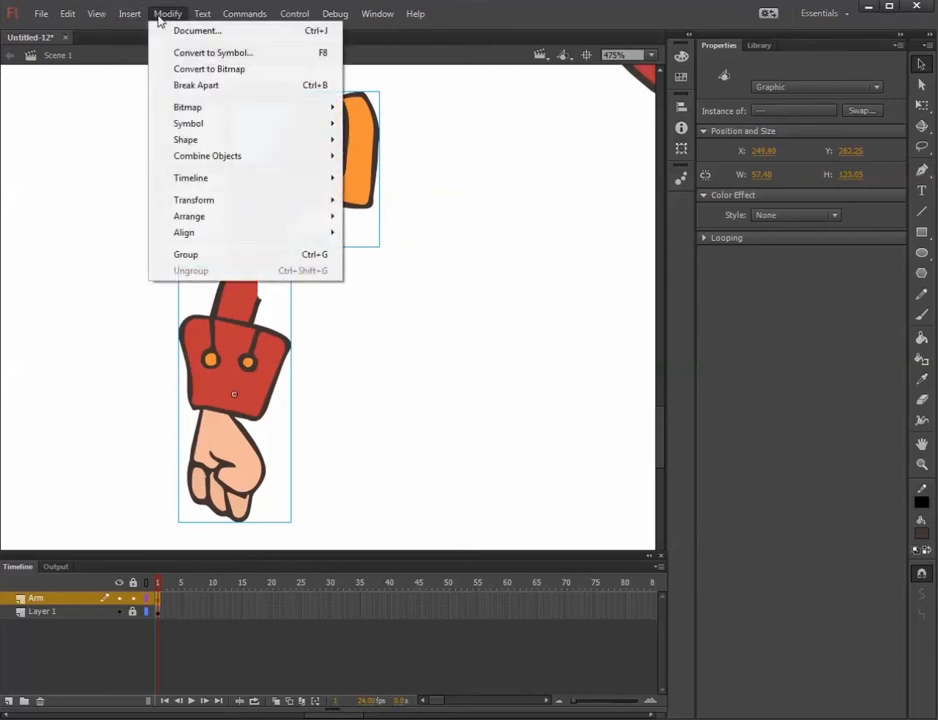
{"action": "left_click", "coordinate": [210, 54]}
{"action": "type", "text": "Arm"}
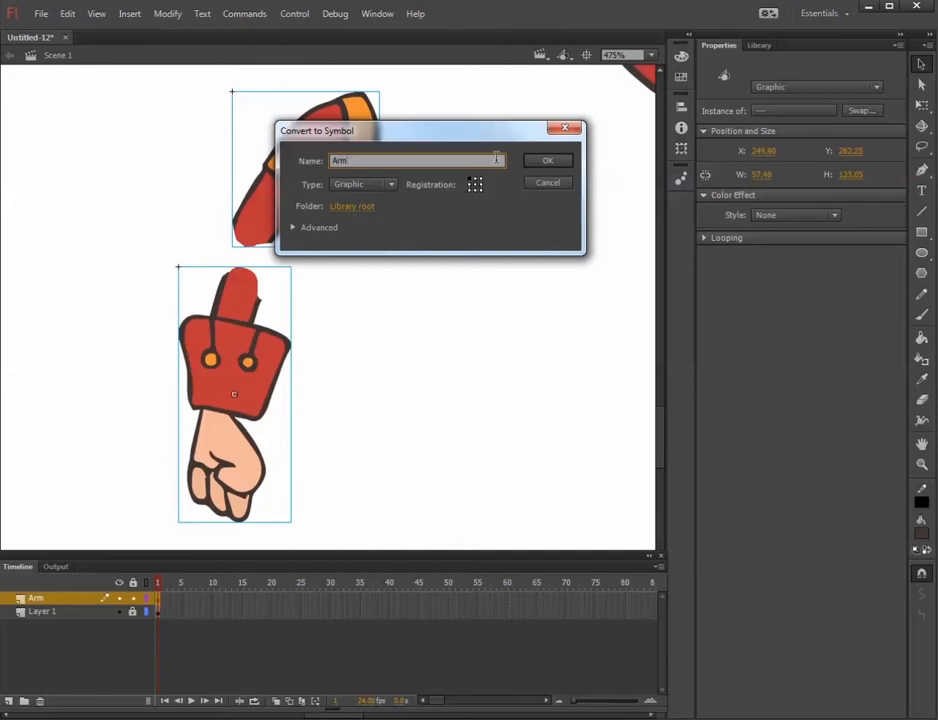
{"action": "key", "text": "Return"}
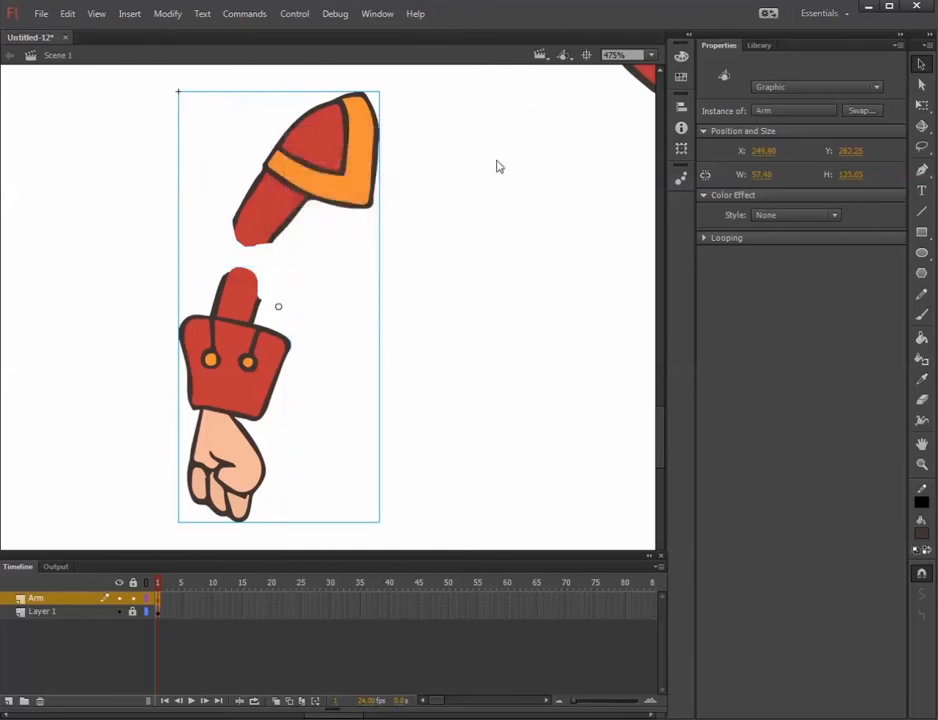
Extend the Arm layer to frame 30 by inserting frames and scrub the timeline.
{"action": "left_click", "coordinate": [329, 598]}
{"action": "right_click", "coordinate": [329, 598]}
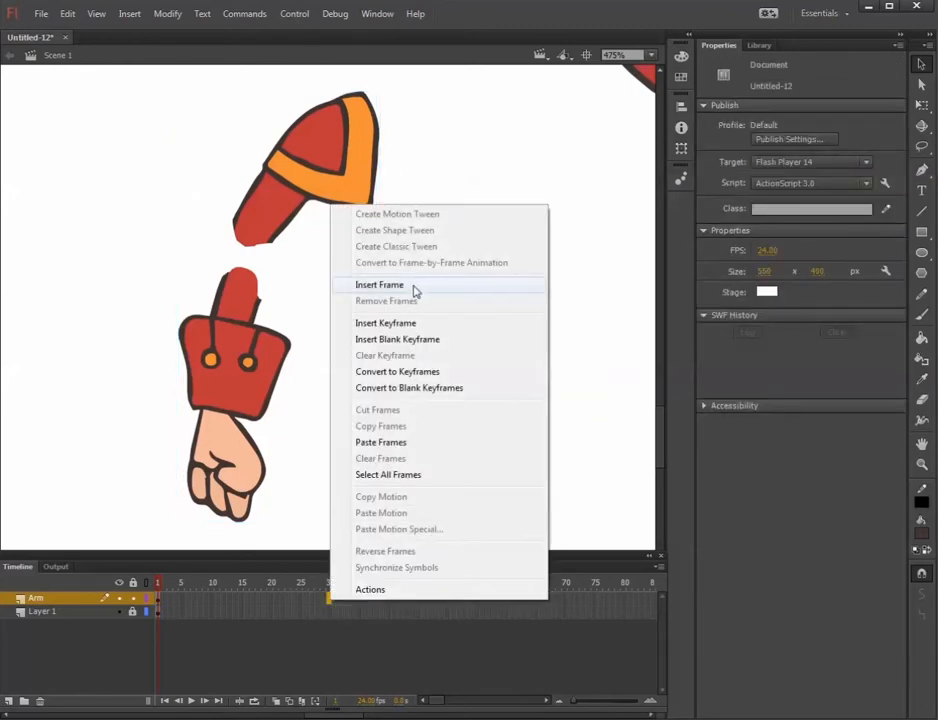
{"action": "left_click", "coordinate": [415, 286]}
{"action": "mouse_move", "coordinate": [329, 586]}
{"action": "left_mouse_down"}
{"action": "mouse_move", "coordinate": [119, 584]}
{"action": "mouse_move", "coordinate": [354, 584]}
{"action": "mouse_move", "coordinate": [73, 584]}
{"action": "mouse_move", "coordinate": [343, 585]}
{"action": "left_mouse_up"}
{"action": "left_click_drag", "start_coordinate": [275, 587], "coordinate": [377, 588]}
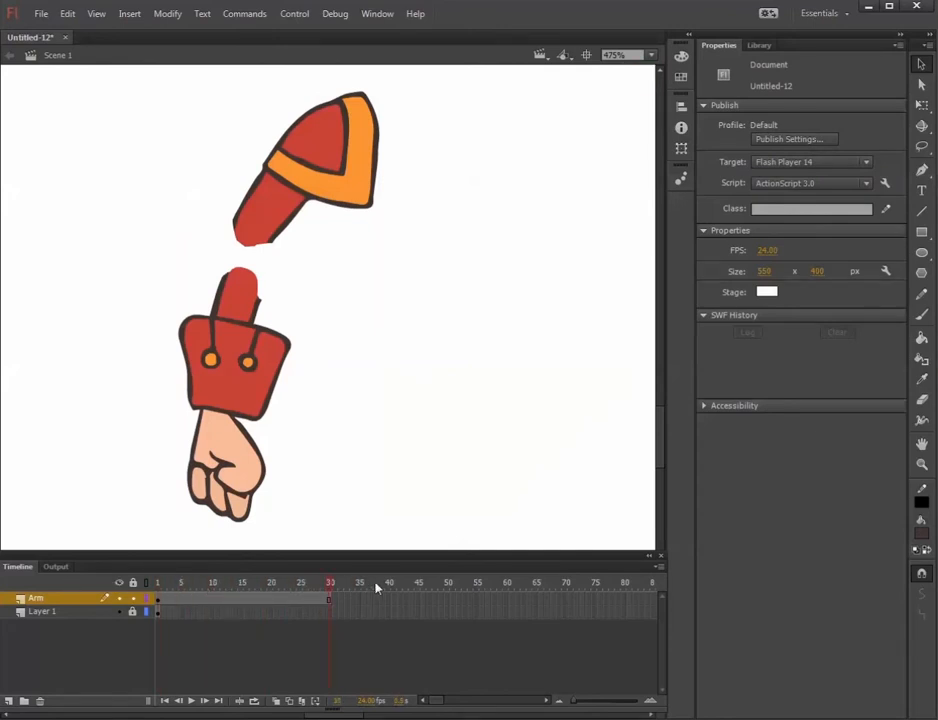
Open the Arm symbol for editing and add a new layer named UpperArm.
{"action": "left_click", "coordinate": [246, 366]}
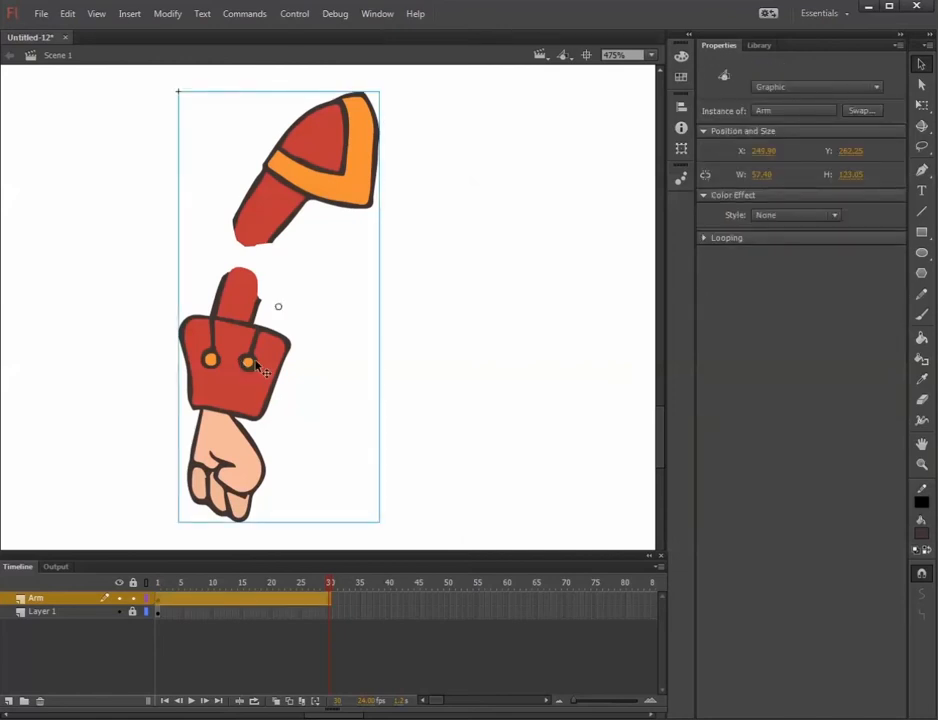
{"action": "double_click", "coordinate": [258, 370]}
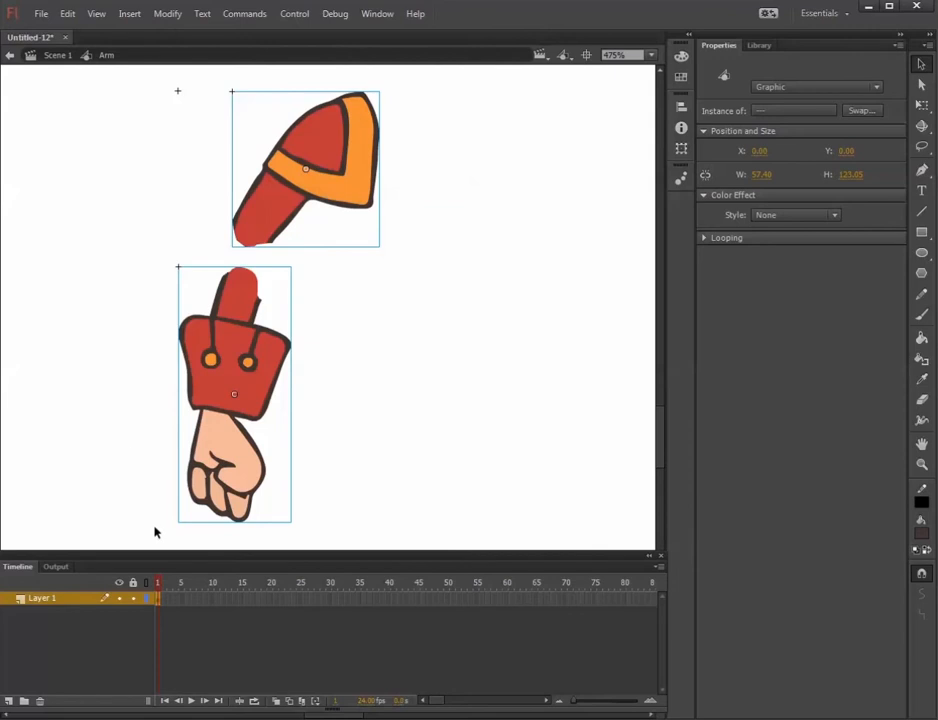
{"action": "left_click", "coordinate": [9, 700]}
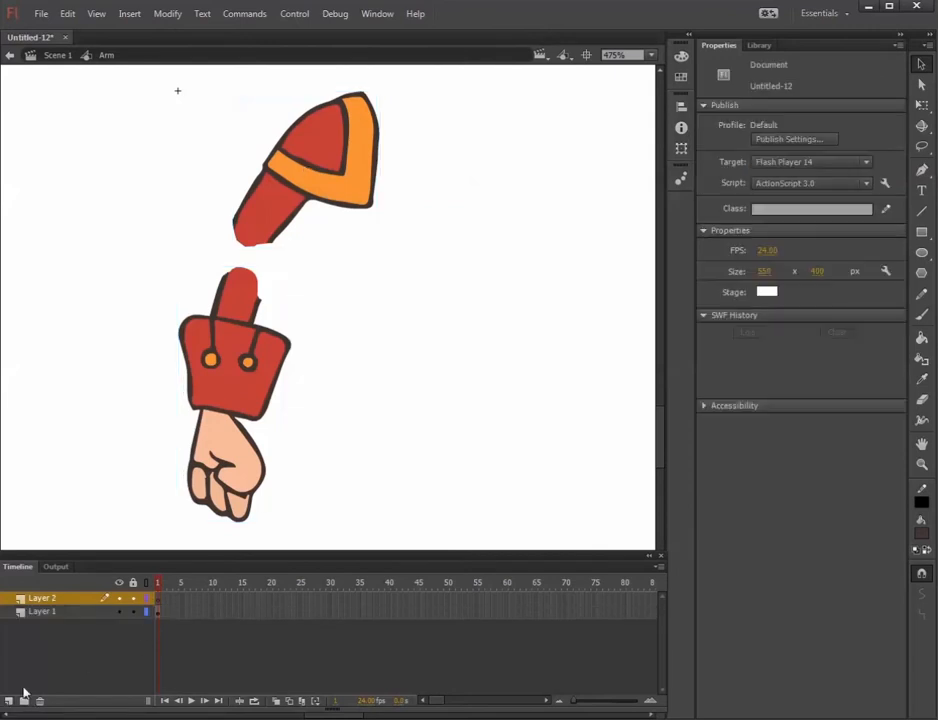
{"action": "double_click", "coordinate": [45, 600]}
{"action": "type", "text": "Up"}
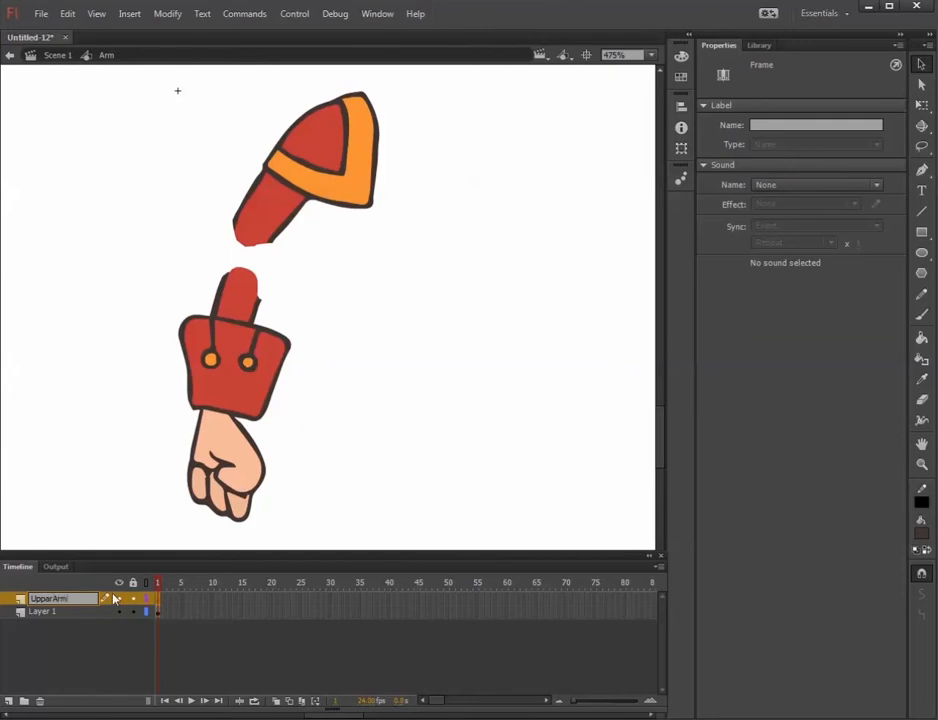
{"action": "type", "text": "perArm"}
{"action": "key", "text": "Return"}
{"action": "double_click", "coordinate": [45, 599]}
Rename Layer 1 inside the Arm symbol as LowerArm.
{"action": "double_click", "coordinate": [50, 612]}
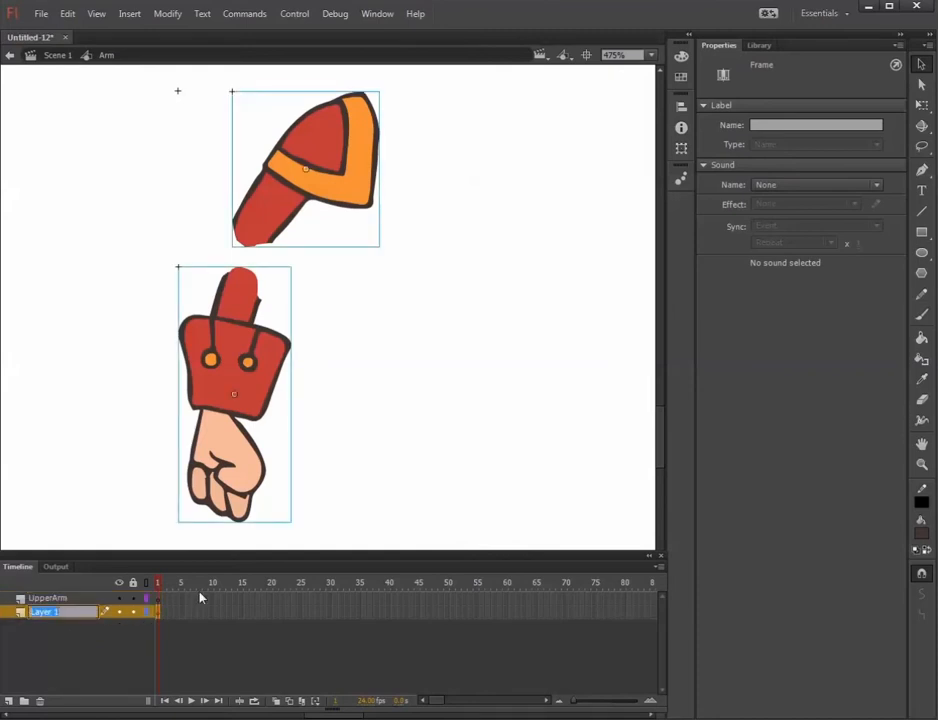
{"action": "type", "text": "LowerArm"}
{"action": "key", "text": "Return"}
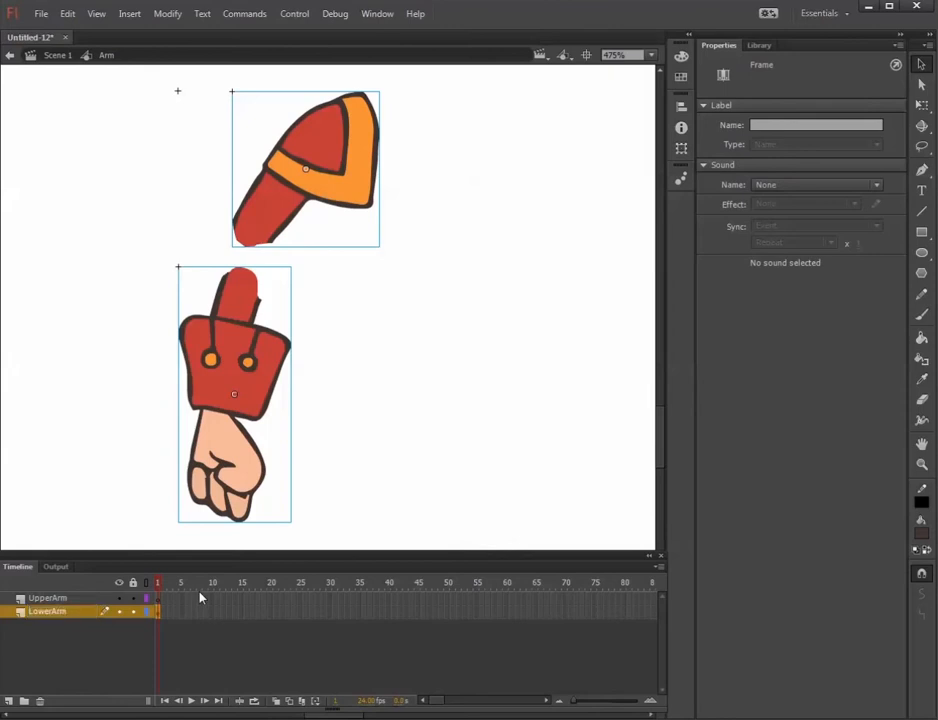
Transfer the upper arm piece to frame 1 of the UpperArm layer and place it overlapping the forearm's upper end at the elbow.
{"action": "left_click", "coordinate": [173, 293]}
{"action": "left_click", "coordinate": [283, 388]}
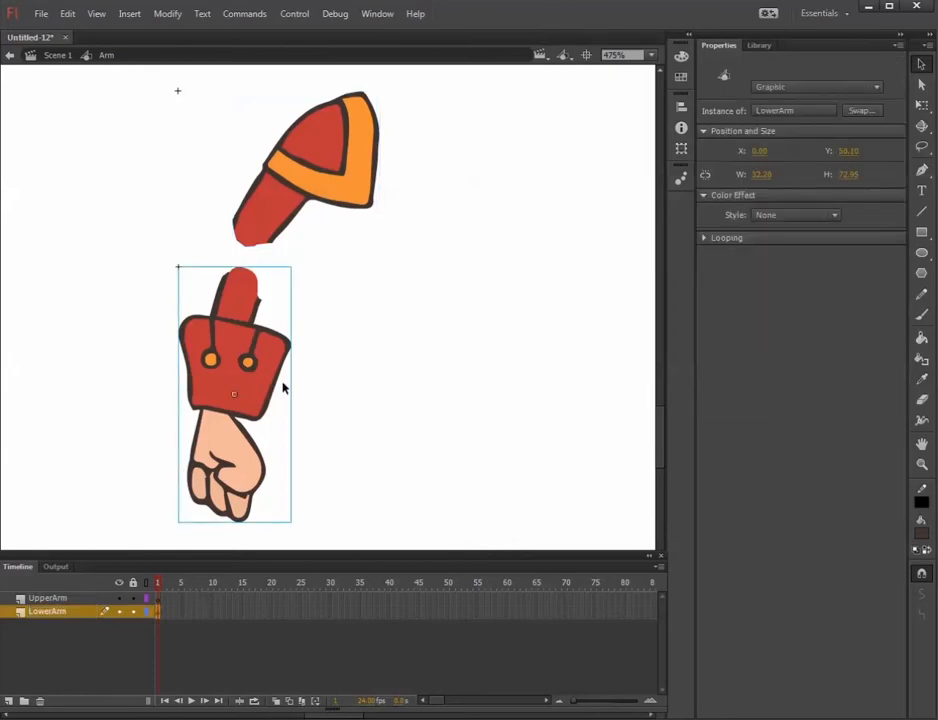
{"action": "left_click", "coordinate": [297, 210]}
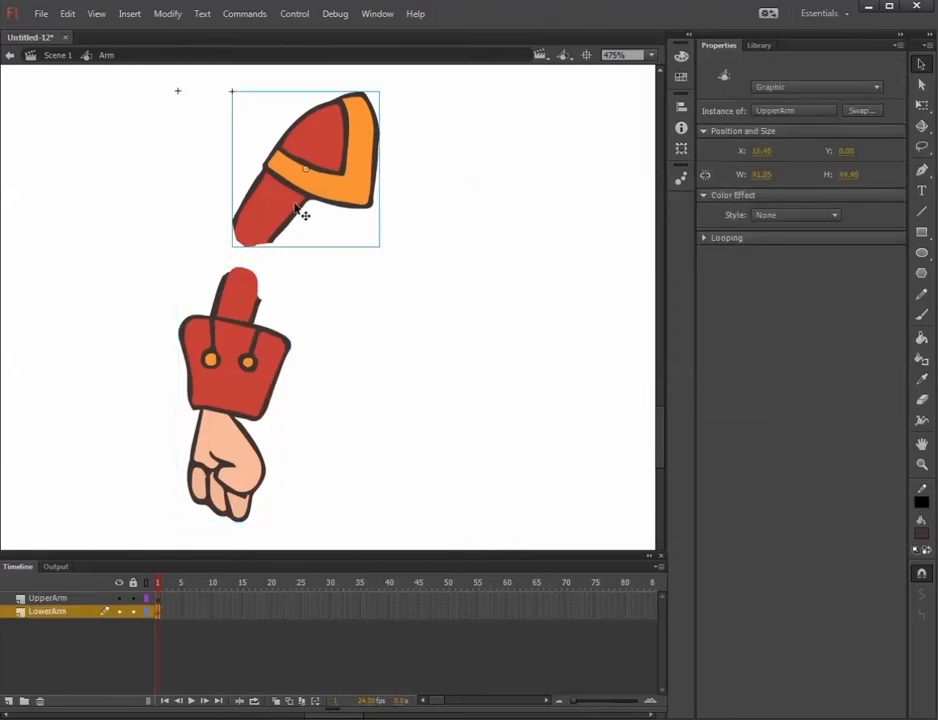
{"action": "key", "text": "ctrl+x"}
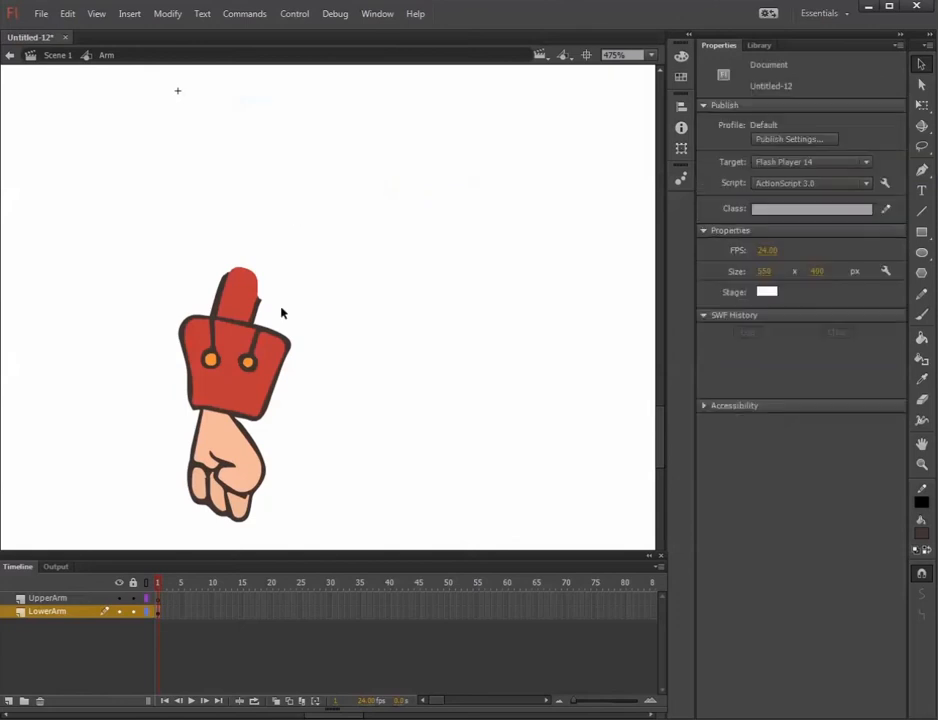
{"action": "left_click", "coordinate": [157, 599]}
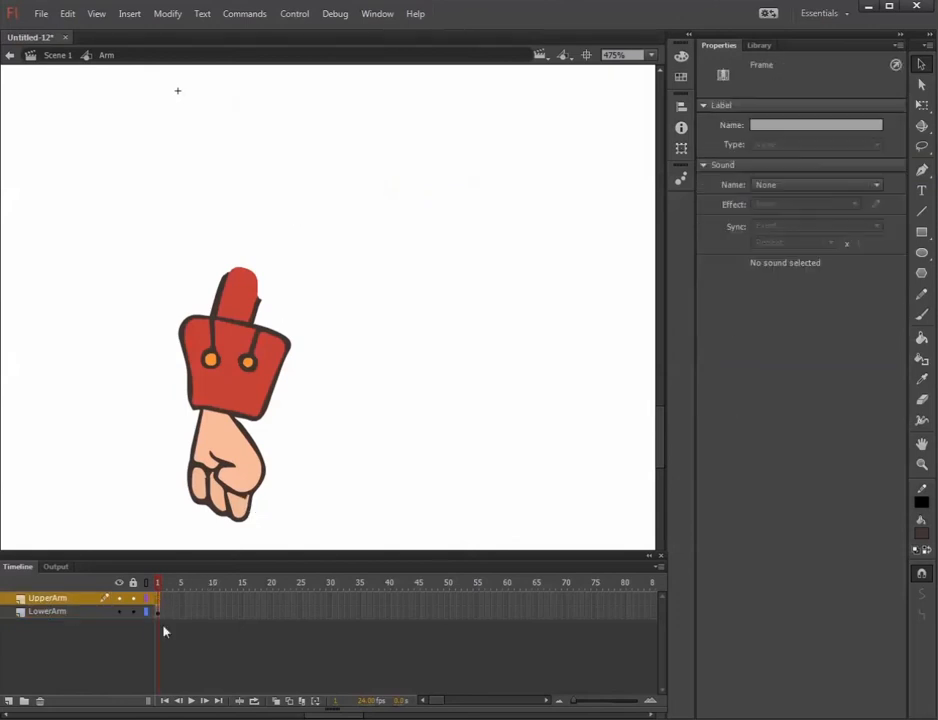
{"action": "key", "text": "ctrl+shift+v"}
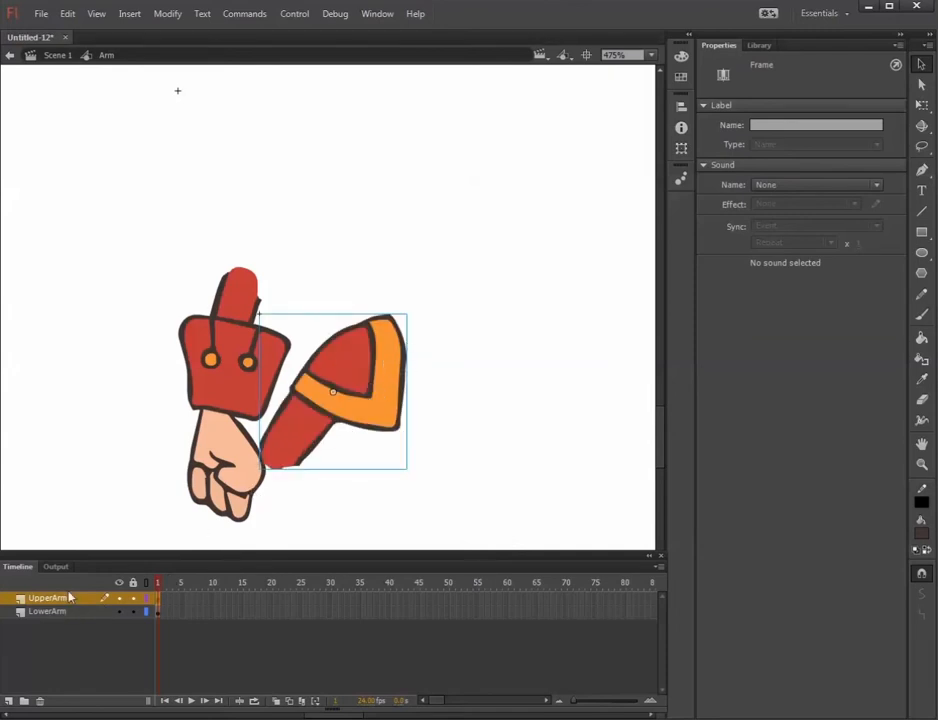
{"action": "left_click_drag", "start_coordinate": [375, 417], "coordinate": [337, 250]}
{"action": "left_click", "coordinate": [398, 419]}
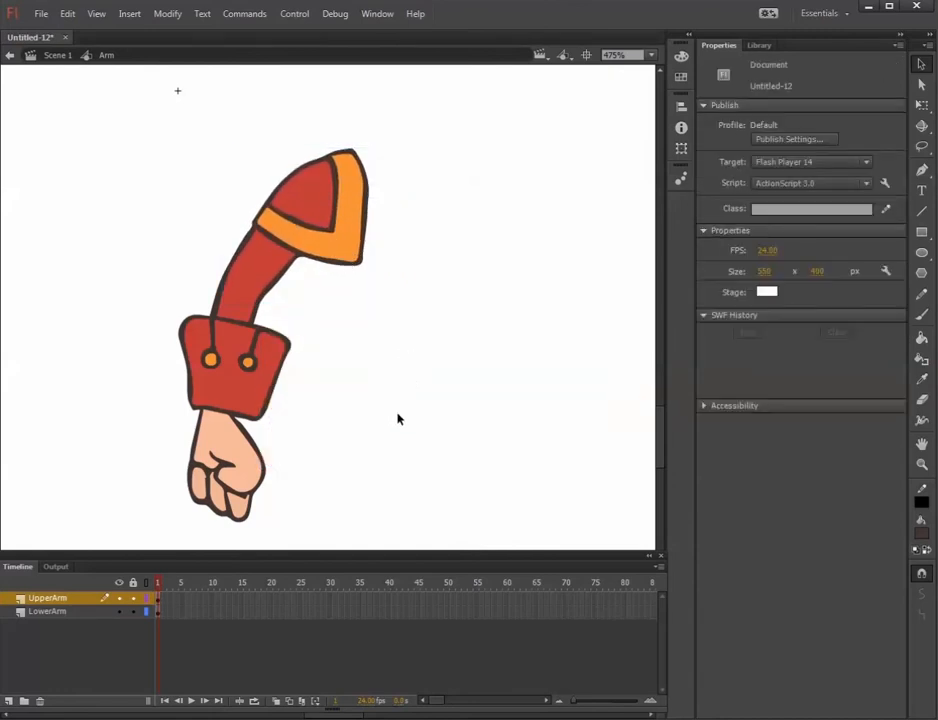
Move the LowerArm piece's transformation point up to the elbow joint with Free Transform.
{"action": "left_click", "coordinate": [160, 612]}
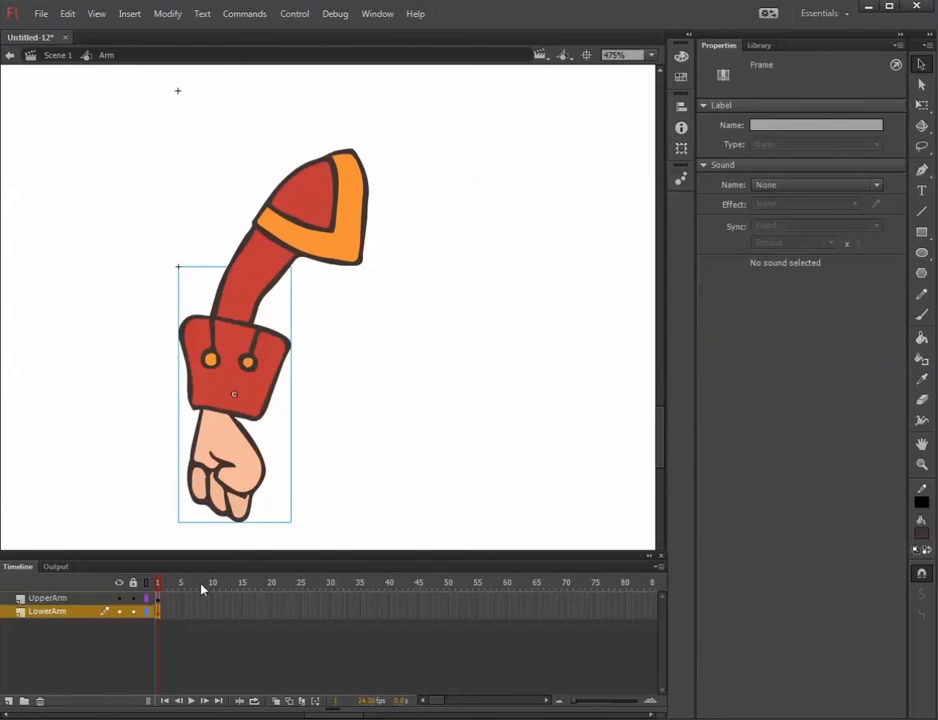
{"action": "key", "text": "q"}
{"action": "left_click", "coordinate": [234, 394]}
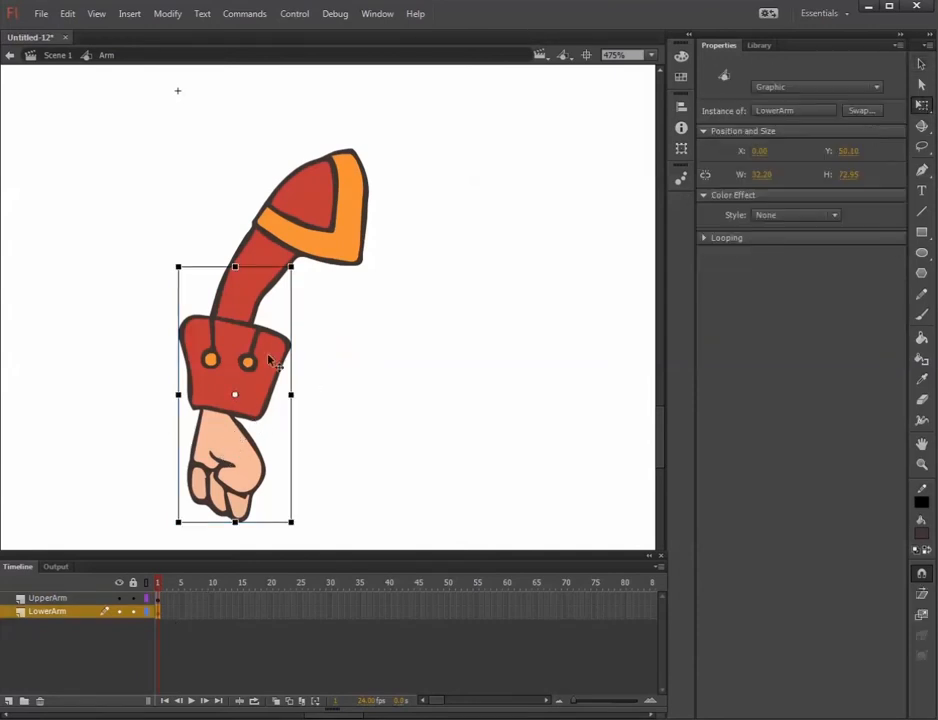
{"action": "left_click_drag", "start_coordinate": [234, 394], "coordinate": [242, 296]}
Extend both the UpperArm and LowerArm layers to frame 30 by inserting frames.
{"action": "left_click", "coordinate": [334, 598]}
{"action": "left_click", "coordinate": [333, 611]}
{"action": "right_click", "coordinate": [331, 612]}
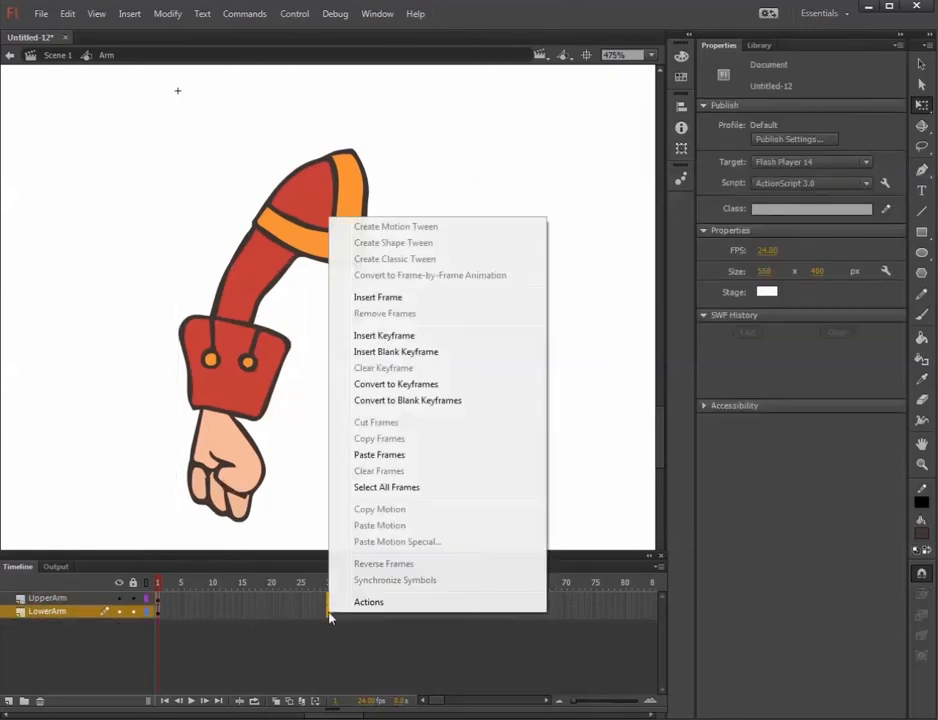
{"action": "left_click", "coordinate": [398, 297]}
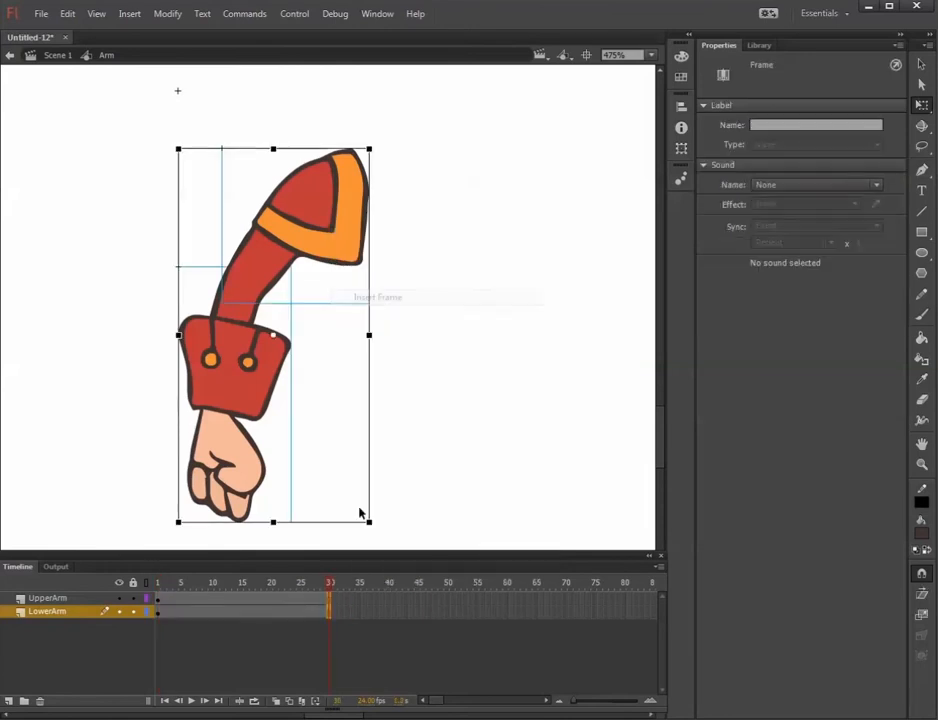
Try rotating the LowerArm piece about the elbow at frame 30.
{"action": "left_click", "coordinate": [336, 603]}
{"action": "left_click", "coordinate": [331, 614]}
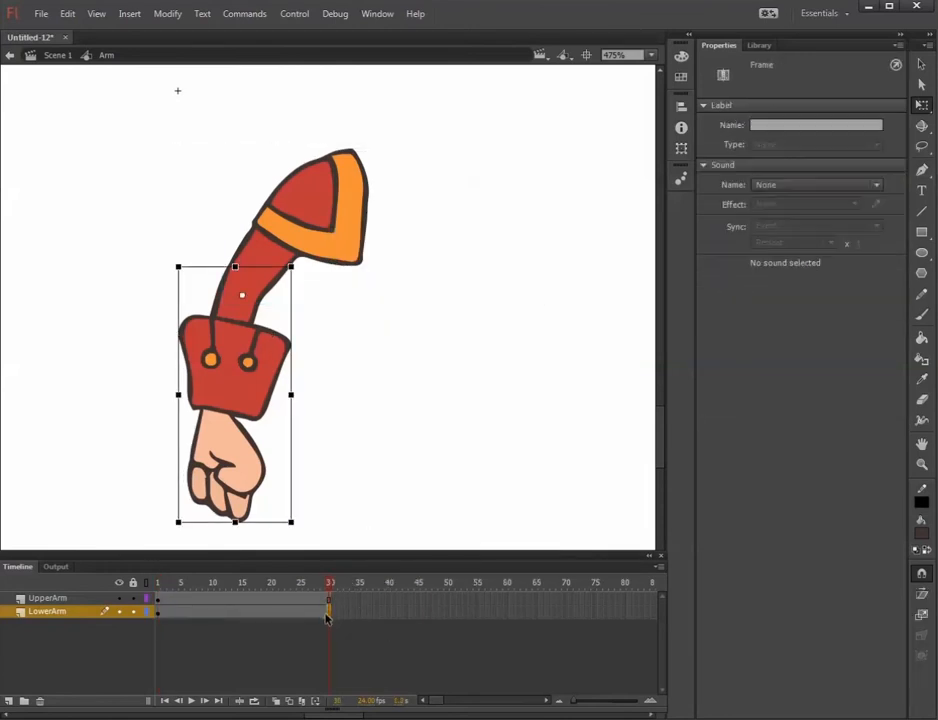
{"action": "left_click_drag", "start_coordinate": [182, 291], "coordinate": [188, 342]}
{"action": "key", "text": "ctrl+z"}
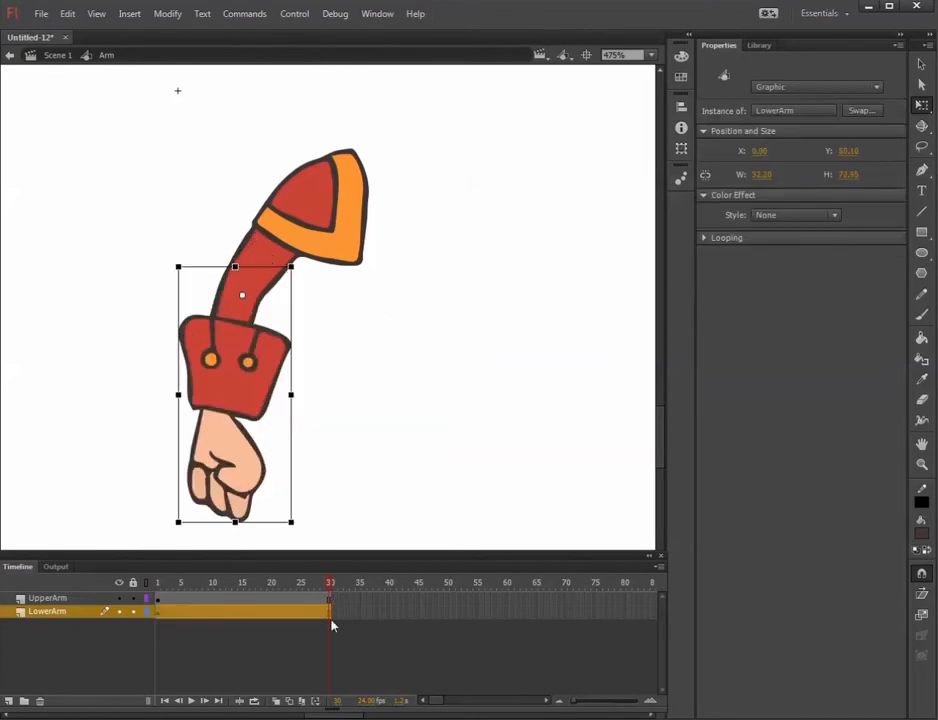
Insert a keyframe at frame 30 of the LowerArm layer and rotate the forearm counterclockwise there to bend the elbow.
{"action": "left_click", "coordinate": [330, 613]}
{"action": "right_click", "coordinate": [330, 613]}
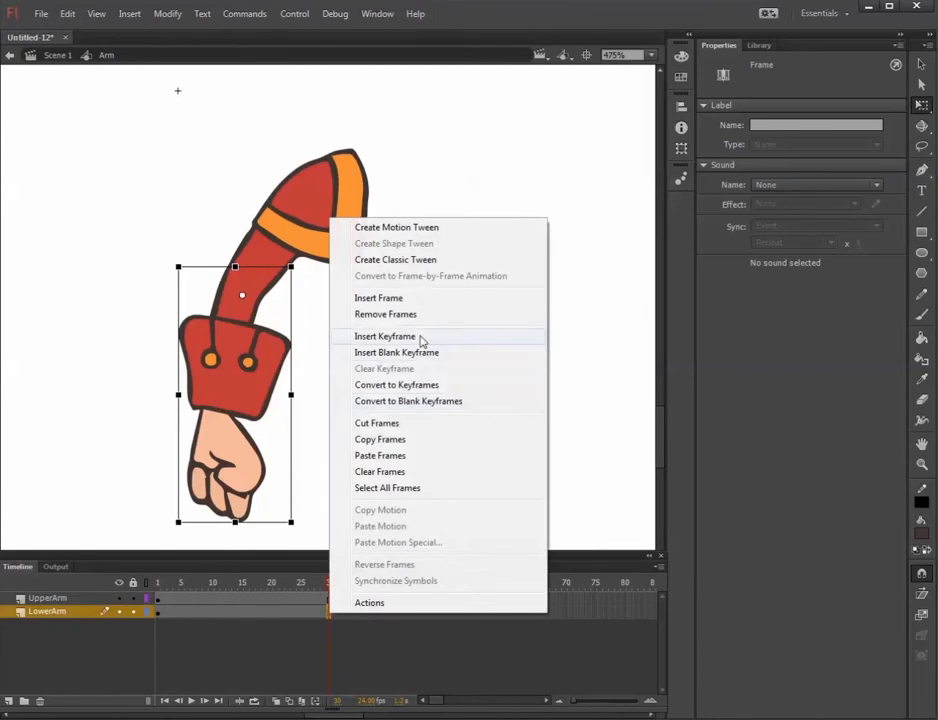
{"action": "left_click", "coordinate": [421, 337]}
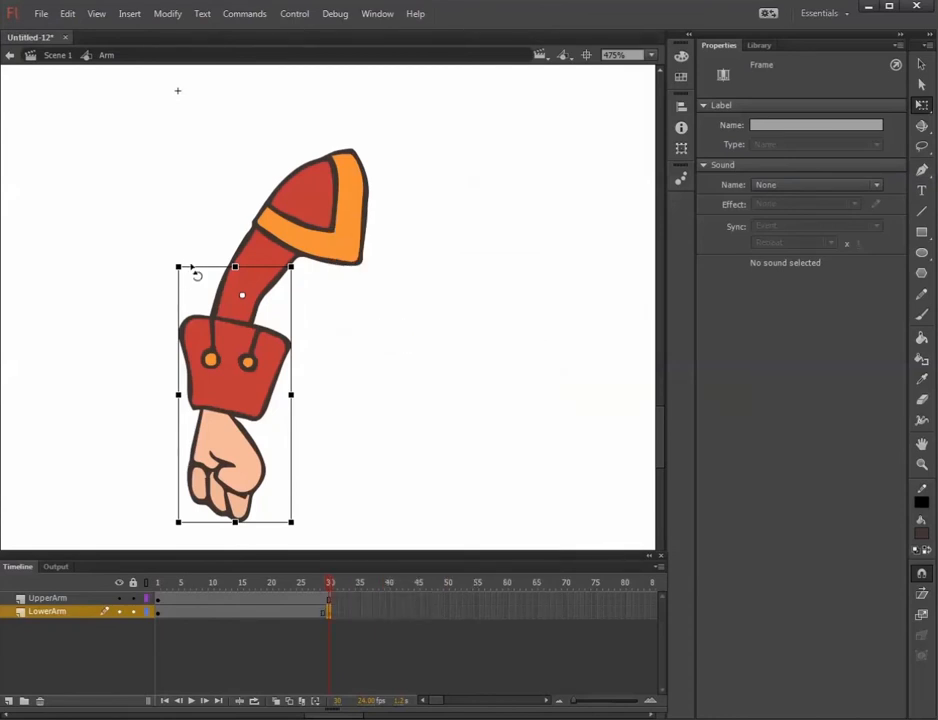
{"action": "left_click_drag", "start_coordinate": [194, 272], "coordinate": [190, 357]}
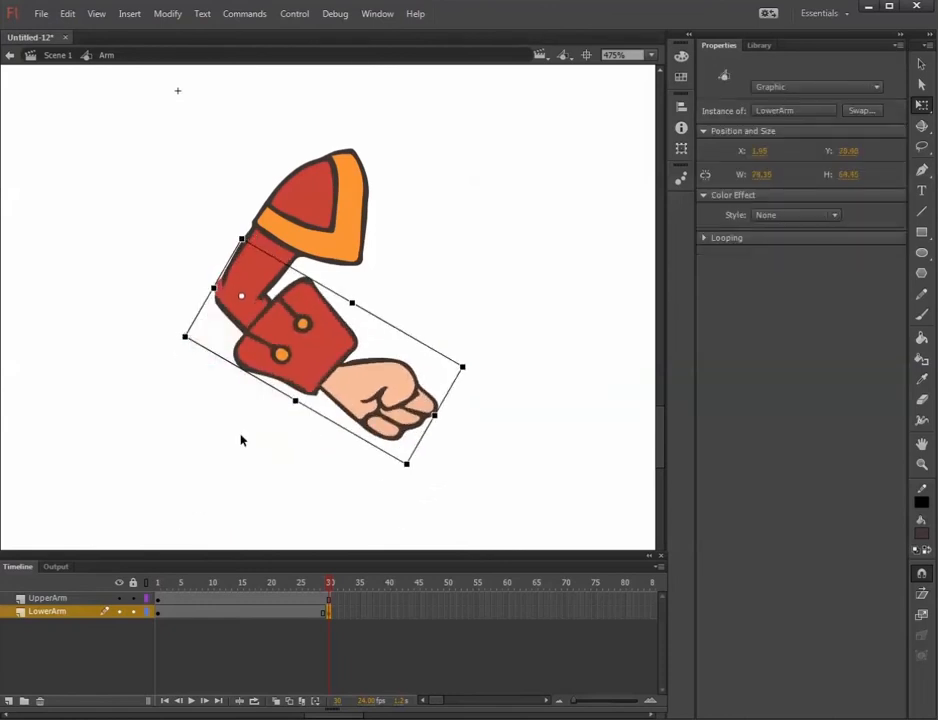
{"action": "left_click_drag", "start_coordinate": [328, 586], "coordinate": [337, 613]}
{"action": "left_click", "coordinate": [331, 613]}
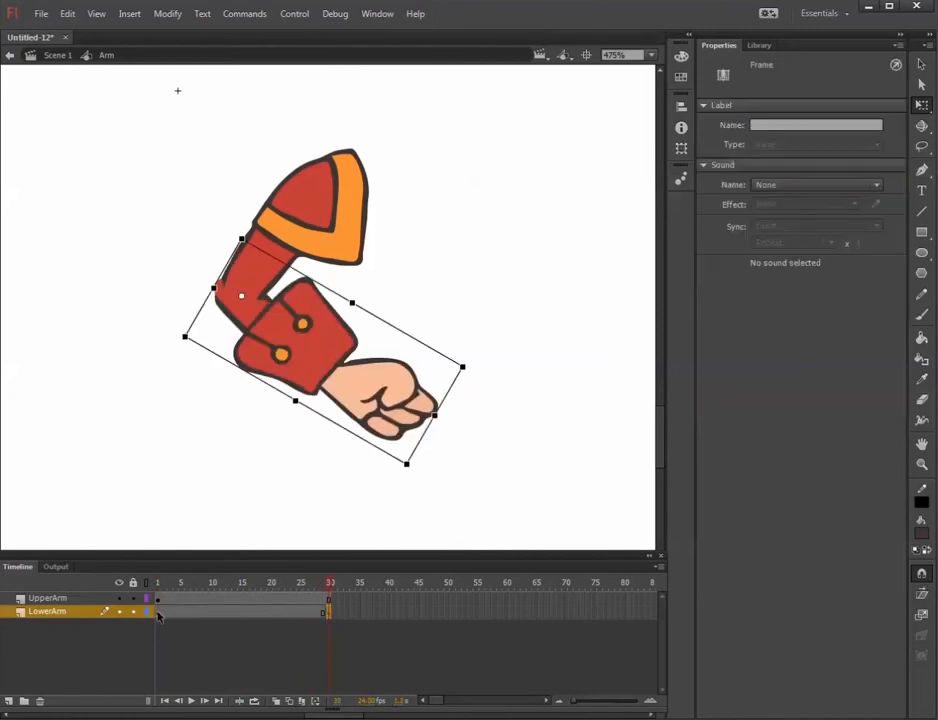
Create a classic tween between frames 1 and 30 of the LowerArm layer and scrub through the elbow bend.
{"action": "left_click", "coordinate": [209, 617]}
{"action": "right_click", "coordinate": [205, 618]}
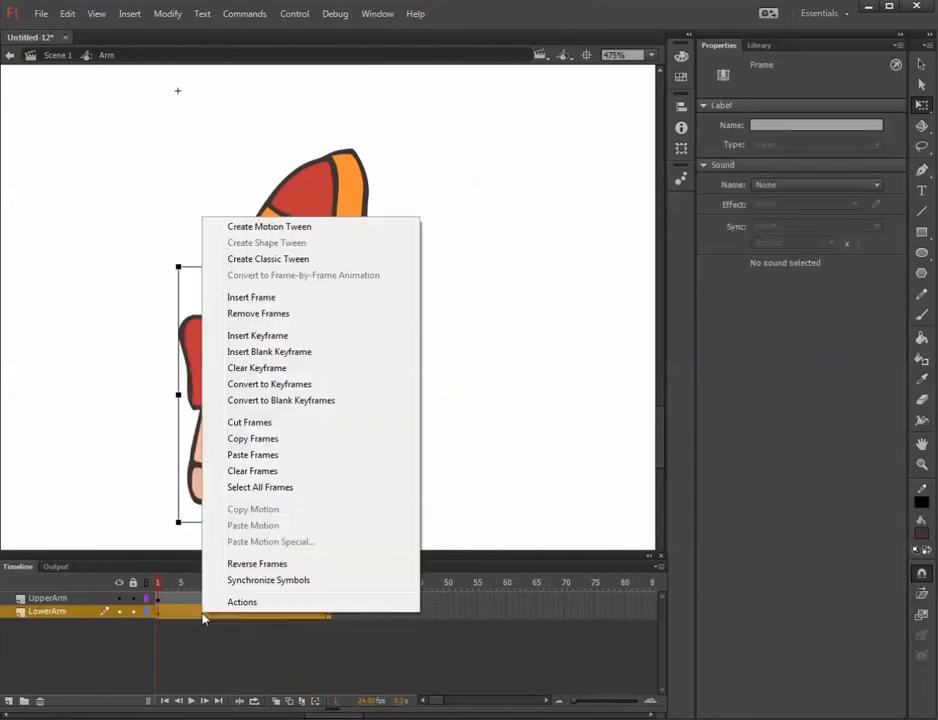
{"action": "left_click", "coordinate": [309, 263]}
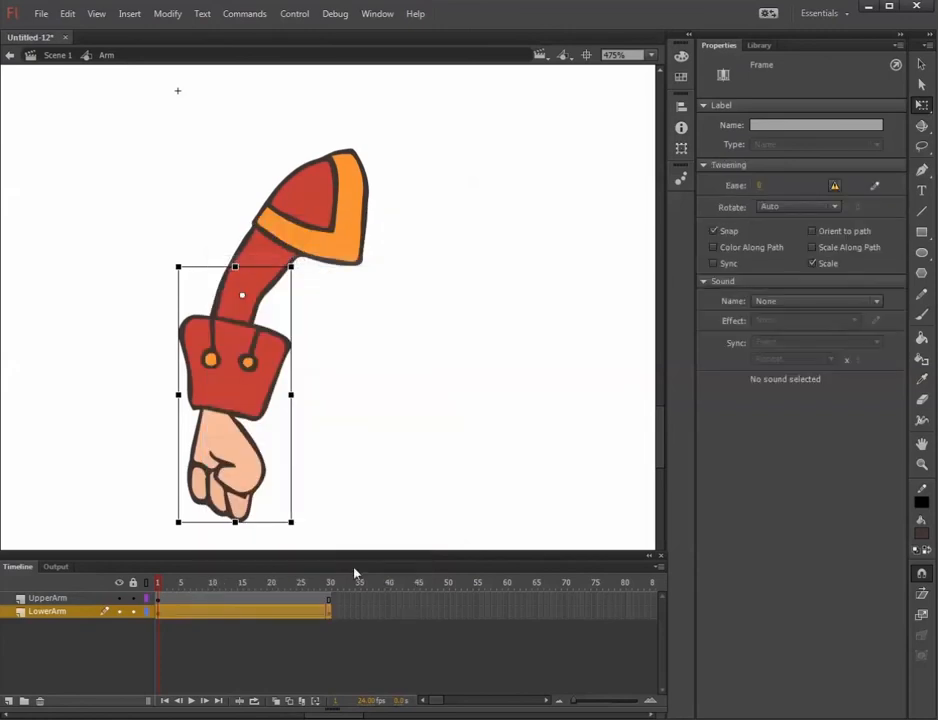
{"action": "left_click_drag", "start_coordinate": [214, 585], "coordinate": [43, 598]}
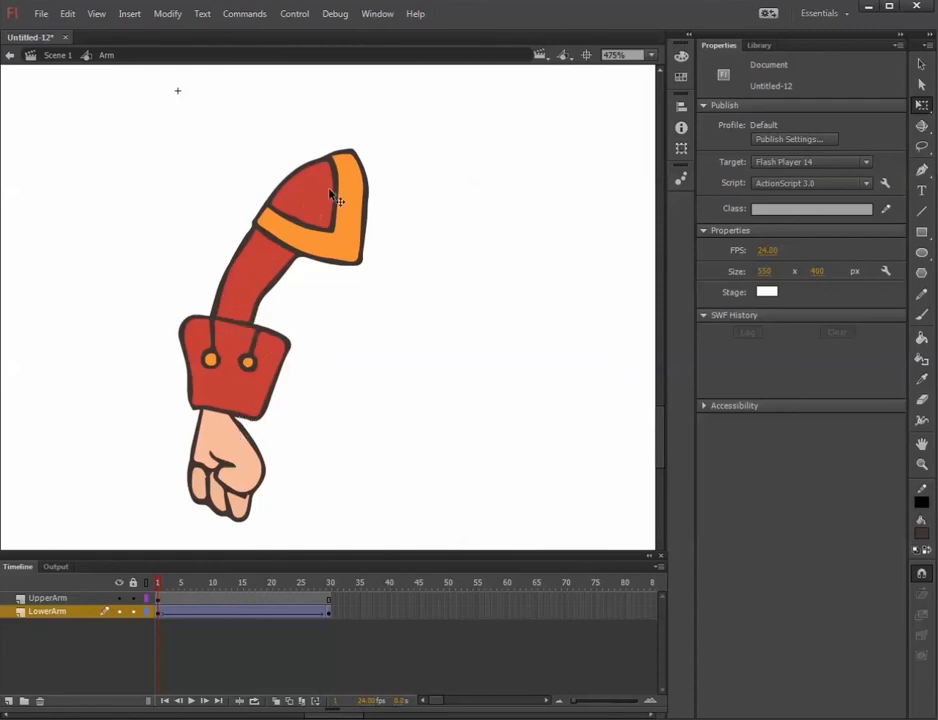
Return to Scene 1 and scrub through the main timeline to check the nested Arm animation.
{"action": "left_click", "coordinate": [45, 52]}
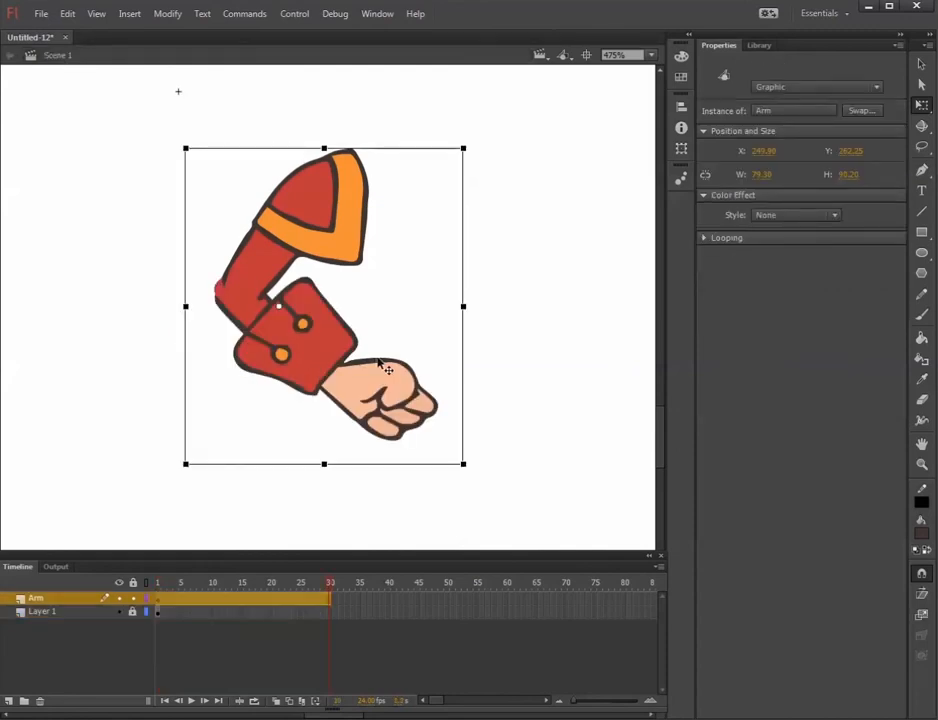
{"action": "mouse_move", "coordinate": [316, 600]}
{"action": "left_mouse_down"}
{"action": "mouse_move", "coordinate": [226, 588]}
{"action": "mouse_move", "coordinate": [311, 597]}
{"action": "left_mouse_up"}
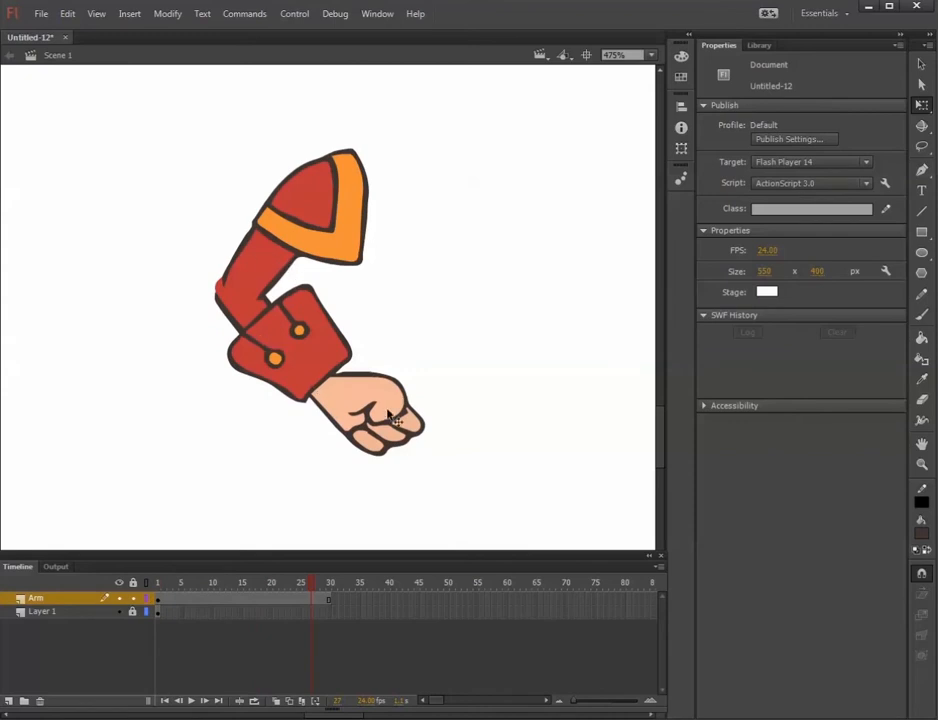
{"action": "left_click_drag", "start_coordinate": [316, 590], "coordinate": [136, 599]}
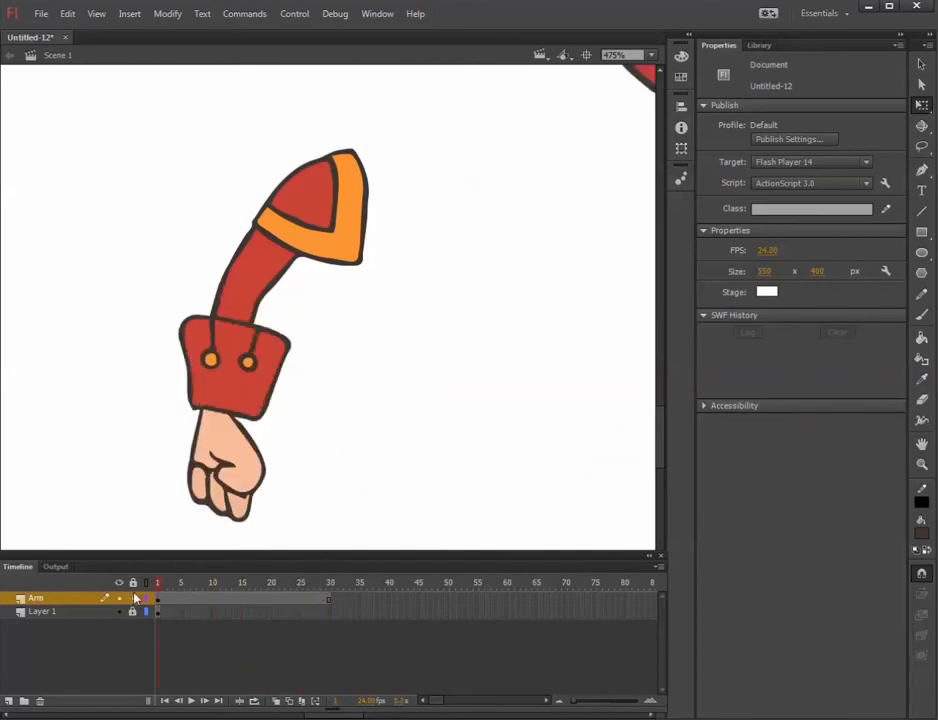
Move the Arm instance's transformation point up to the shoulder at frame 1.
{"action": "left_click", "coordinate": [316, 239]}
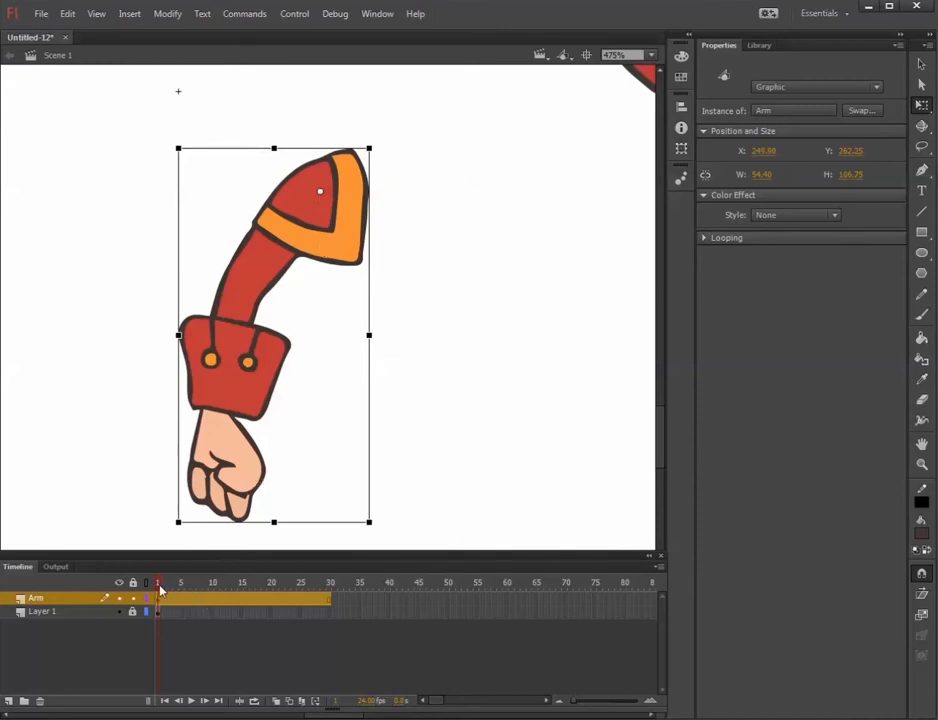
{"action": "mouse_move", "coordinate": [160, 590]}
{"action": "left_mouse_down"}
{"action": "mouse_move", "coordinate": [348, 585]}
{"action": "mouse_move", "coordinate": [159, 585]}
{"action": "left_mouse_up"}
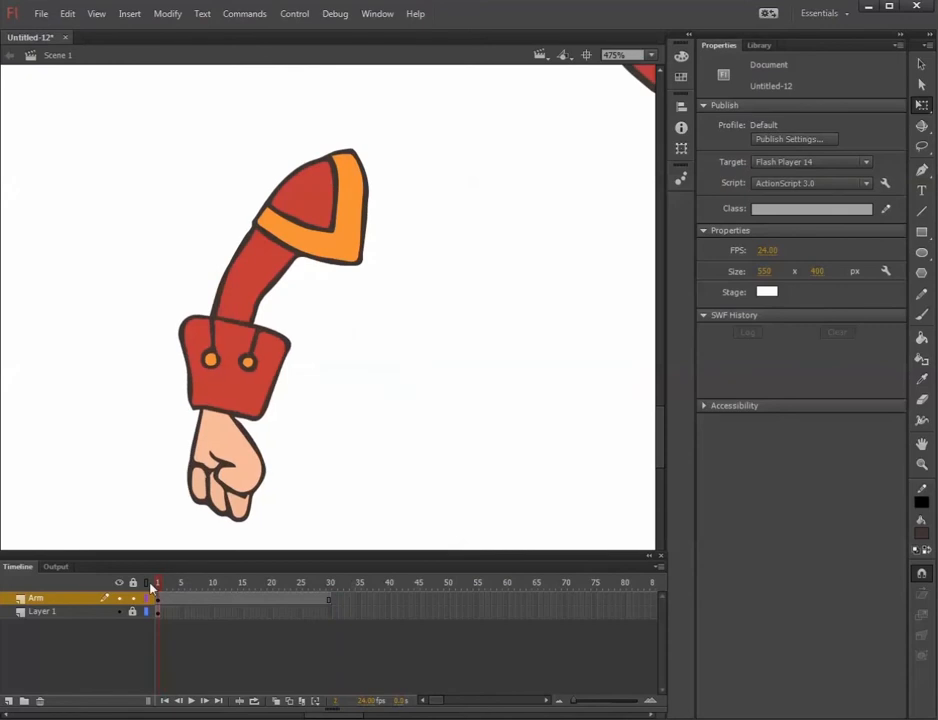
{"action": "left_click", "coordinate": [283, 205]}
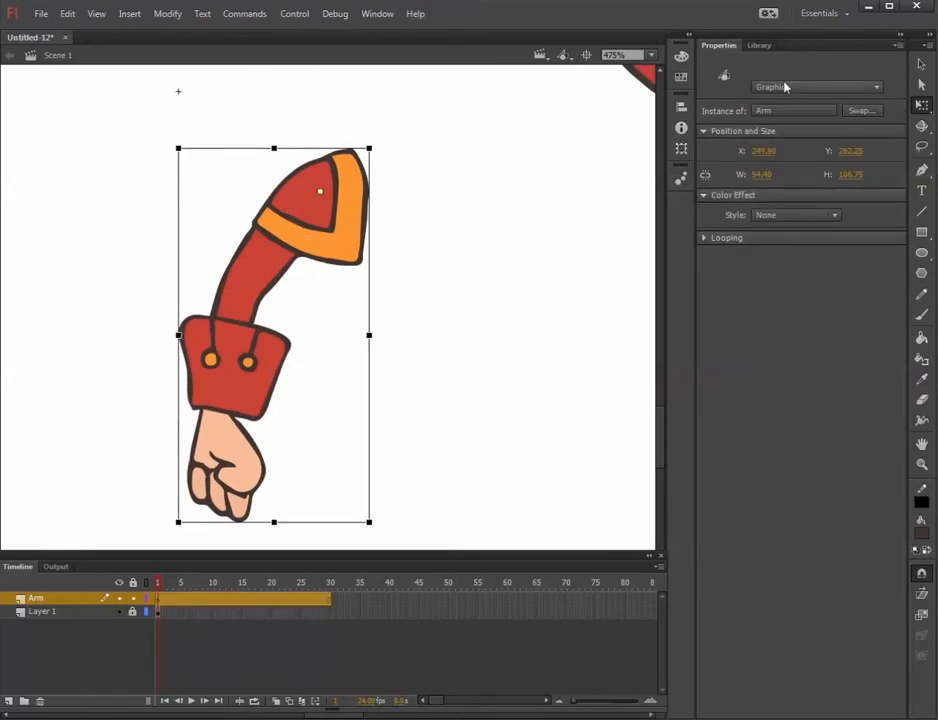
{"action": "left_click", "coordinate": [330, 601]}
{"action": "right_click", "coordinate": [330, 604]}
{"action": "left_click", "coordinate": [396, 287]}
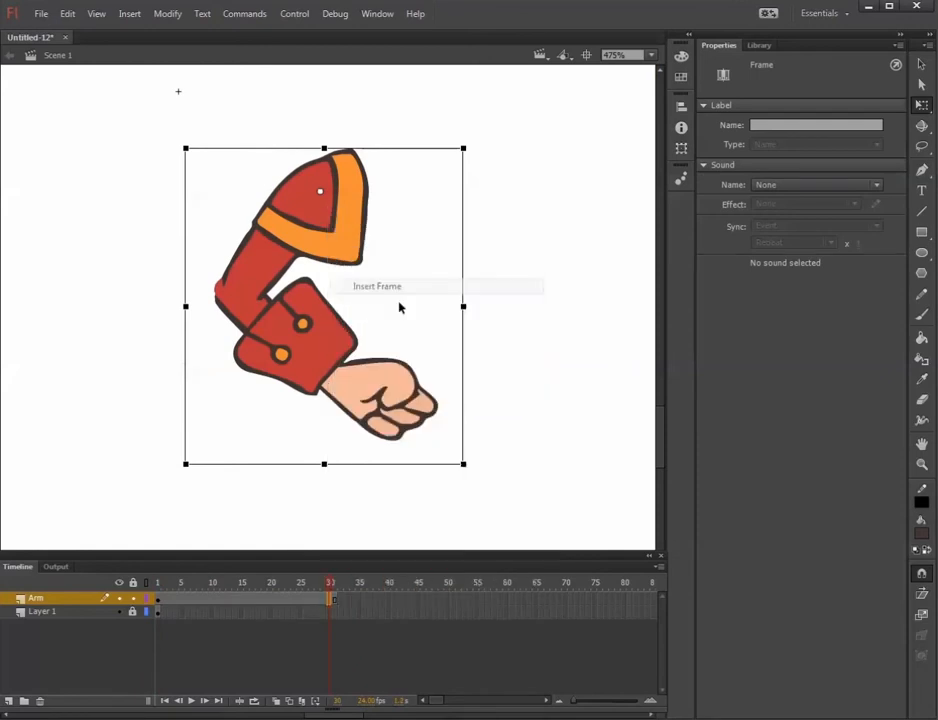
Insert a keyframe at frame 30 of the Arm layer and rotate the whole arm counterclockwise about the shoulder there.
{"action": "left_click", "coordinate": [330, 602]}
{"action": "right_click", "coordinate": [330, 602]}
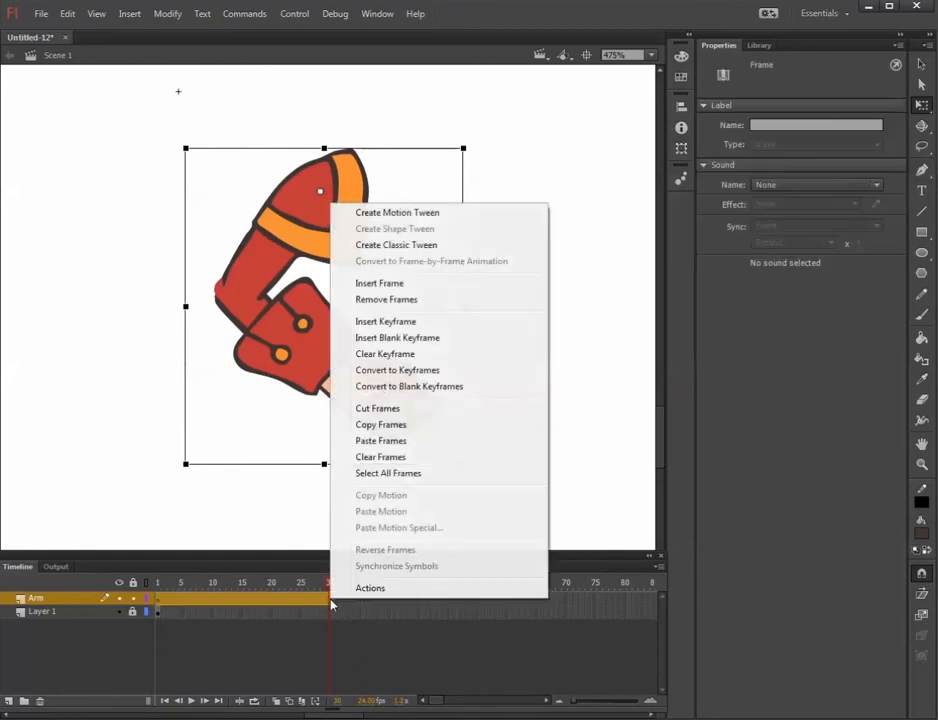
{"action": "left_click", "coordinate": [424, 331]}
{"action": "mouse_move", "coordinate": [328, 584]}
{"action": "left_mouse_down"}
{"action": "mouse_move", "coordinate": [158, 584]}
{"action": "mouse_move", "coordinate": [330, 592]}
{"action": "left_mouse_up"}
{"action": "left_click", "coordinate": [338, 255]}
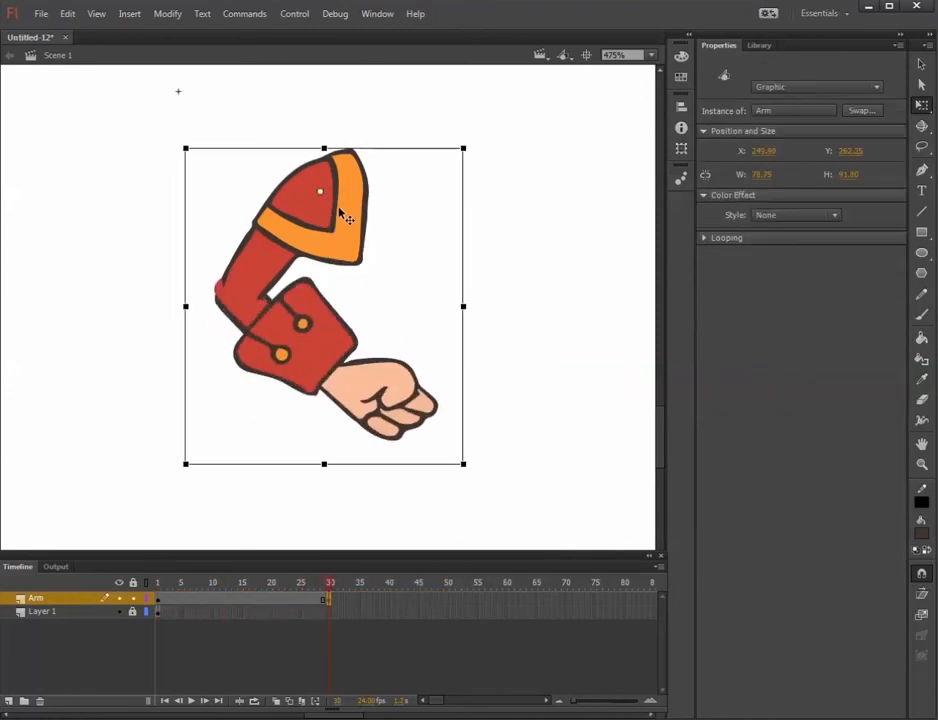
{"action": "left_click_drag", "start_coordinate": [184, 147], "coordinate": [191, 252]}
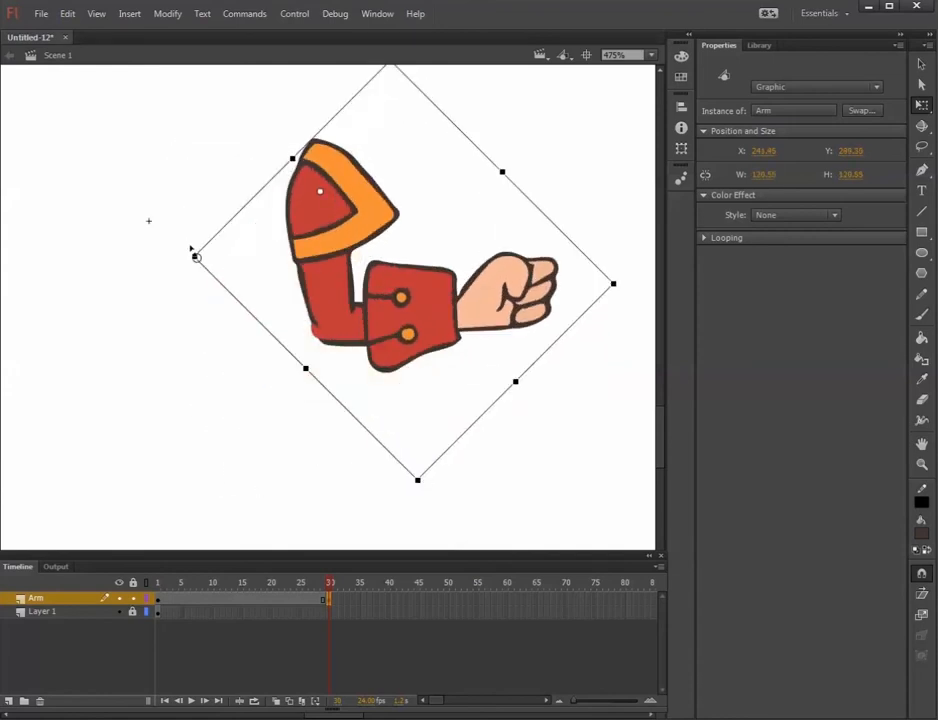
Create a classic tween between the keyframes at frames 1 and 30 of the Arm layer.
{"action": "left_click_drag", "start_coordinate": [329, 584], "coordinate": [160, 600]}
{"action": "left_click", "coordinate": [157, 599]}
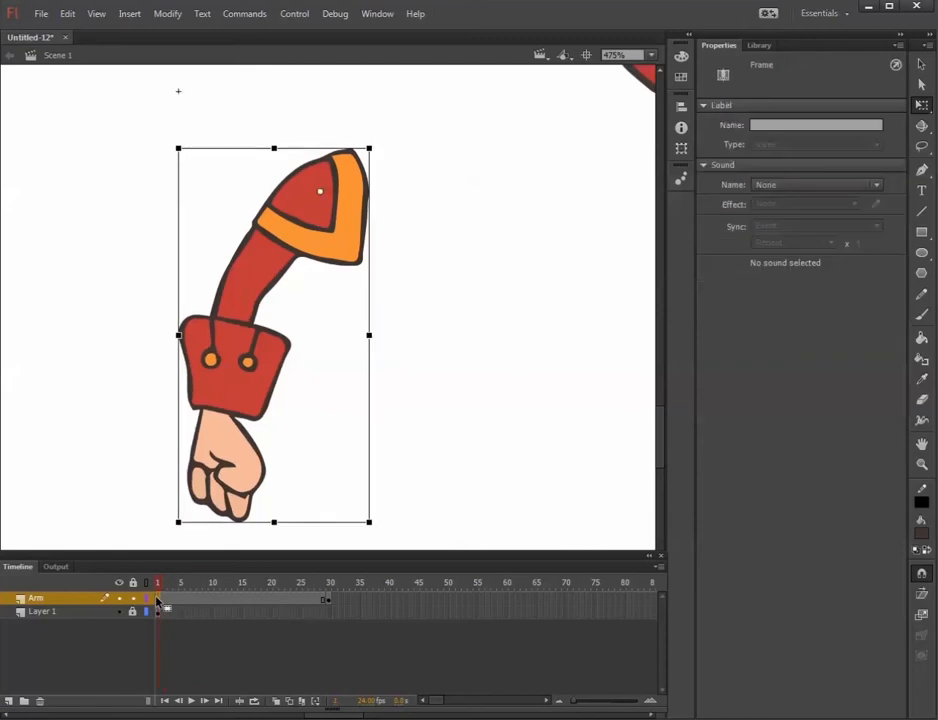
{"action": "mouse_move", "coordinate": [157, 588]}
{"action": "left_mouse_down"}
{"action": "mouse_move", "coordinate": [325, 590]}
{"action": "mouse_move", "coordinate": [163, 603]}
{"action": "left_mouse_up"}
{"action": "left_click", "coordinate": [329, 600]}
{"action": "right_click", "coordinate": [188, 603]}
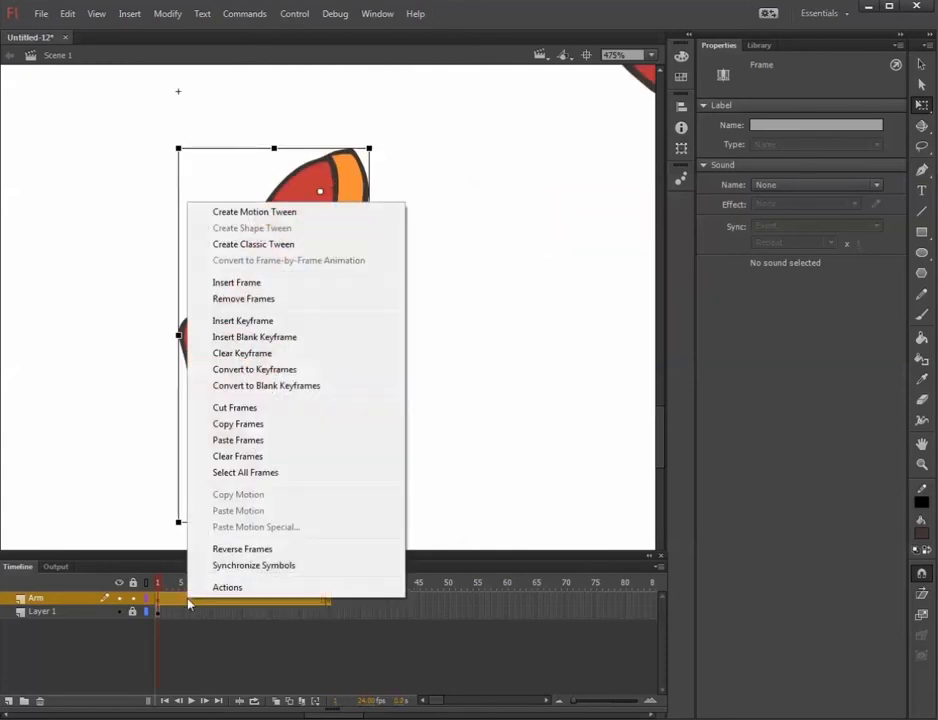
{"action": "left_click", "coordinate": [299, 246]}
Scrub through the Arm layer's tween to examine the combined shoulder swing and elbow bend.
{"action": "left_click_drag", "start_coordinate": [165, 586], "coordinate": [84, 611]}
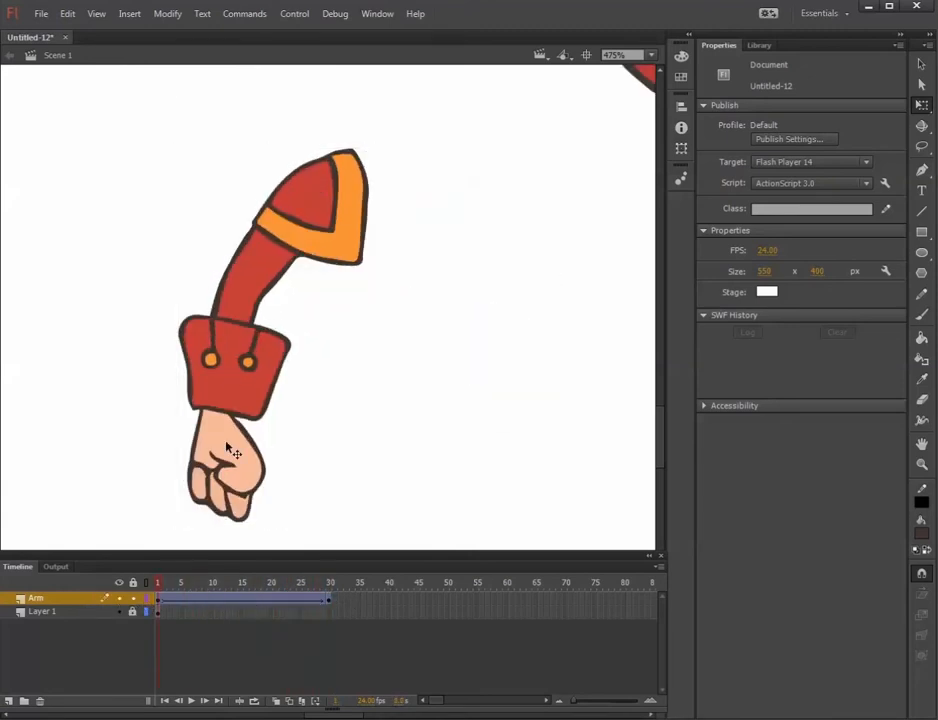
{"action": "left_click_drag", "start_coordinate": [170, 582], "coordinate": [122, 590]}
{"action": "mouse_move", "coordinate": [184, 586]}
{"action": "left_mouse_down"}
{"action": "mouse_move", "coordinate": [176, 584]}
{"action": "mouse_move", "coordinate": [306, 580]}
{"action": "mouse_move", "coordinate": [181, 581]}
{"action": "left_mouse_up"}
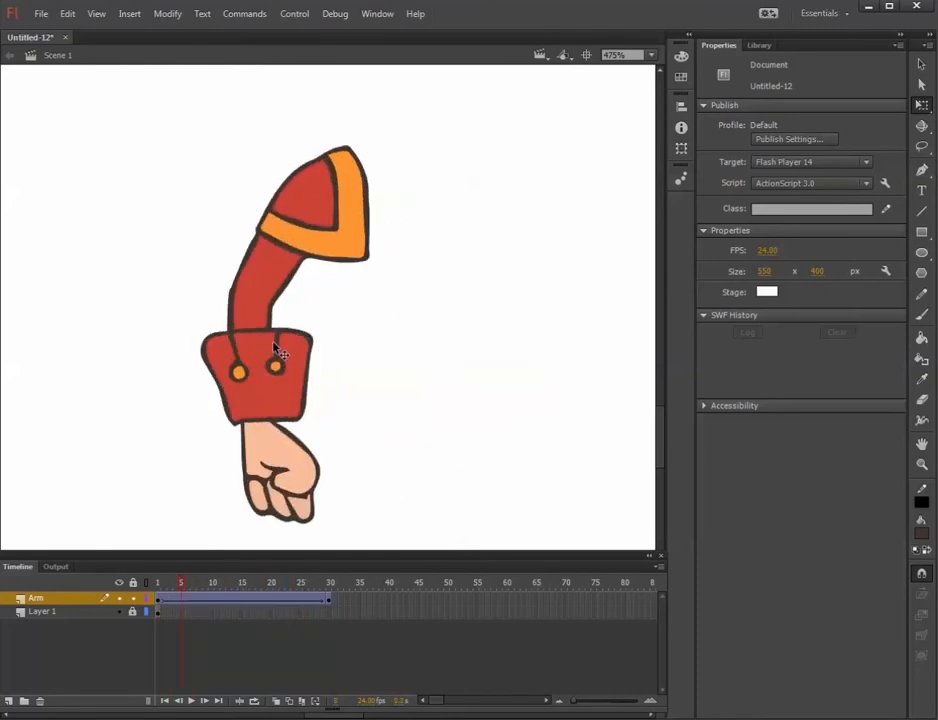
{"action": "left_click_drag", "start_coordinate": [179, 587], "coordinate": [410, 595]}
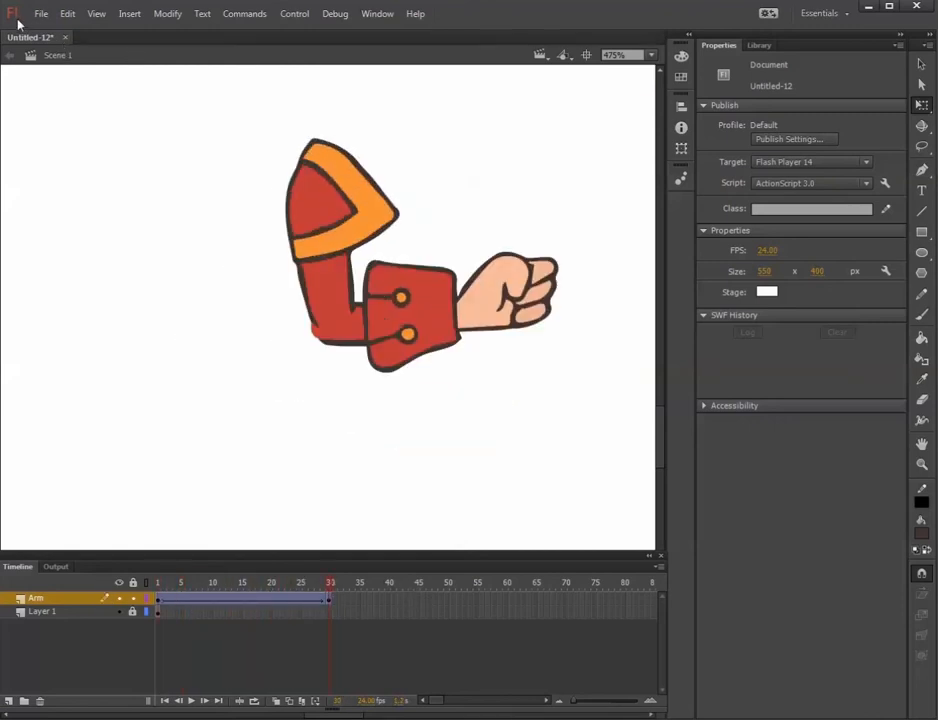
Close the Untitled-12 document without saving and open the recent file King_Assembled.fla.
{"action": "left_click", "coordinate": [65, 38]}
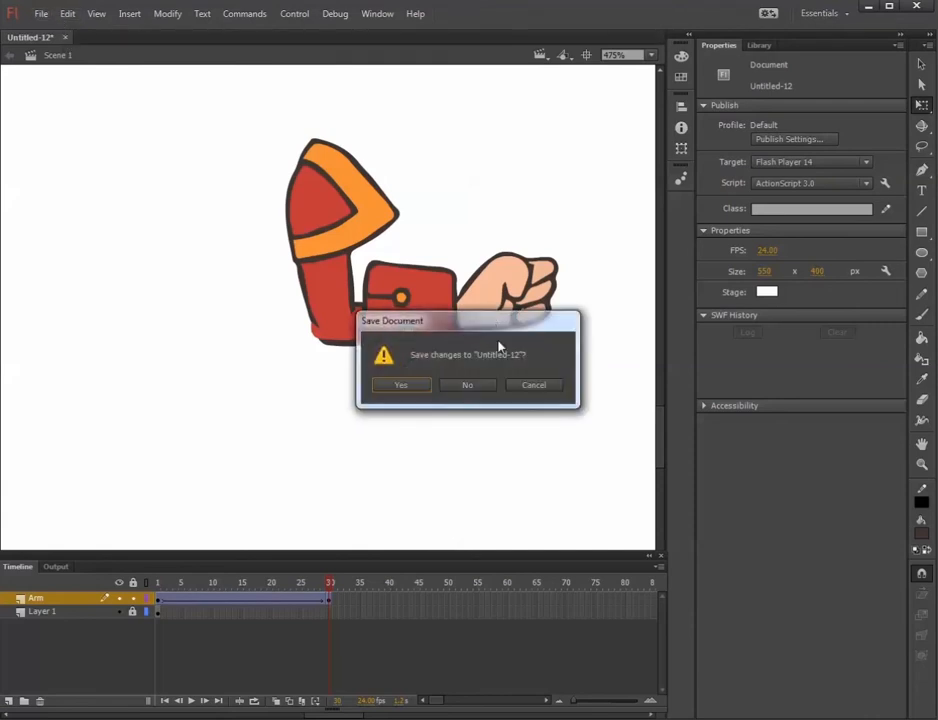
{"action": "left_click", "coordinate": [467, 385]}
{"action": "left_click", "coordinate": [38, 14]}
{"action": "mouse_move", "coordinate": [137, 85]}
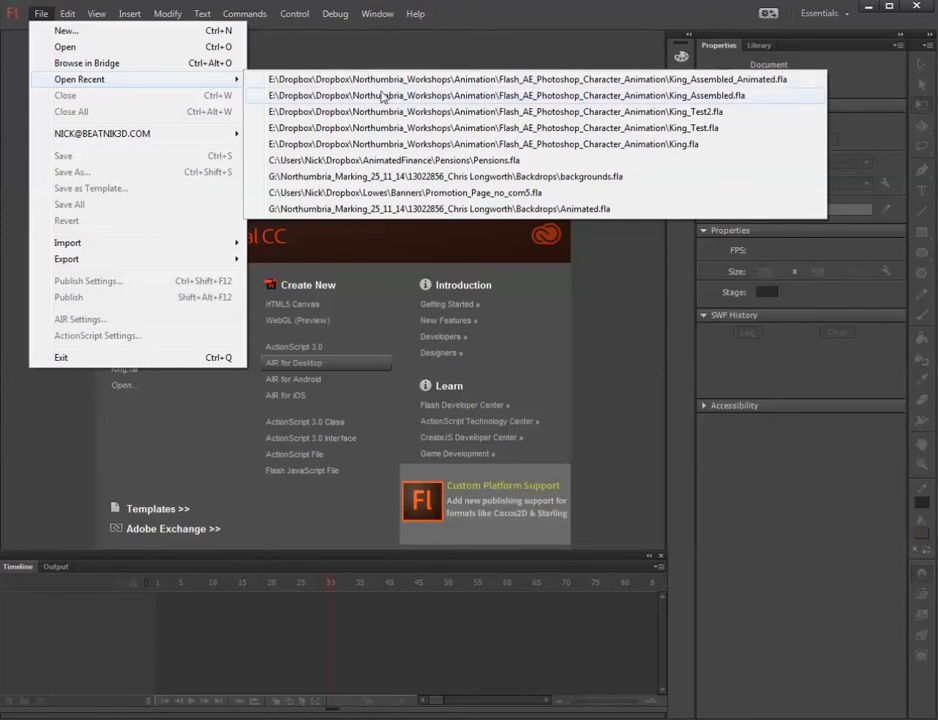
{"action": "left_click", "coordinate": [381, 96]}
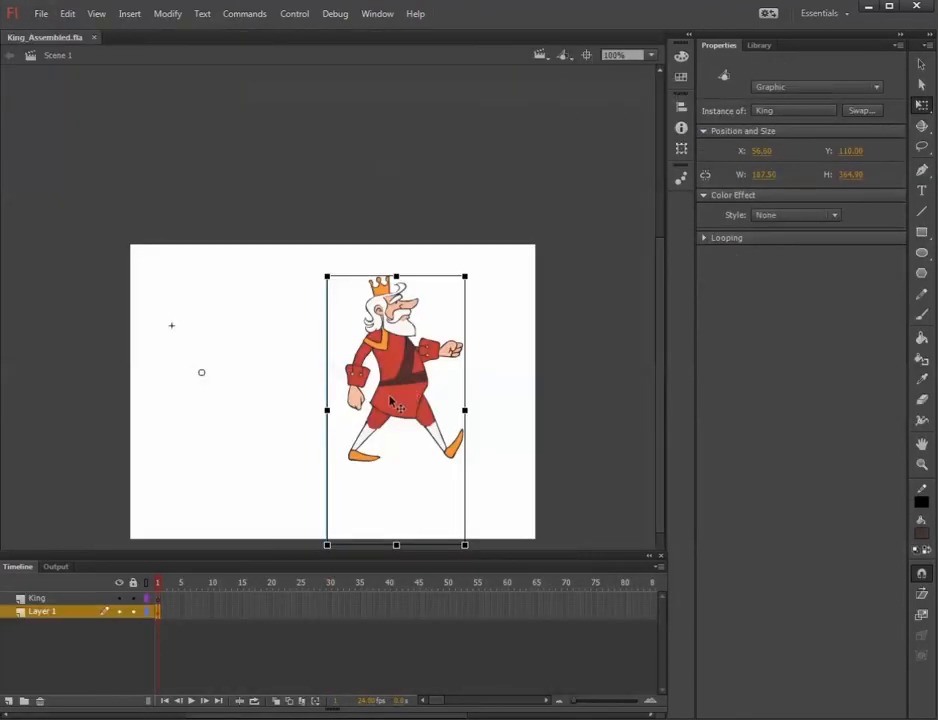
Enter the King symbol and examine which body part sits on each of its layers.
{"action": "scroll", "coordinate": [347, 343], "scroll_direction": "up", "scroll_amount": 3}
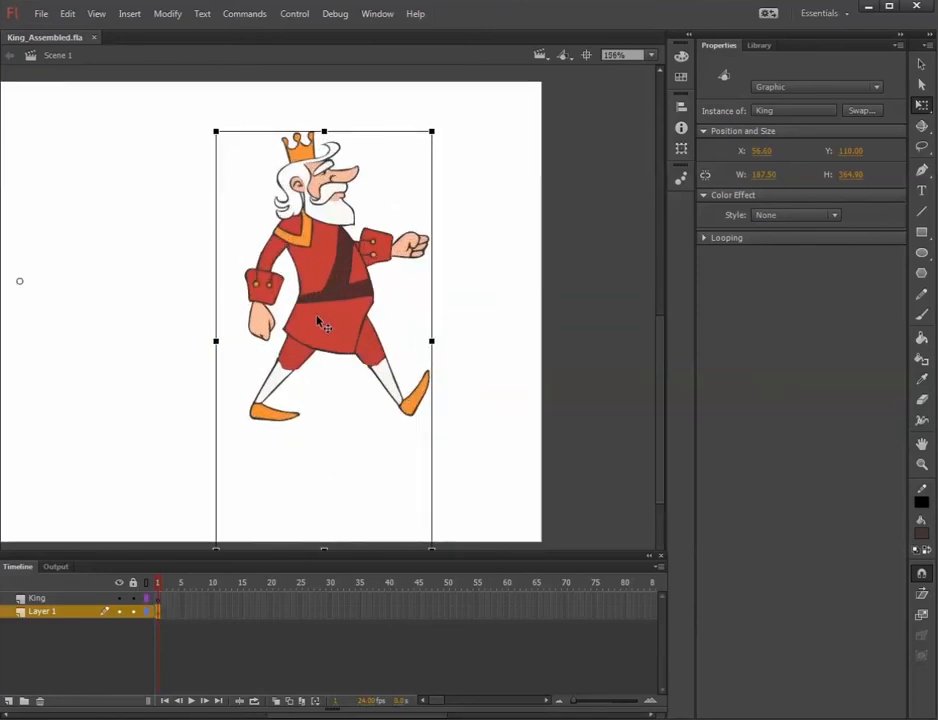
{"action": "double_click", "coordinate": [318, 320]}
{"action": "left_click", "coordinate": [50, 666]}
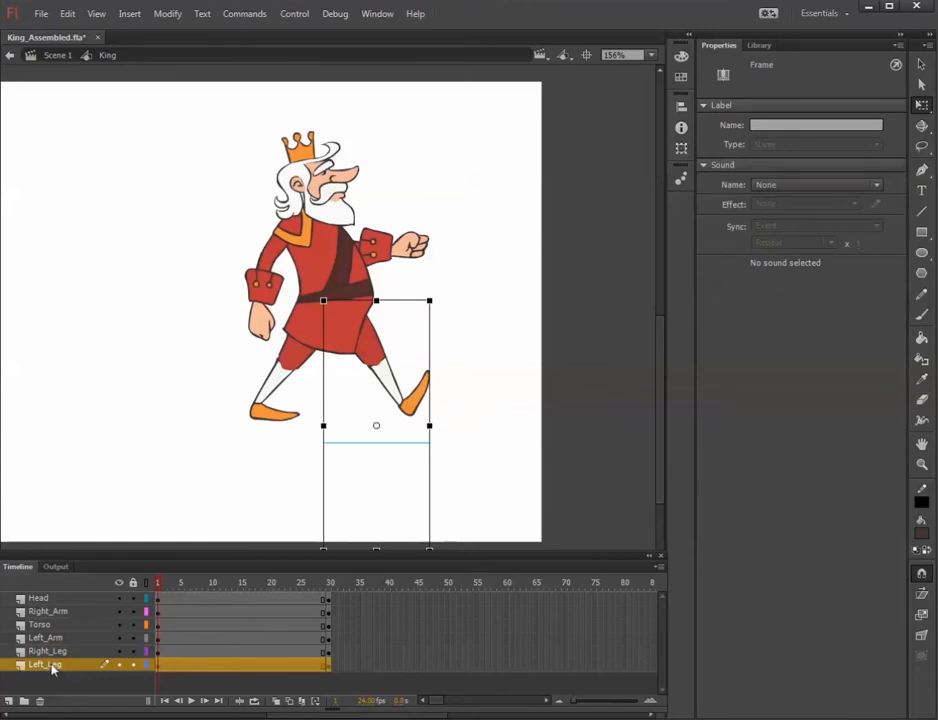
{"action": "left_click", "coordinate": [48, 651]}
{"action": "left_click", "coordinate": [48, 638]}
{"action": "left_click", "coordinate": [52, 611]}
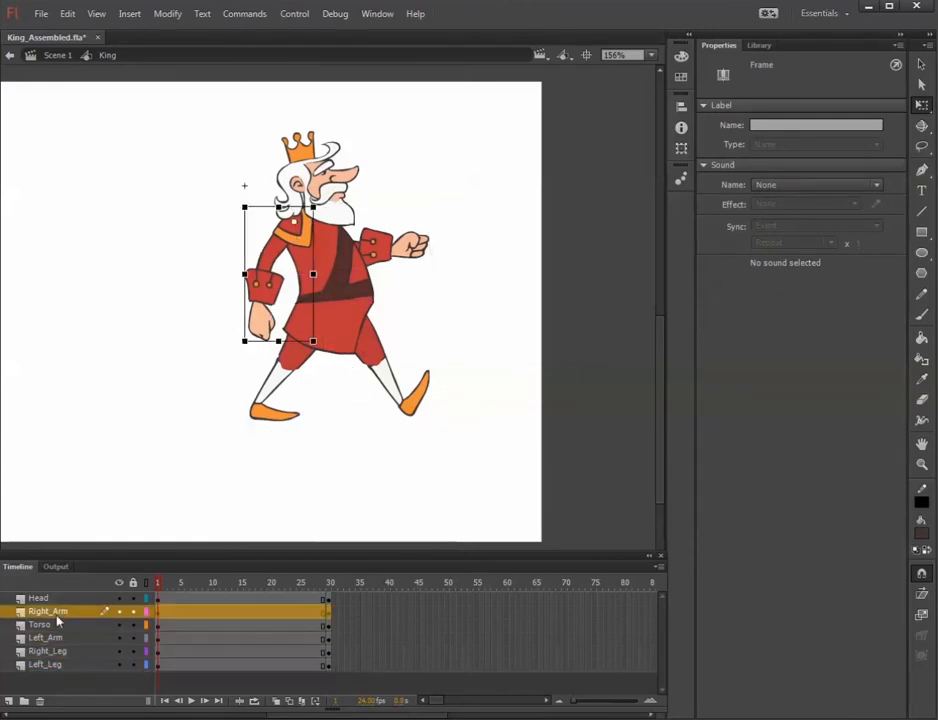
{"action": "left_click", "coordinate": [70, 598]}
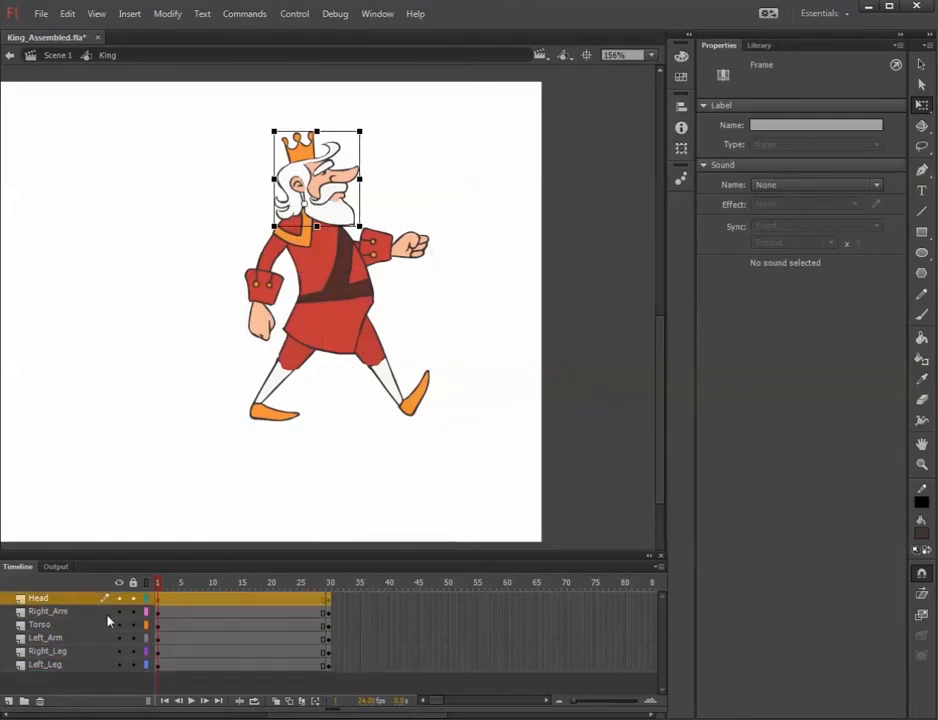
{"action": "left_click", "coordinate": [58, 624]}
{"action": "left_click", "coordinate": [58, 638]}
{"action": "left_click", "coordinate": [58, 651]}
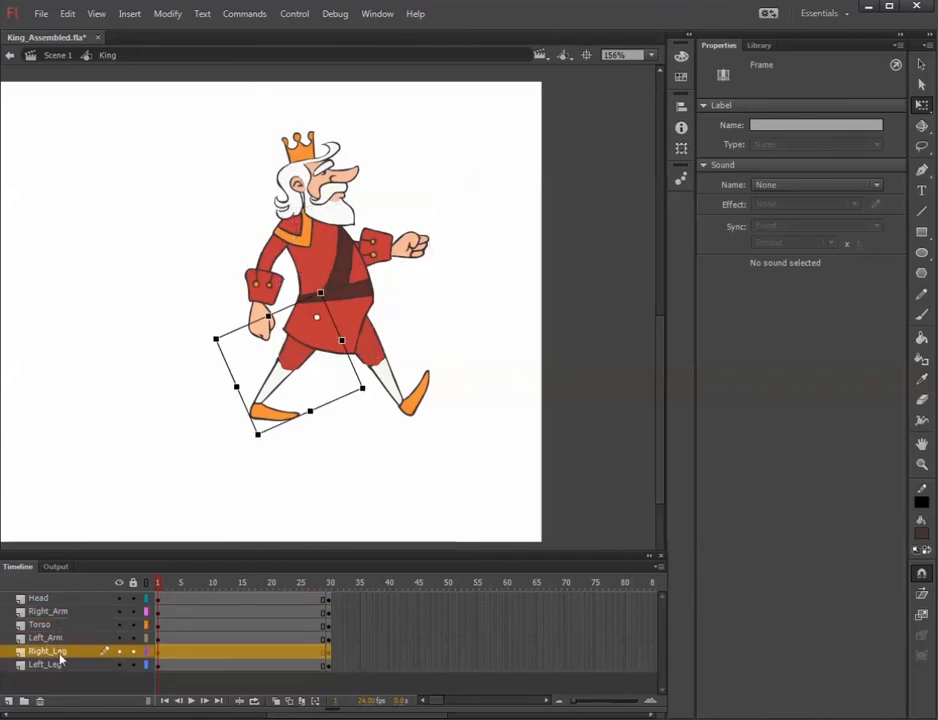
Enter the king's Right_Shoulder symbol and examine its upper and lower arm pieces and their timeline.
{"action": "left_click", "coordinate": [262, 248]}
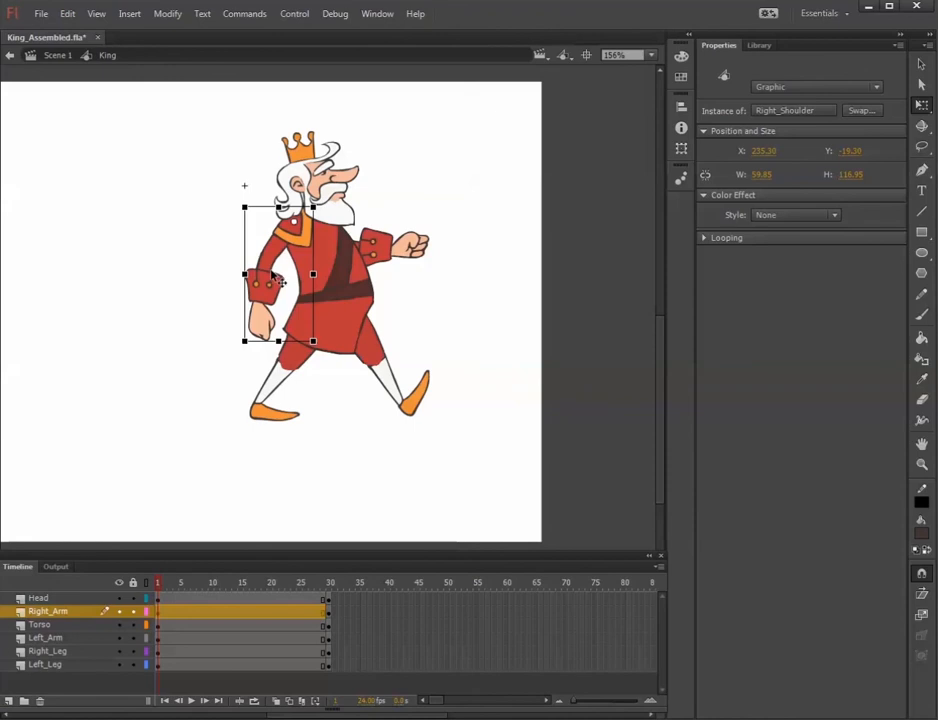
{"action": "double_click", "coordinate": [276, 284]}
{"action": "left_click", "coordinate": [262, 276]}
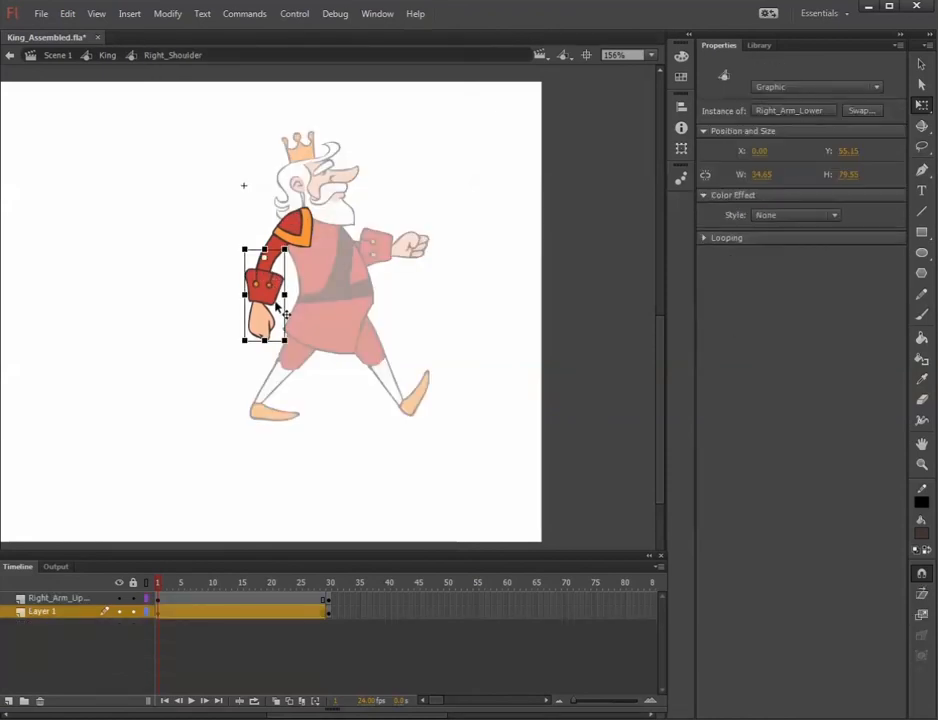
{"action": "key", "text": "ctrl+equal"}
{"action": "left_click", "coordinate": [170, 231]}
{"action": "left_click_drag", "start_coordinate": [218, 241], "coordinate": [207, 325]}
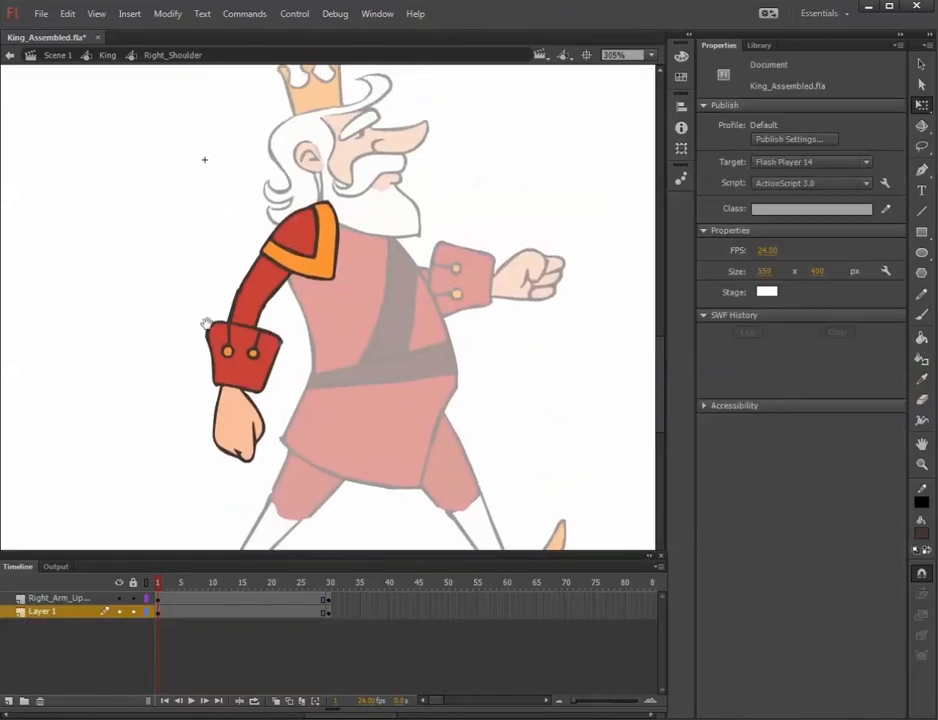
{"action": "left_click", "coordinate": [260, 350]}
{"action": "left_click", "coordinate": [267, 250]}
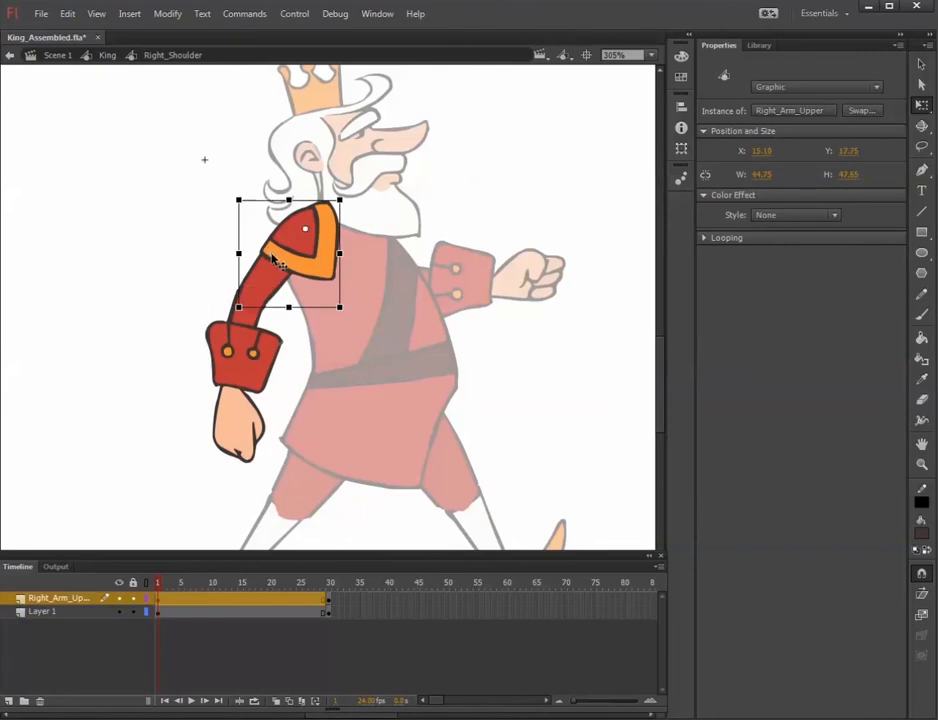
{"action": "left_click", "coordinate": [238, 345]}
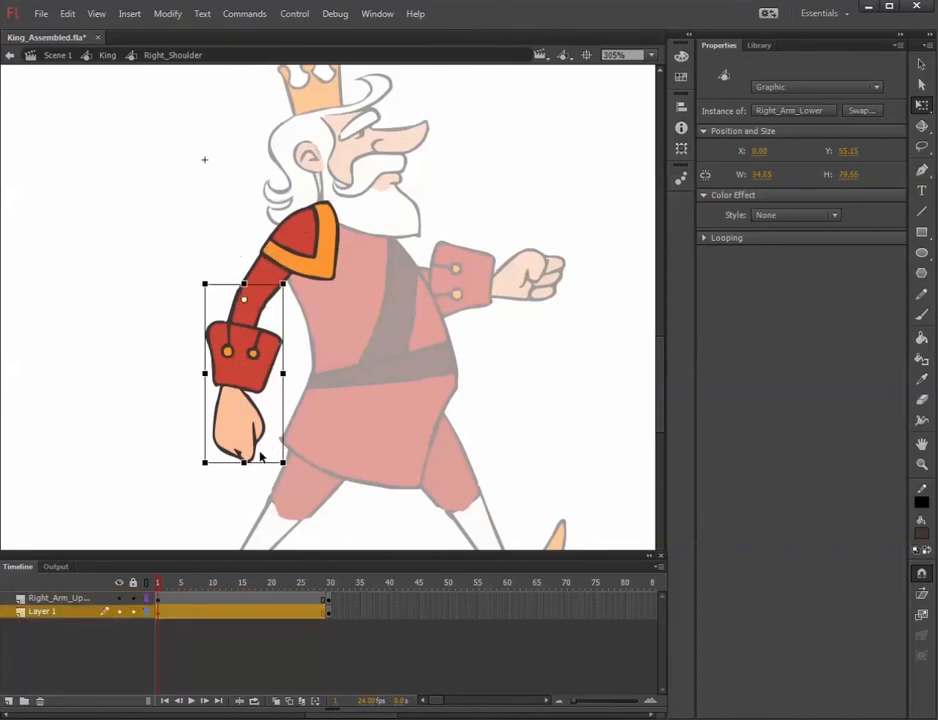
{"action": "left_click_drag", "start_coordinate": [177, 590], "coordinate": [200, 577]}
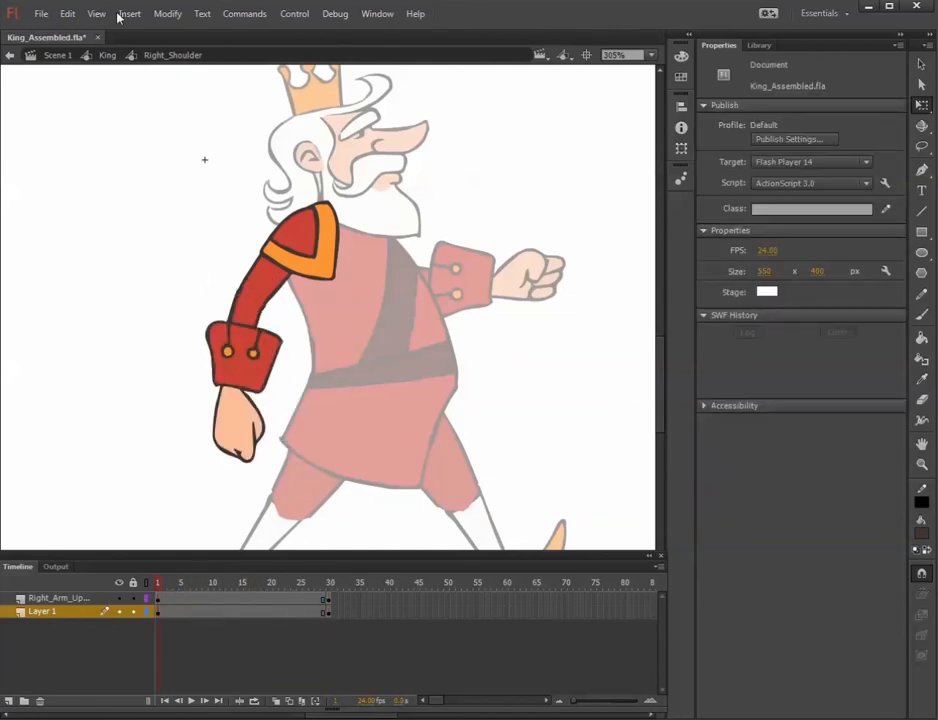
Close King_Assembled.fla without saving and open the recent file King_Assembled_Animated.fla.
{"action": "left_click", "coordinate": [98, 38]}
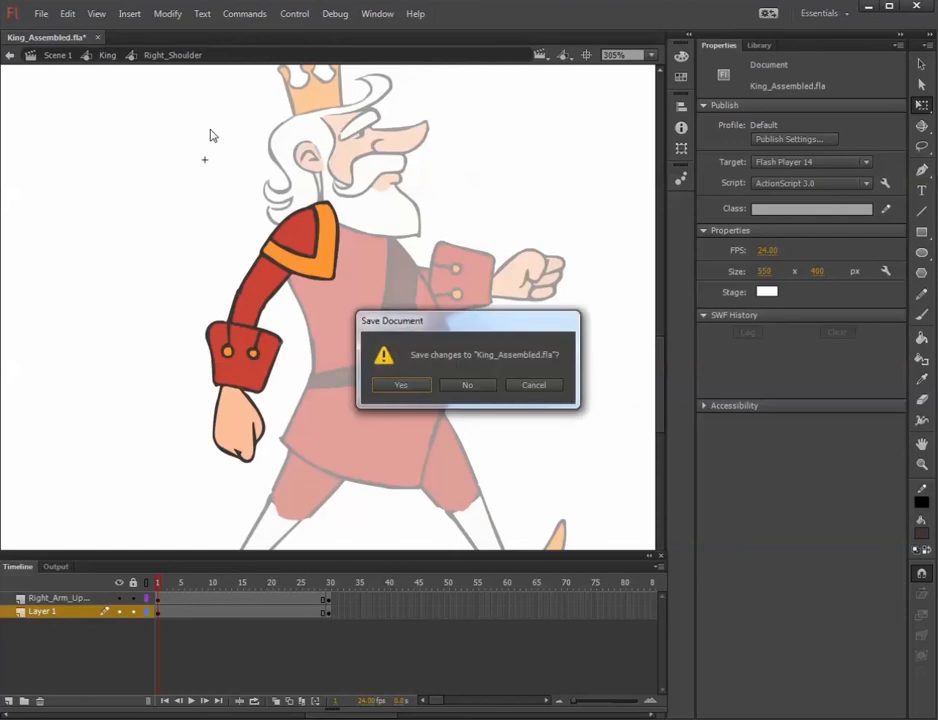
{"action": "left_click", "coordinate": [474, 386]}
{"action": "left_click", "coordinate": [41, 14]}
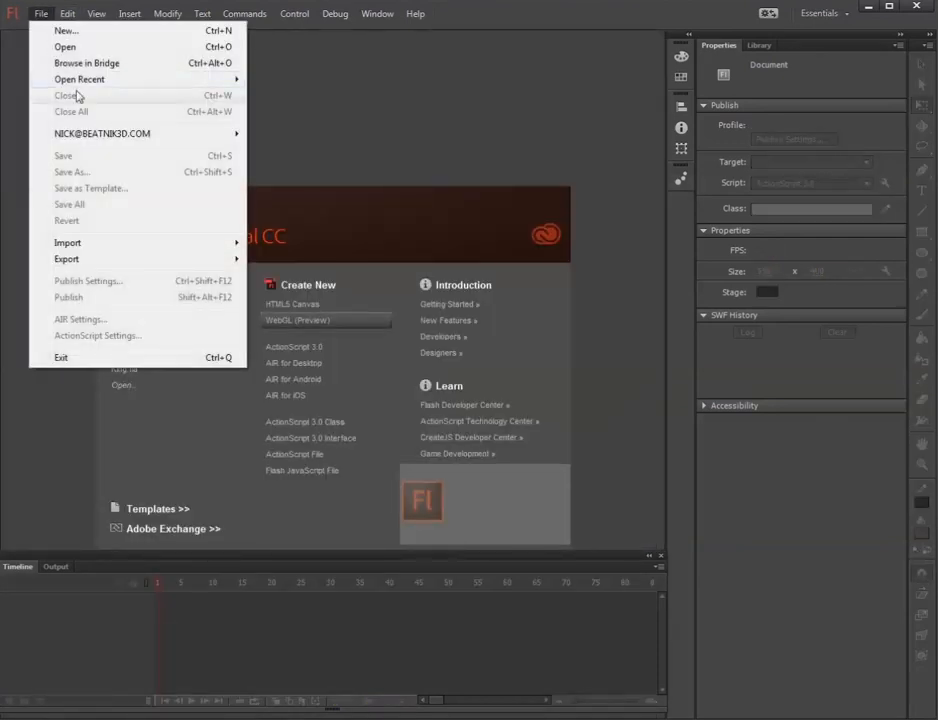
{"action": "mouse_move", "coordinate": [200, 82]}
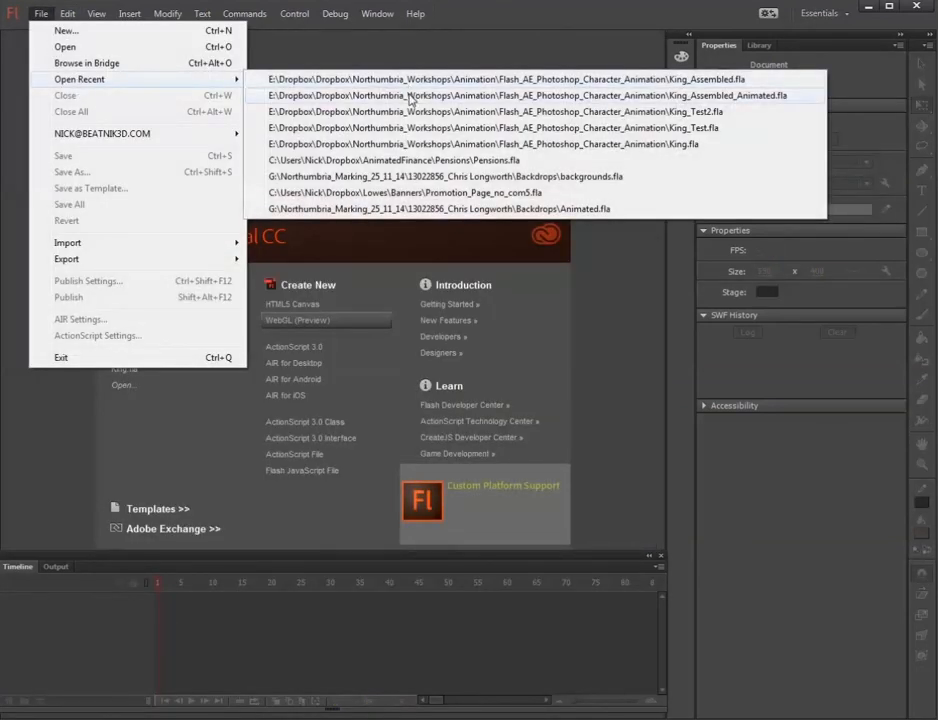
{"action": "left_click", "coordinate": [410, 96]}
{"action": "left_click", "coordinate": [465, 404]}
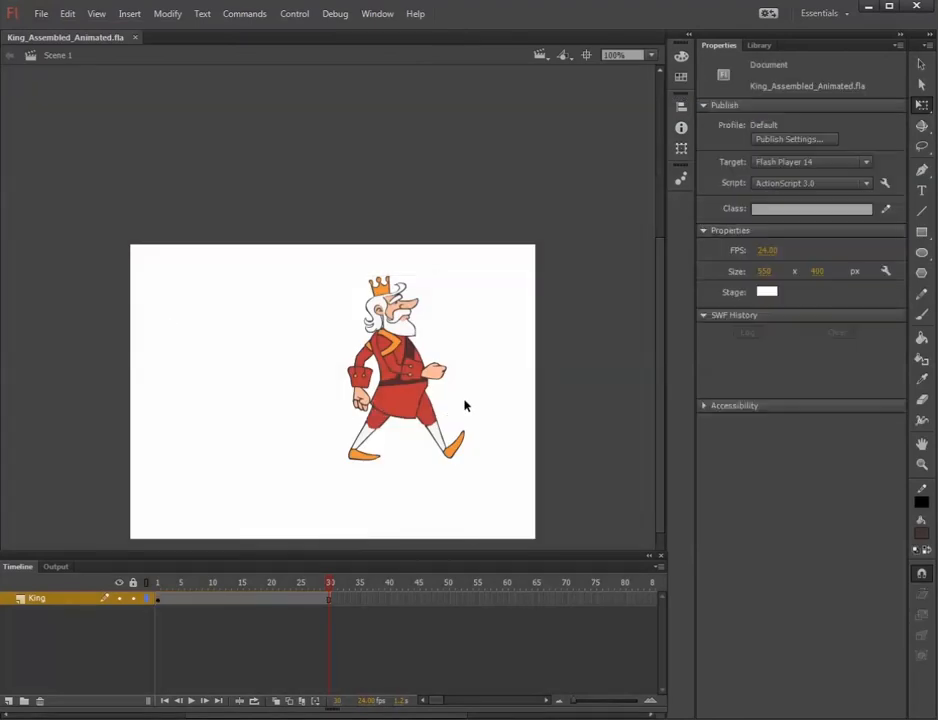
Scrub back and forth through the main timeline's 30 frames to examine the king's walk cycle.
{"action": "scroll", "coordinate": [465, 404], "scroll_direction": "up", "scroll_amount": 4}
{"action": "left_click_drag", "start_coordinate": [482, 395], "coordinate": [415, 341]}
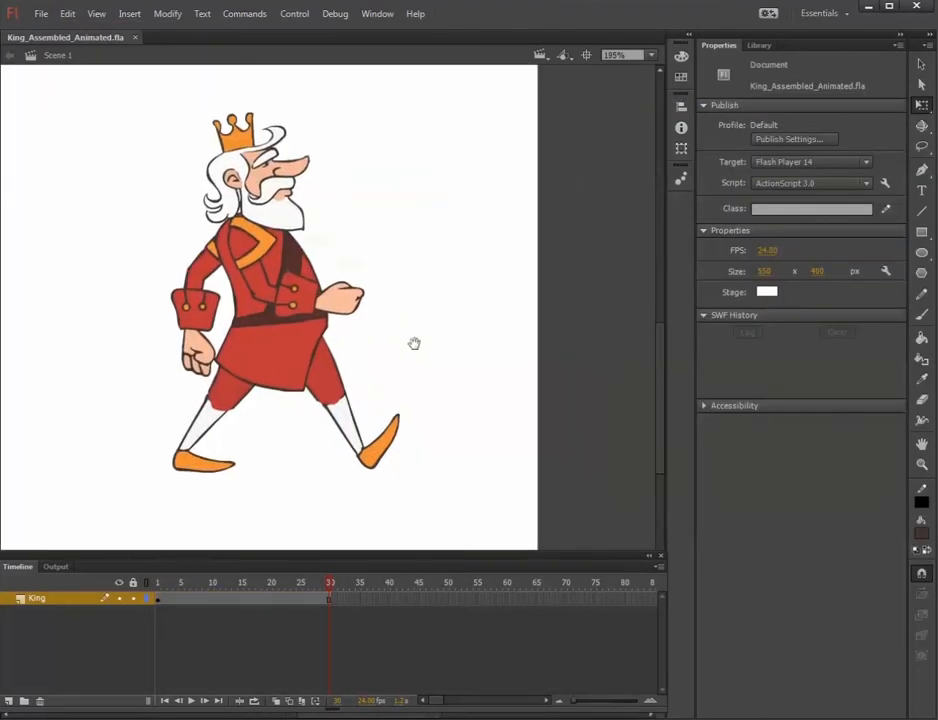
{"action": "left_click_drag", "start_coordinate": [330, 582], "coordinate": [164, 598]}
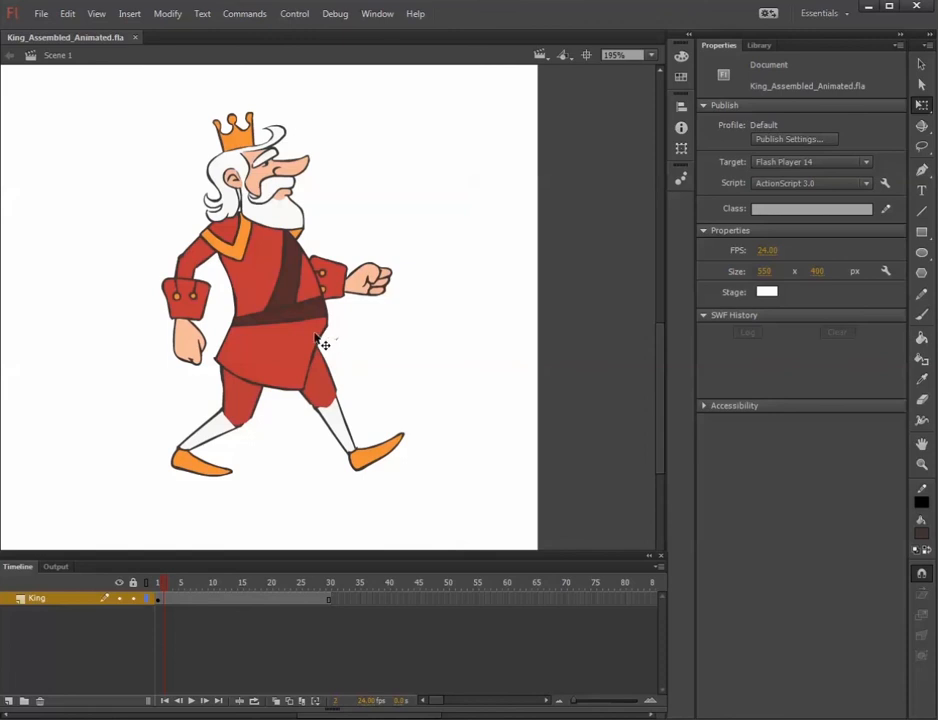
{"action": "left_click_drag", "start_coordinate": [155, 584], "coordinate": [274, 588]}
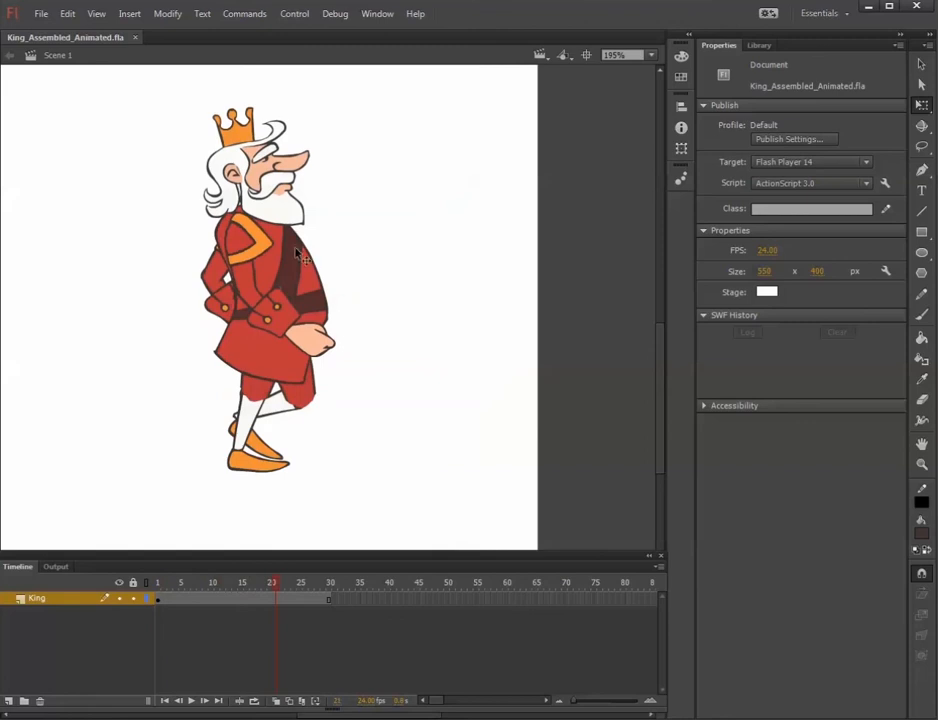
{"action": "left_click_drag", "start_coordinate": [190, 584], "coordinate": [365, 595]}
Enter the King symbol and scrub its timeline to examine how each body-part layer's tweens drive the walk.
{"action": "double_click", "coordinate": [296, 305]}
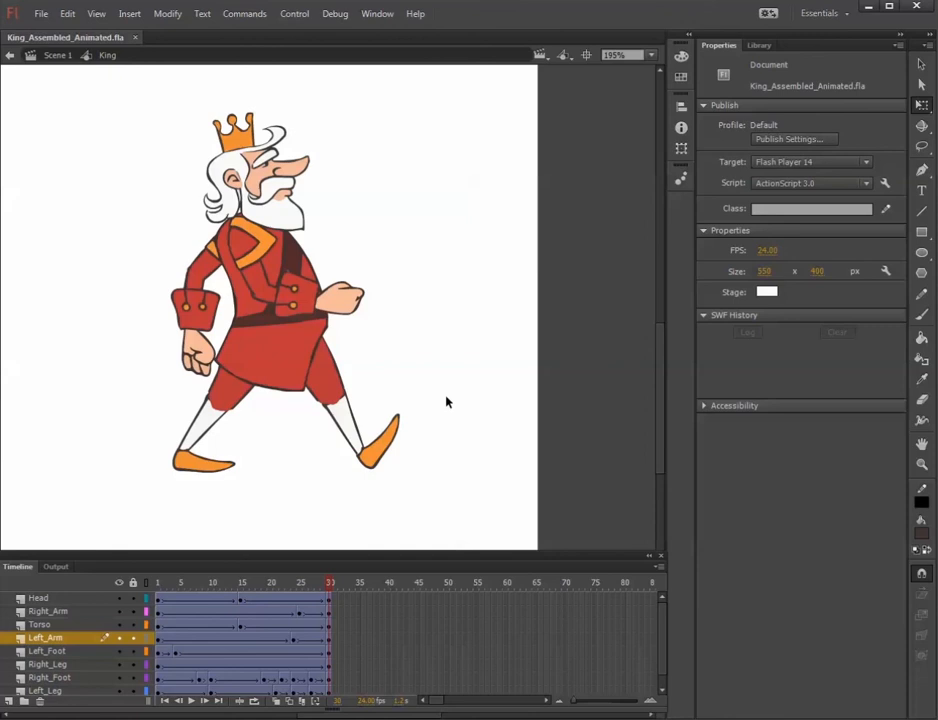
{"action": "left_click_drag", "start_coordinate": [330, 587], "coordinate": [160, 590]}
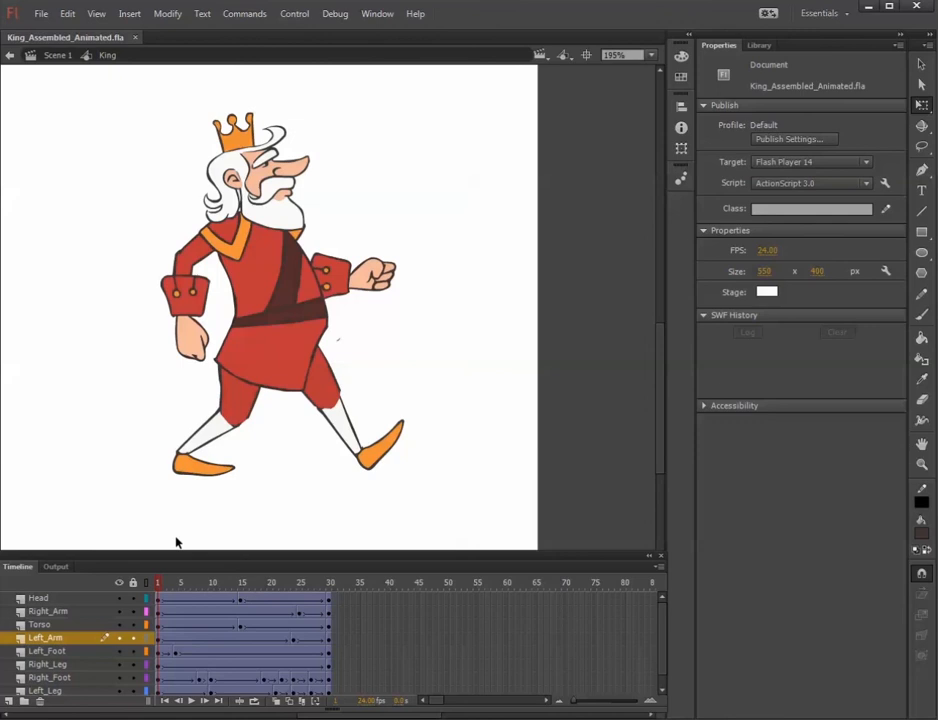
{"action": "left_click_drag", "start_coordinate": [178, 582], "coordinate": [343, 585]}
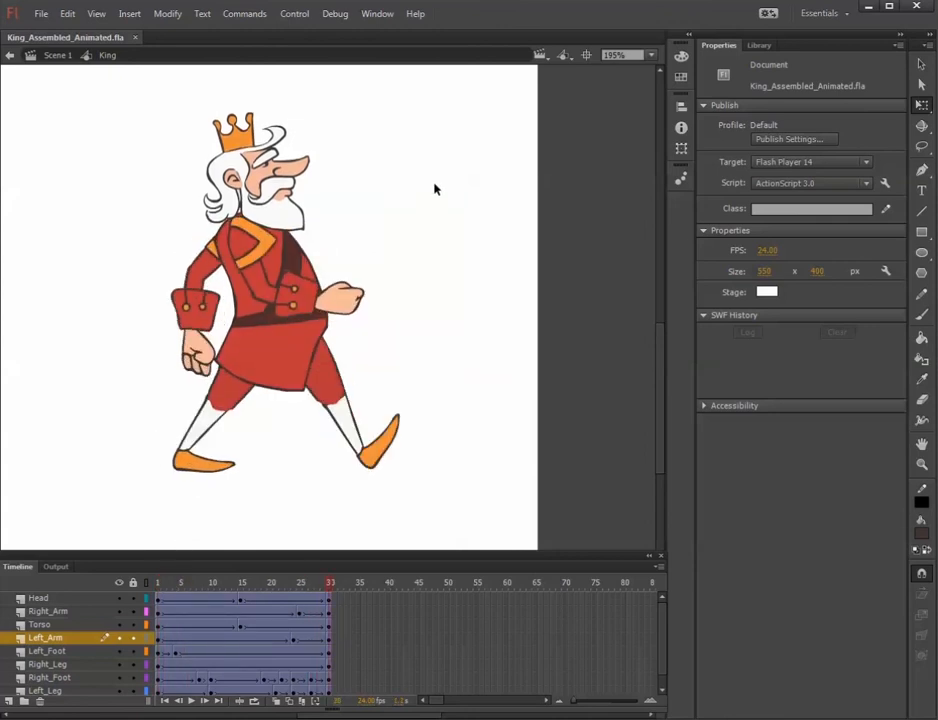